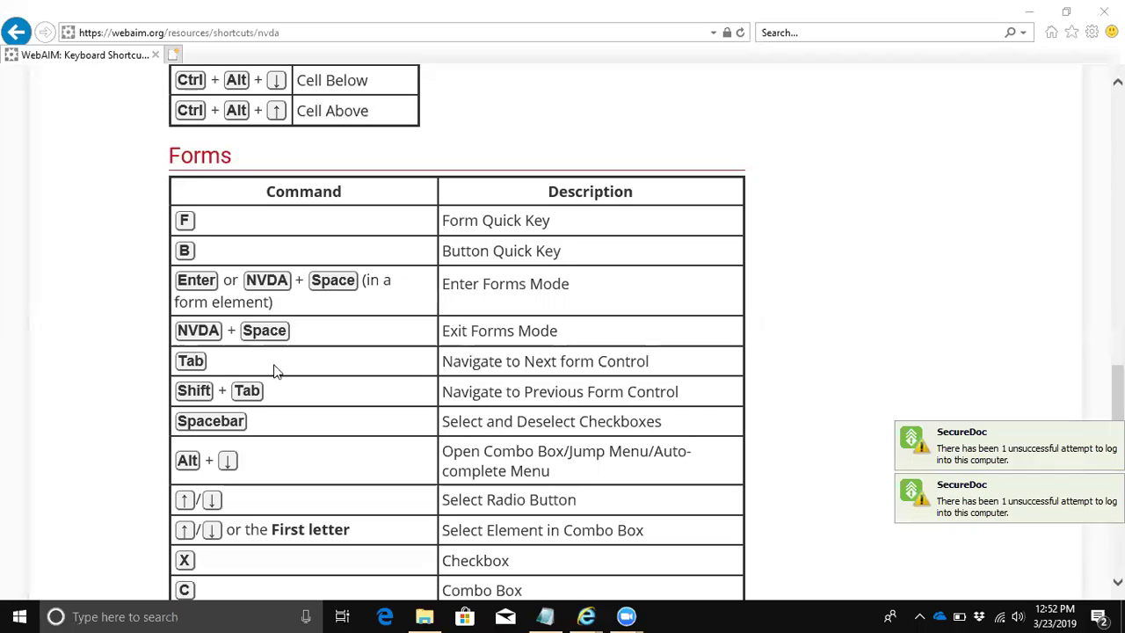
# Start the NVDA screen reader by running 'nvda' from the Windows Run dialog
pyautogui.hotkey('alt', 'Tab')
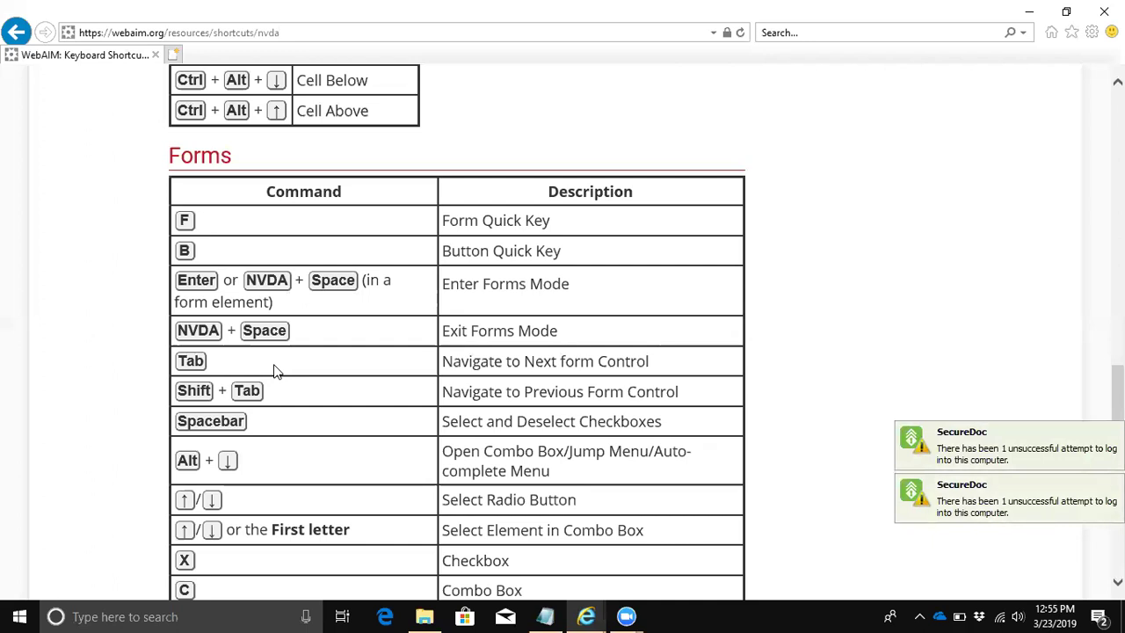
pyautogui.press('super+r')
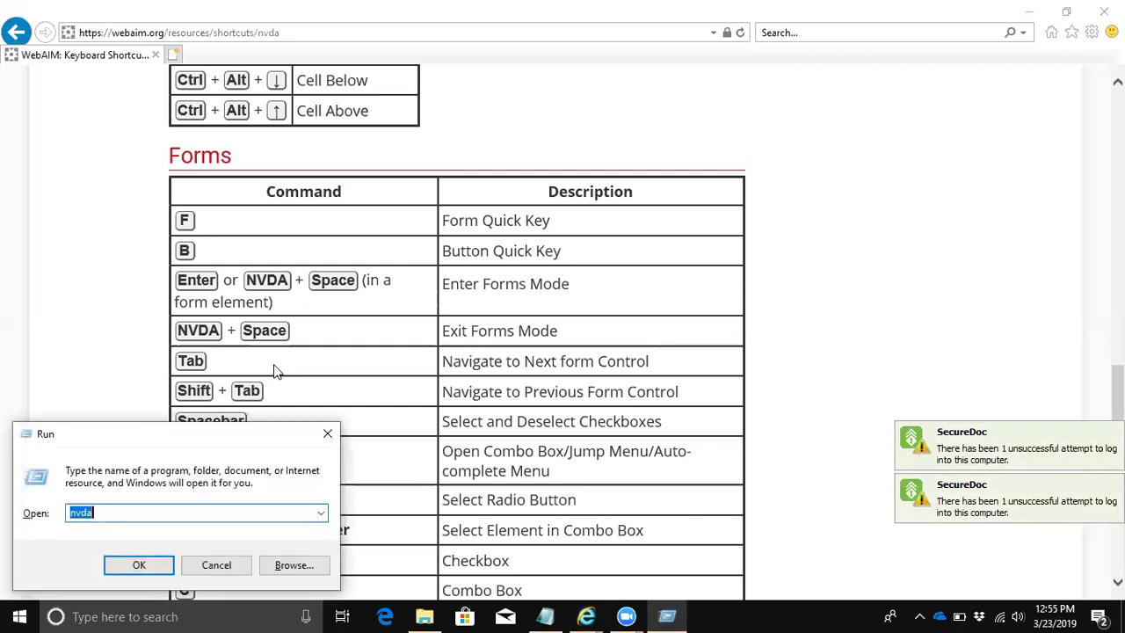
pyautogui.write('nvda')
pyautogui.press('Return')
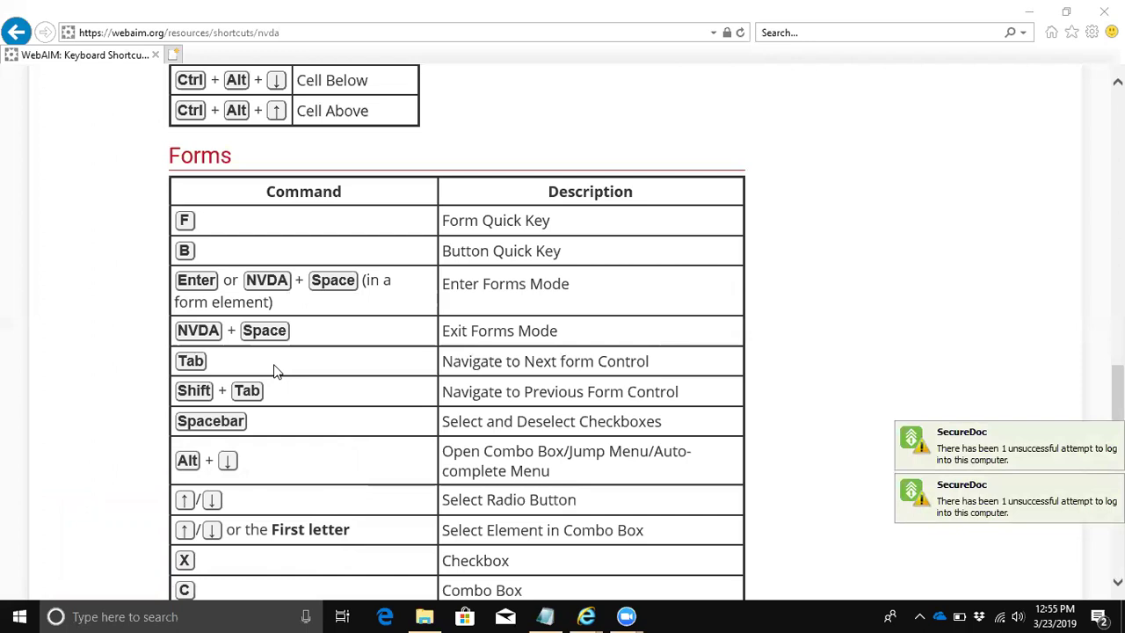
# Open NVDA's Settings dialog on the General category through the NVDA menu's Preferences submenu
pyautogui.press('Insert+n')
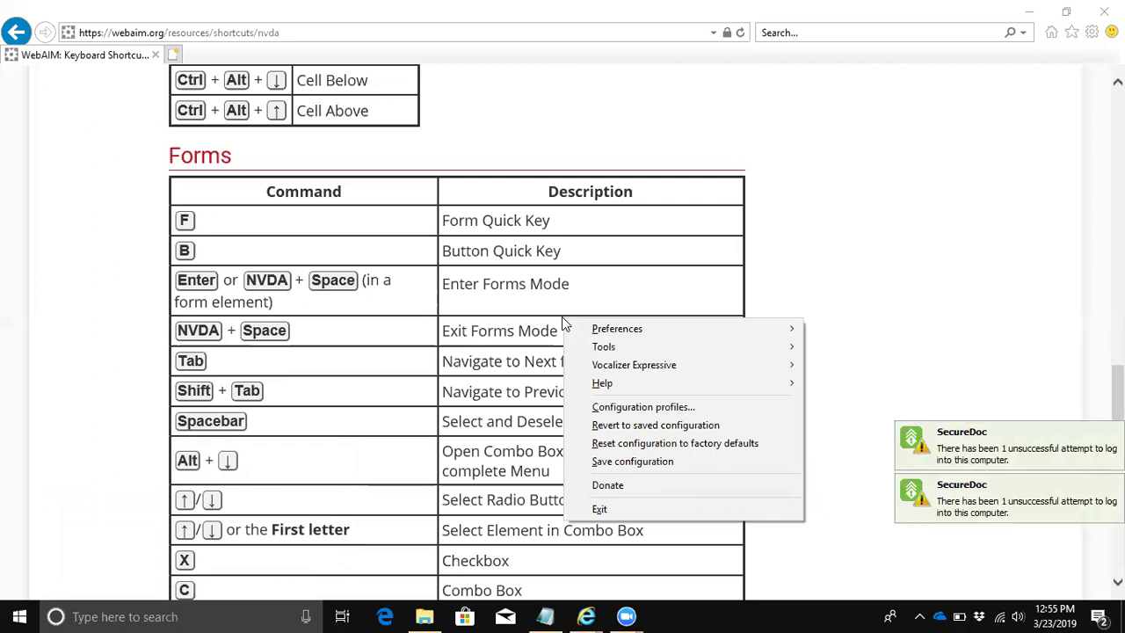
pyautogui.press('Down')
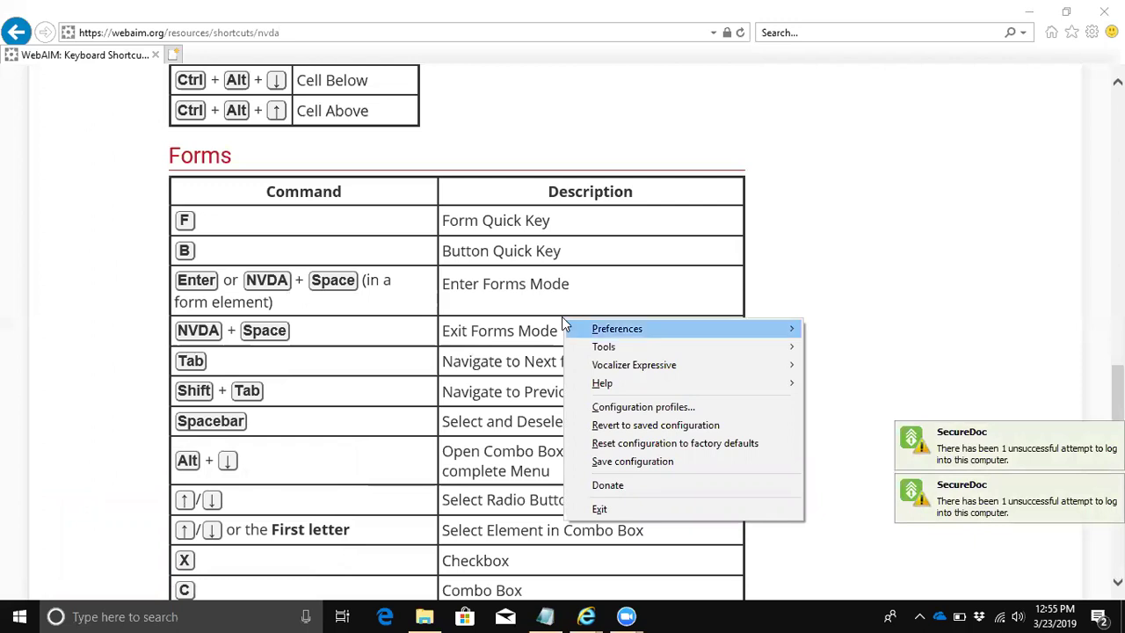
pyautogui.press('Down')
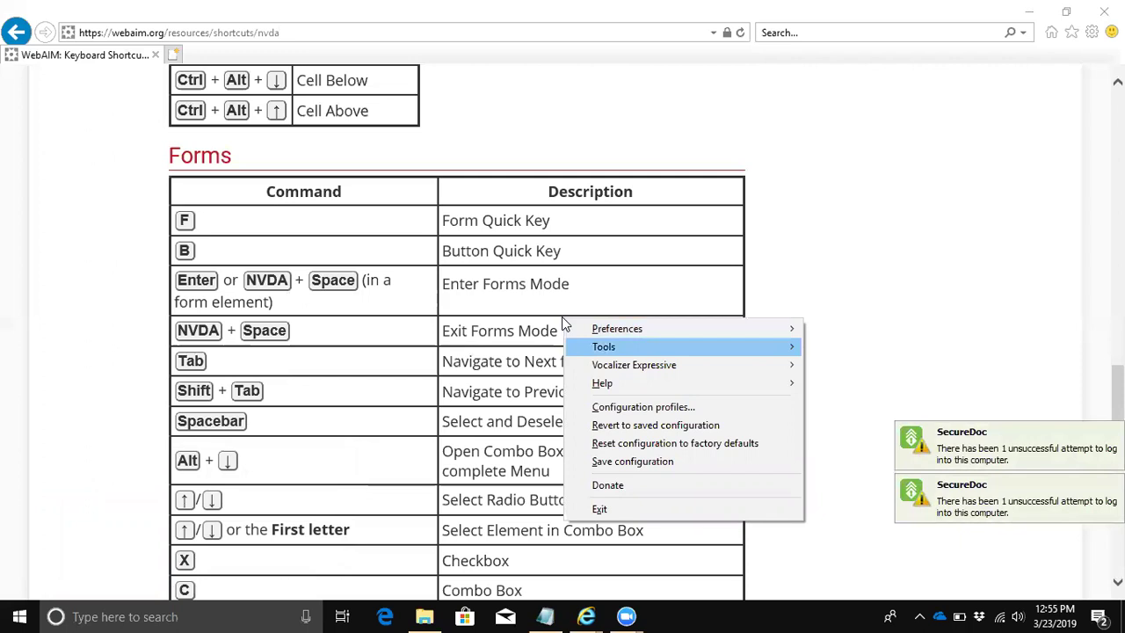
pyautogui.press('Up')
pyautogui.press('Right')
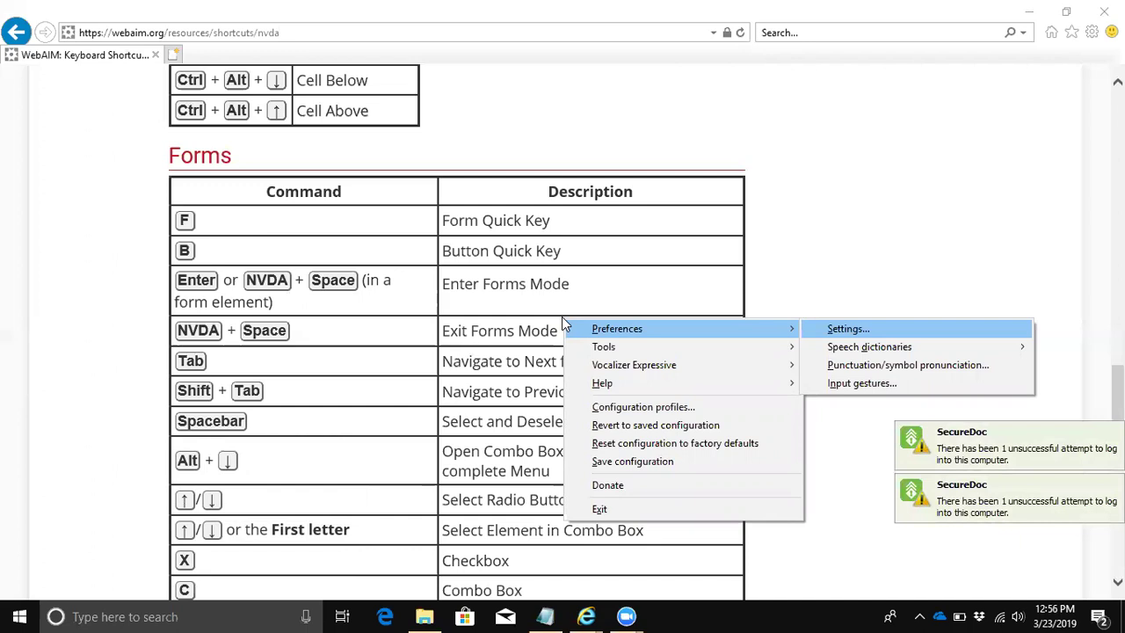
pyautogui.press('Return')
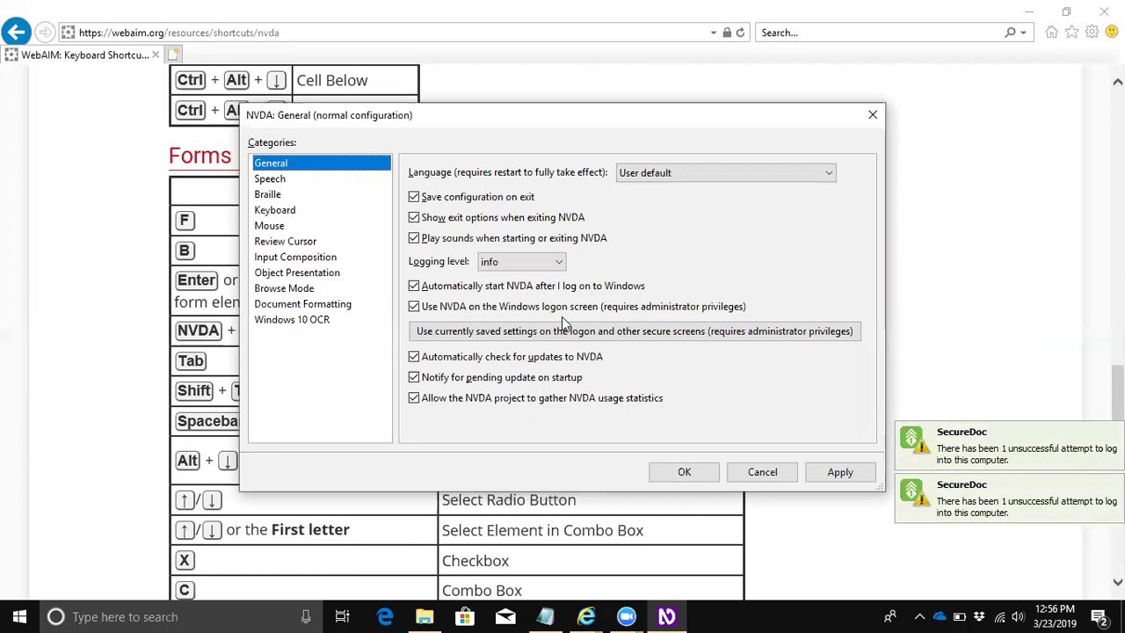
# From the Speech category, open Select Synthesizer, currently on Windows OneCore voices
pyautogui.press('Down')
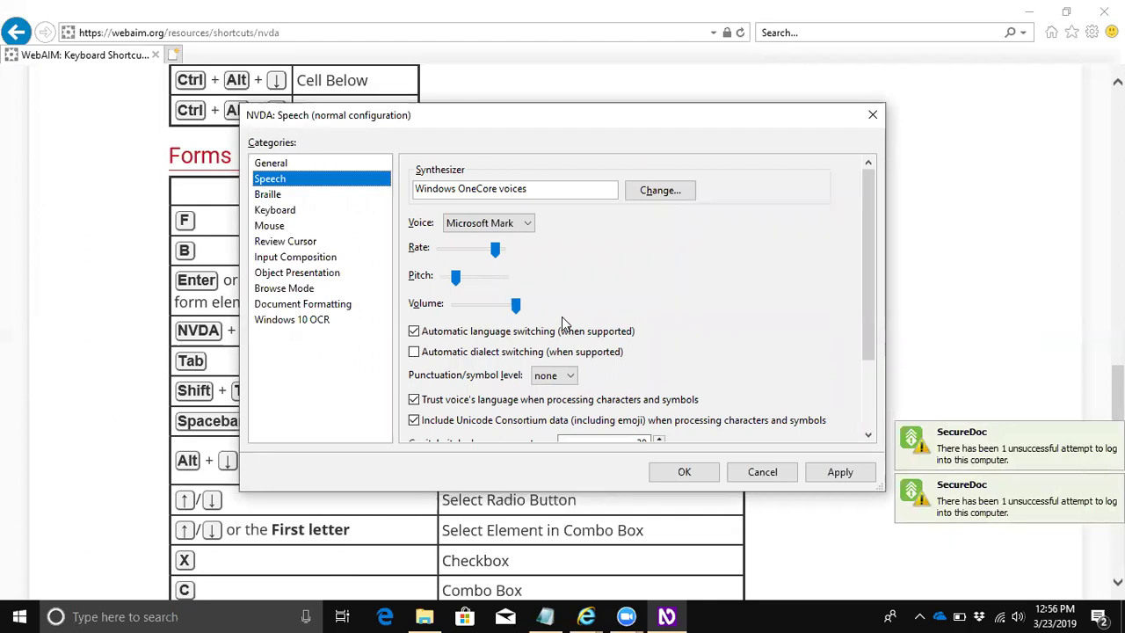
pyautogui.press('Tab')
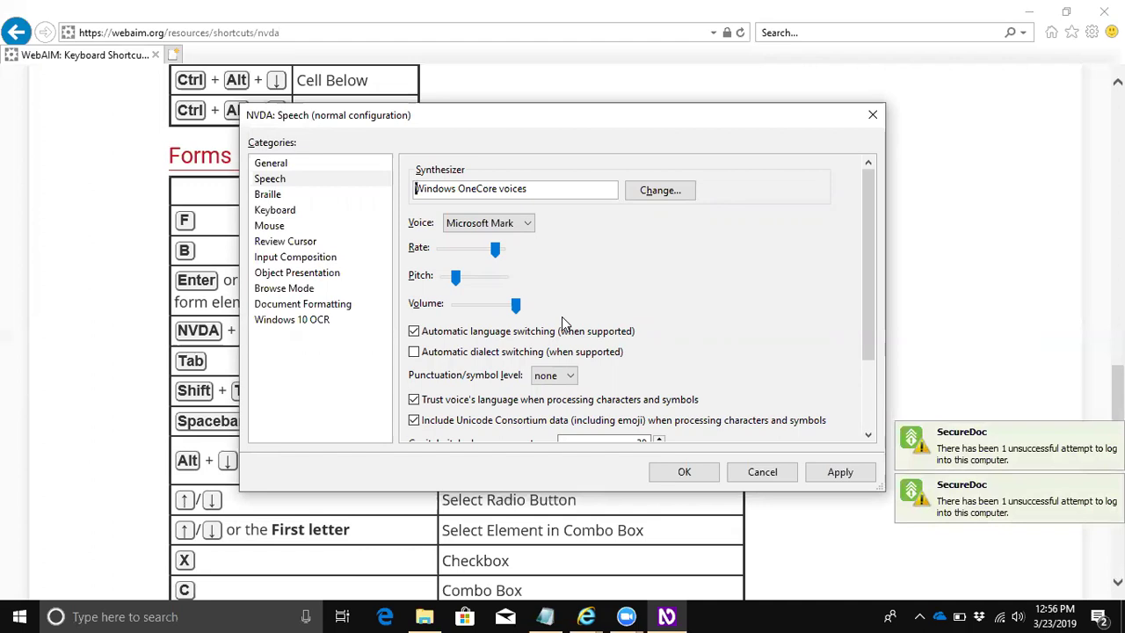
pyautogui.press('Tab')
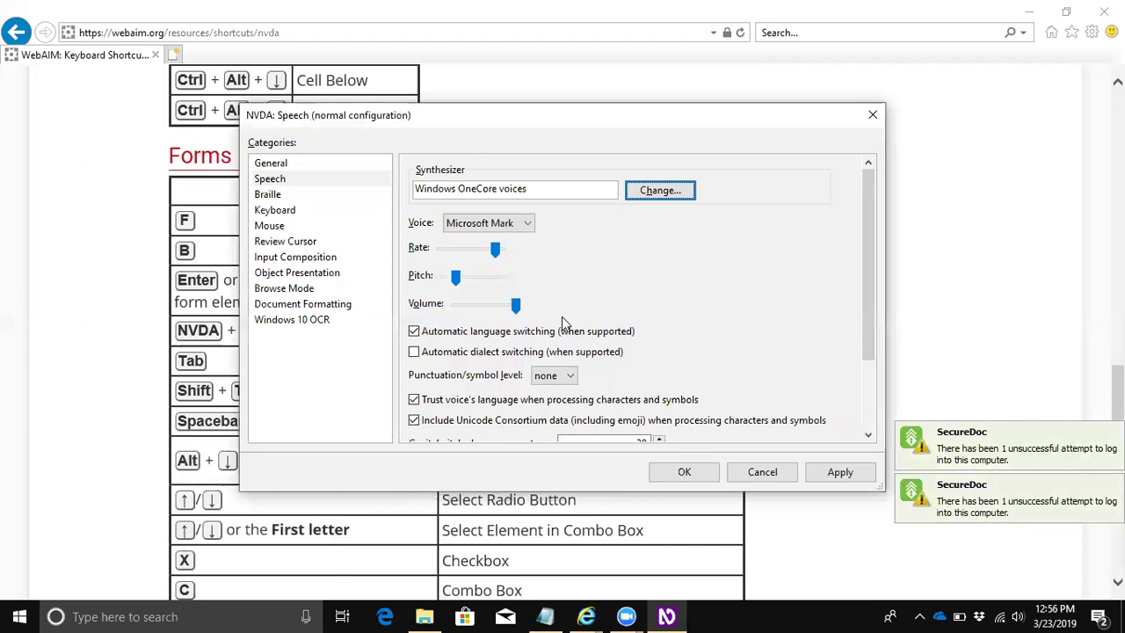
pyautogui.press('Return')
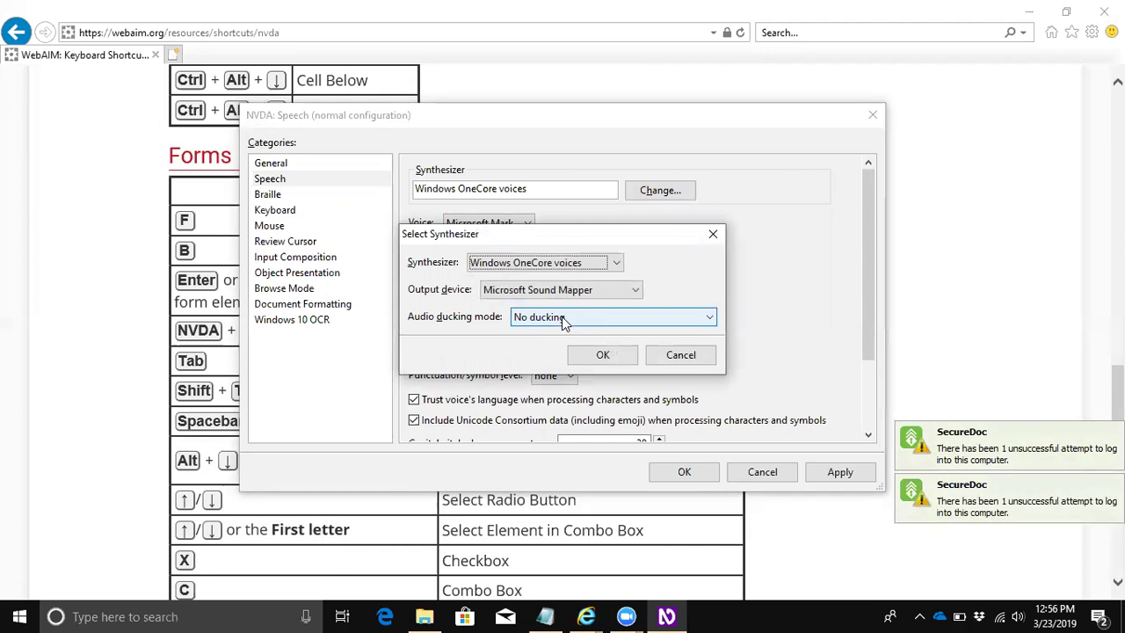
# Pick eSpeak NG as the synthesizer, giving voice English (Great Britain) with variant Max
pyautogui.press('Up')
pyautogui.press('Up')
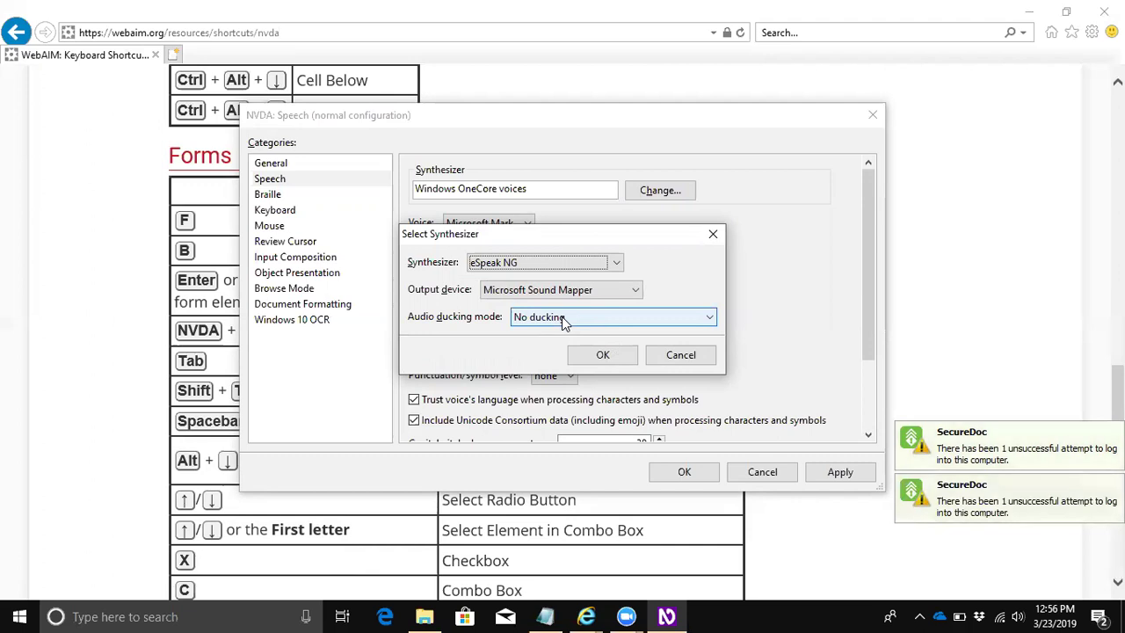
pyautogui.press('Return')
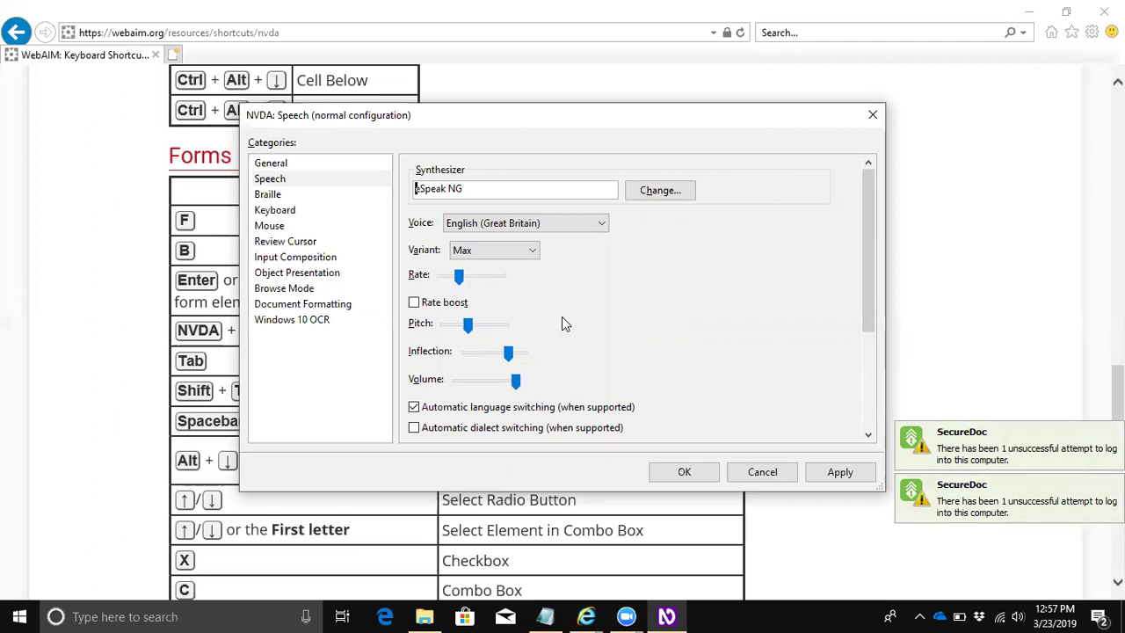
# Change the synthesizer back to Windows OneCore voices and move to its Microsoft Mark voice
pyautogui.press('Tab')
pyautogui.press('Return')
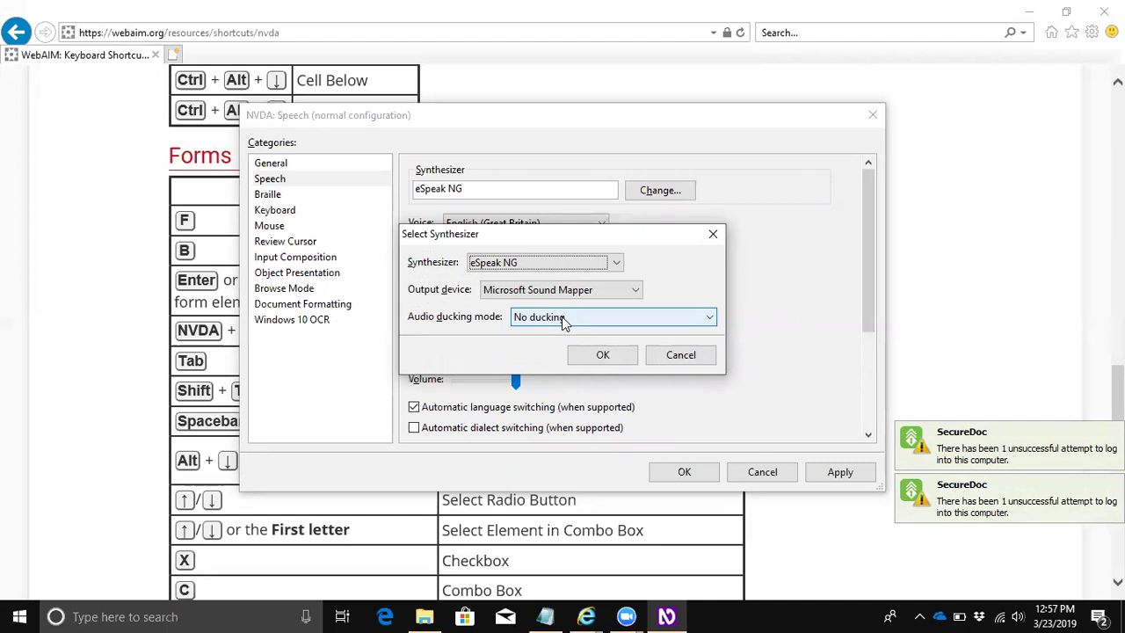
pyautogui.press('Down')
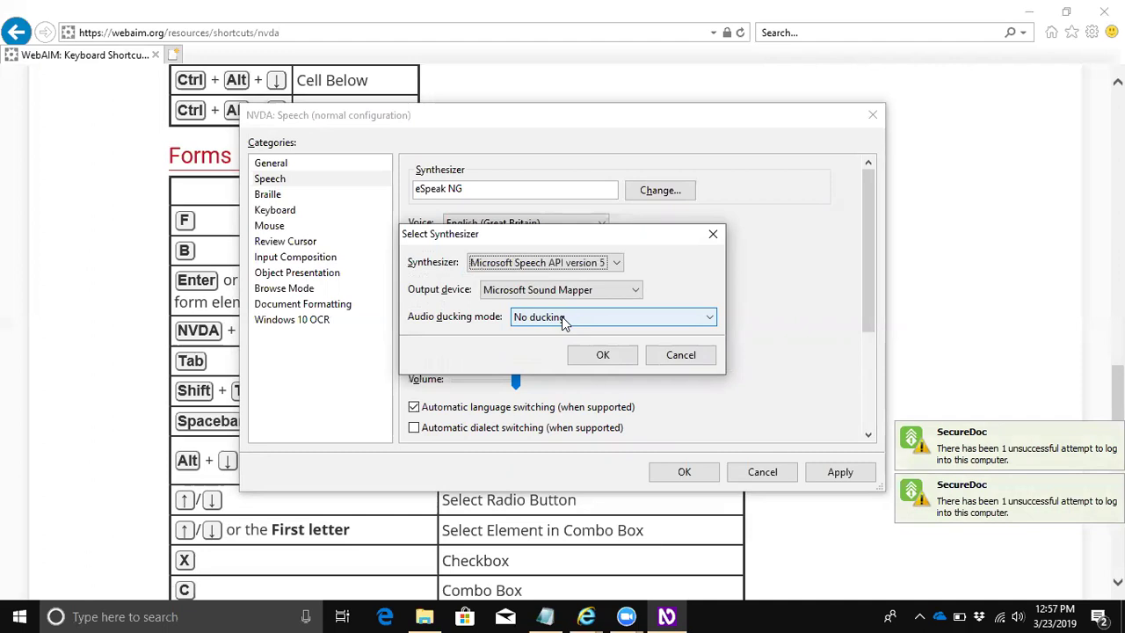
pyautogui.press('Down')
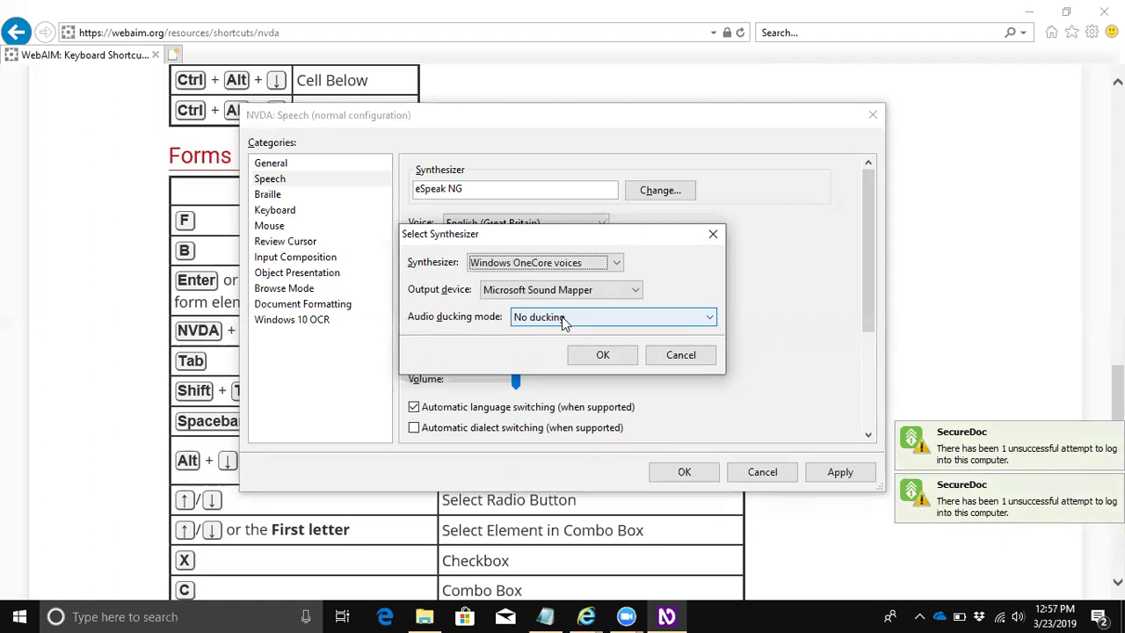
pyautogui.press('Return')
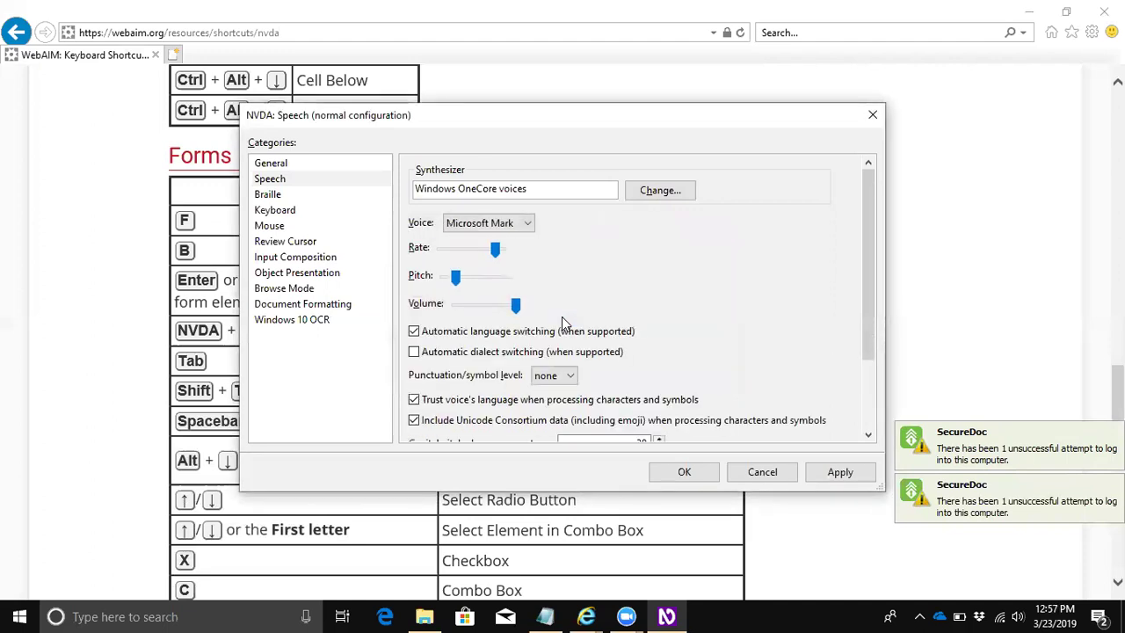
pyautogui.press('Tab')
pyautogui.press('Tab')
pyautogui.press('Tab')
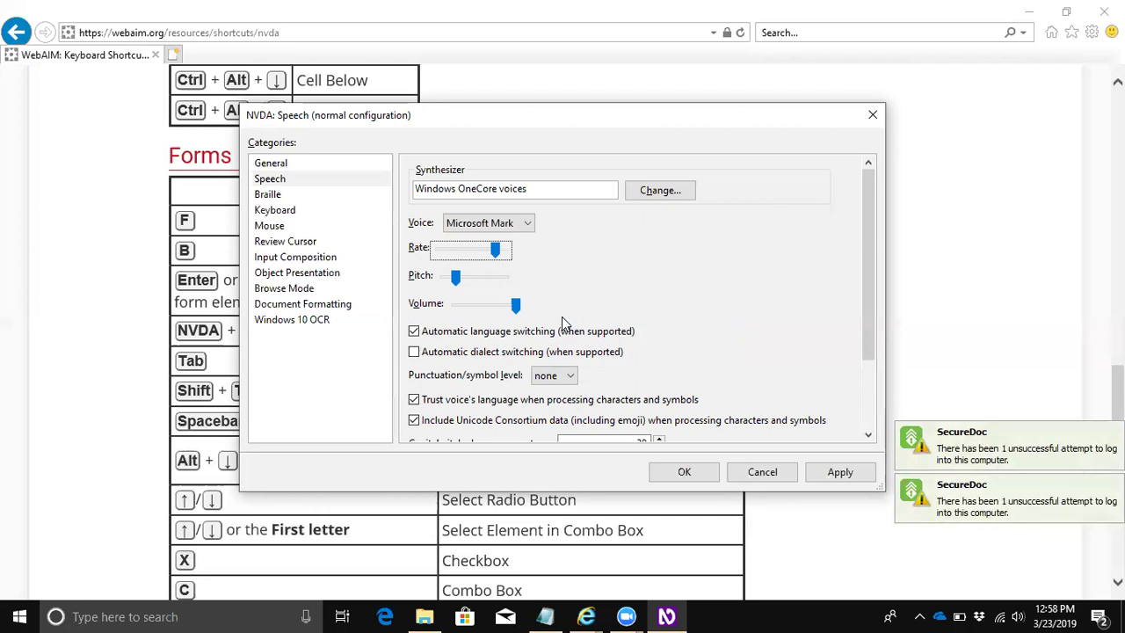
# Nudge the Rate slider for the Microsoft Mark voice up slightly
pyautogui.press('Left')
pyautogui.press('Right')
pyautogui.press('Right')
pyautogui.press('Right')
pyautogui.press('Right')
pyautogui.press('Right')
pyautogui.press('Tab')
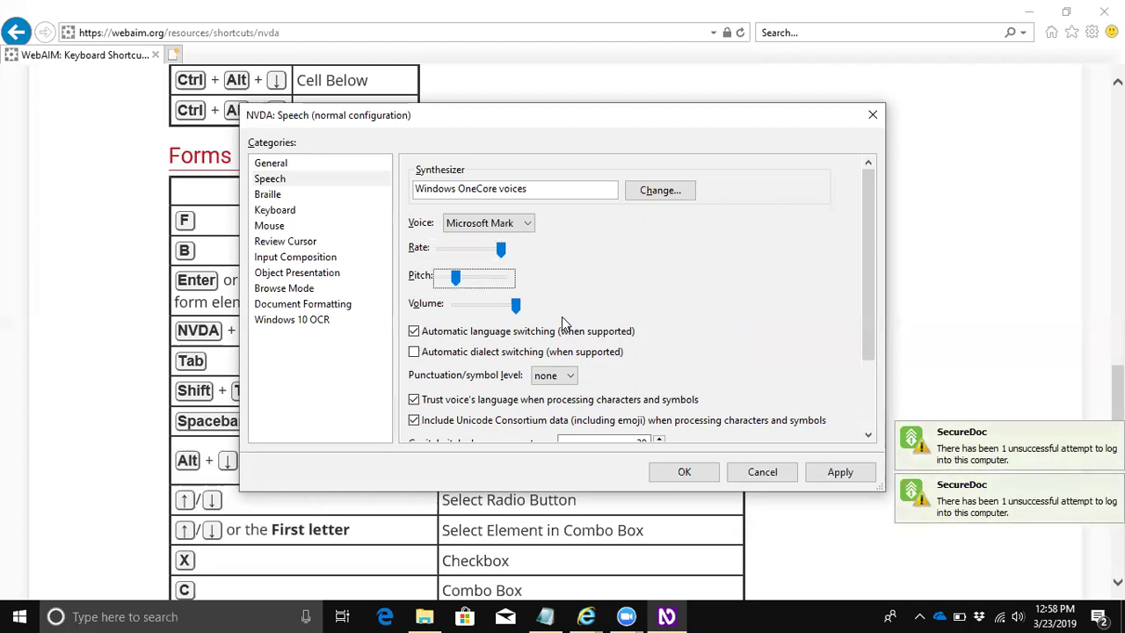
pyautogui.hotkey('shift', 'Tab')
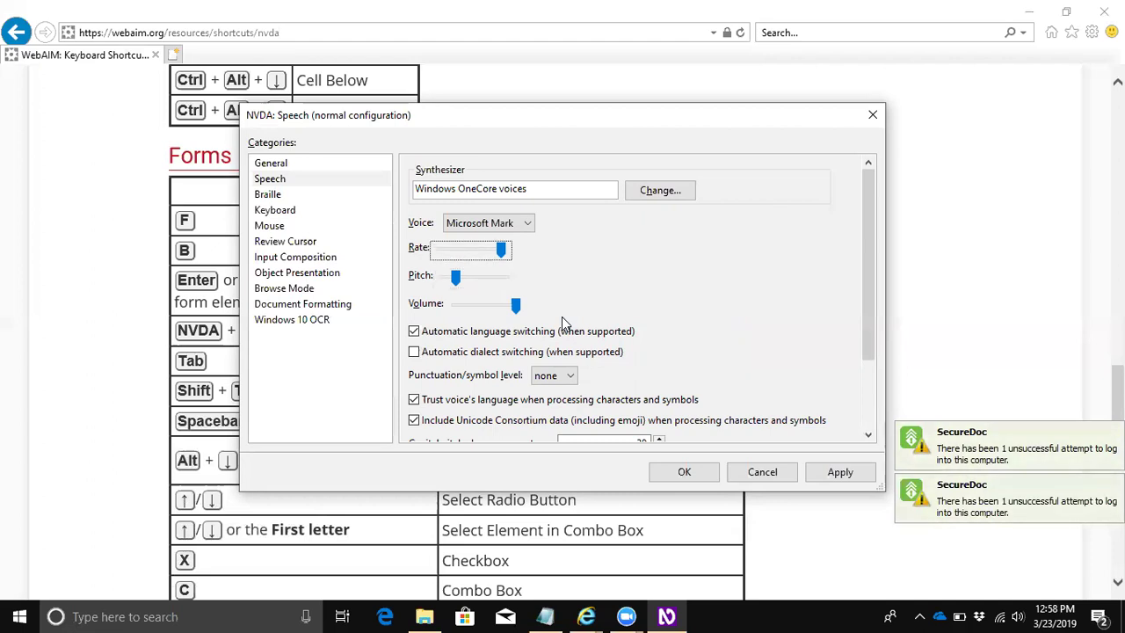
pyautogui.press('Left')
pyautogui.press('Right')
pyautogui.press('Right')
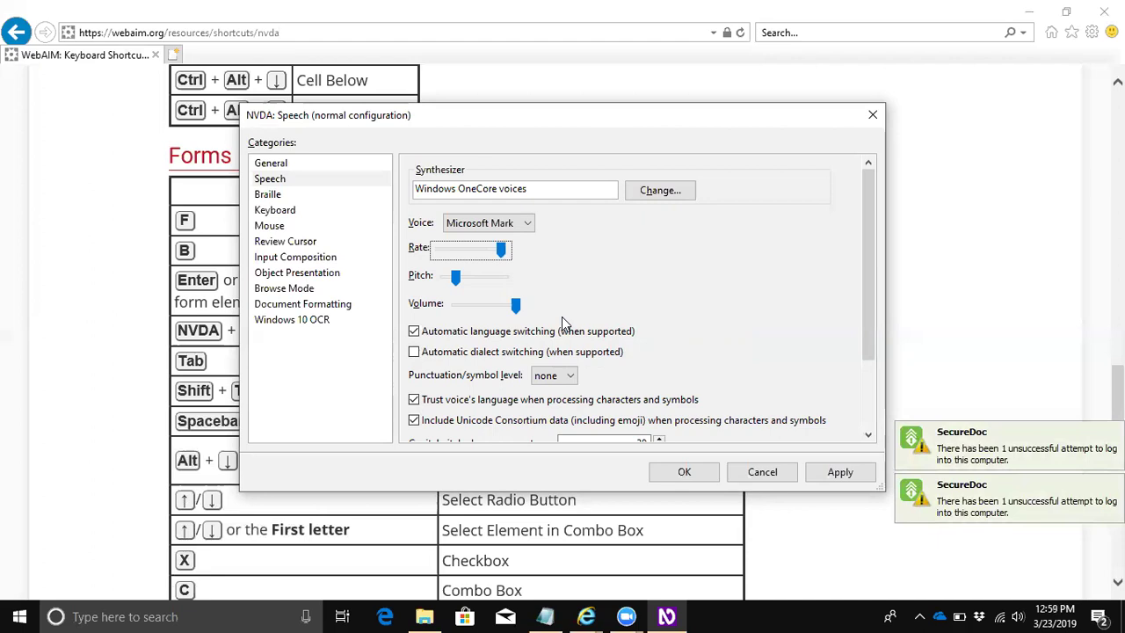
pyautogui.press('Tab')
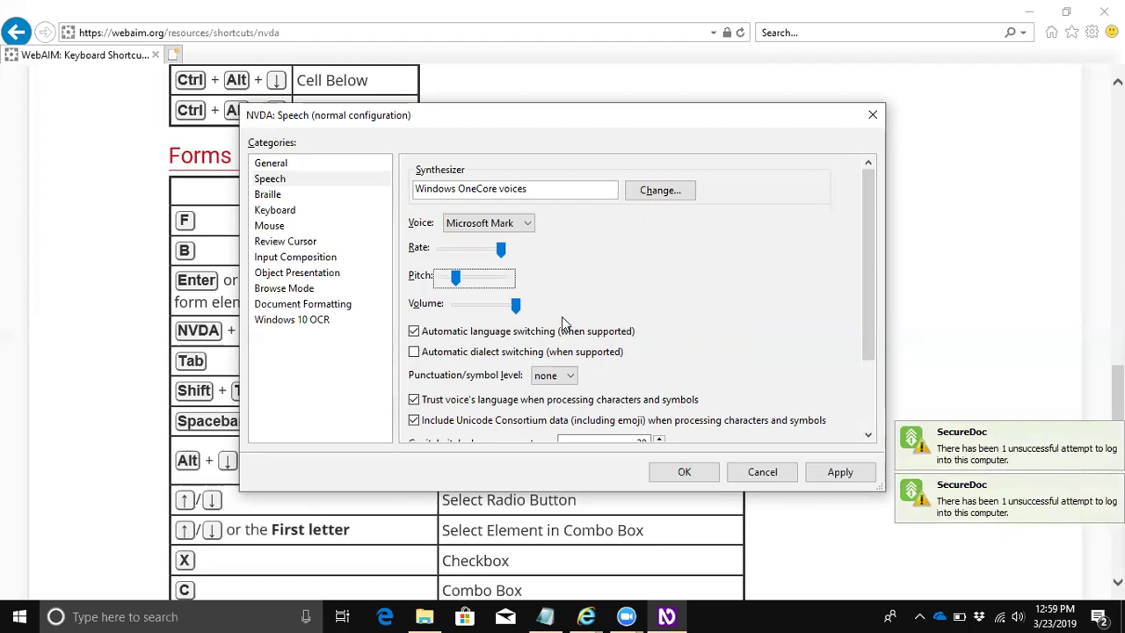
# Review the volume, language, punctuation and capitals options unchanged, then confirm the Speech settings with OK
pyautogui.press('Tab')
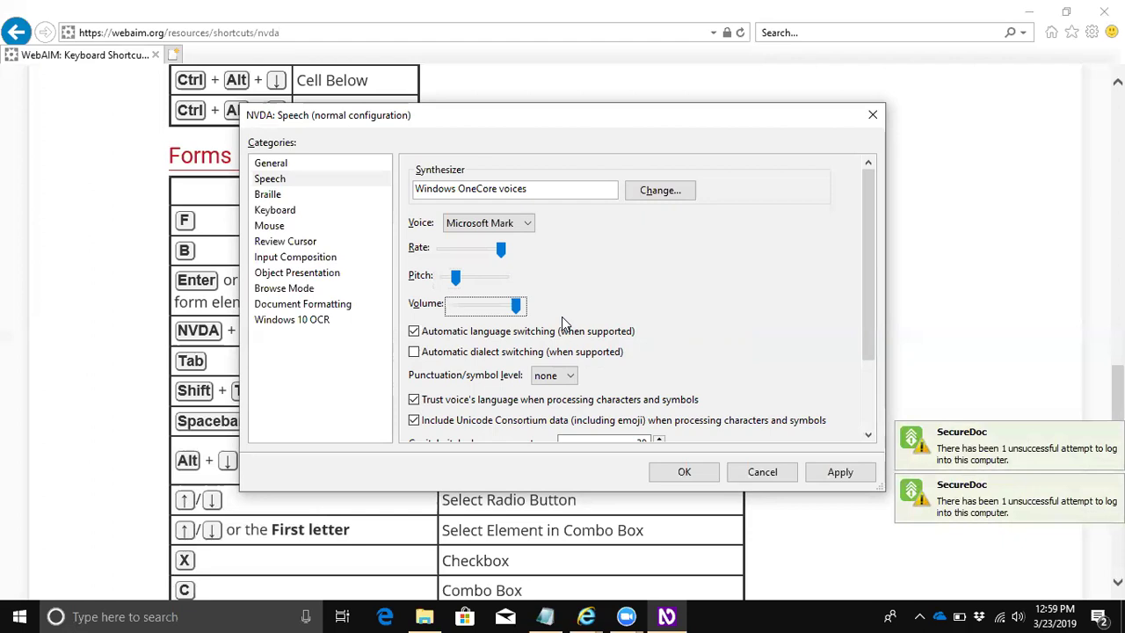
pyautogui.press('Tab')
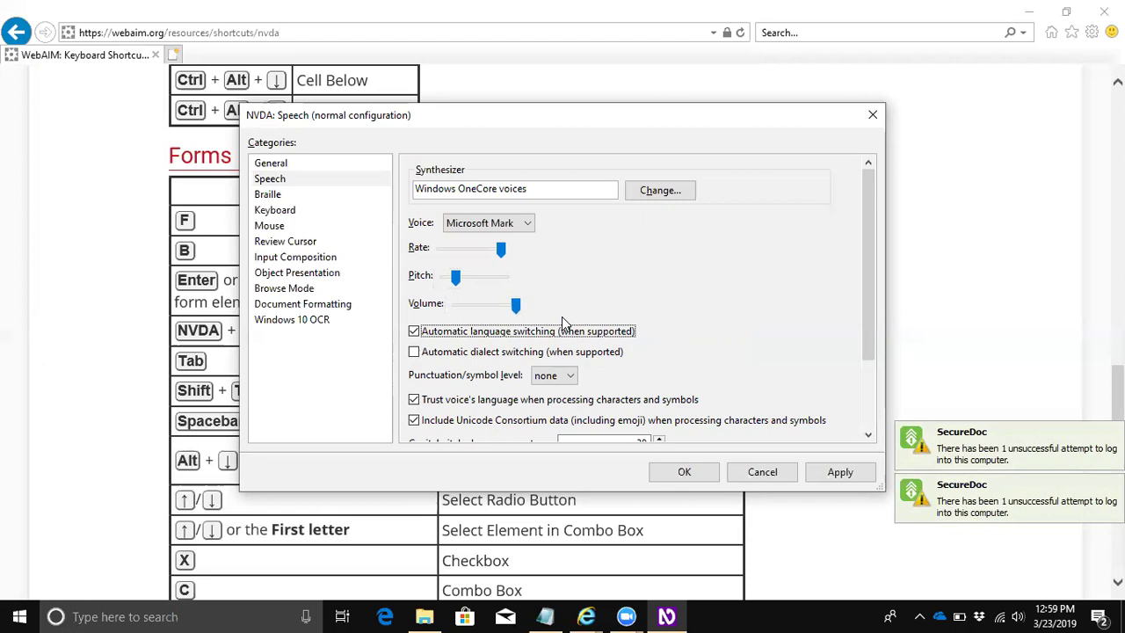
pyautogui.press('Tab')
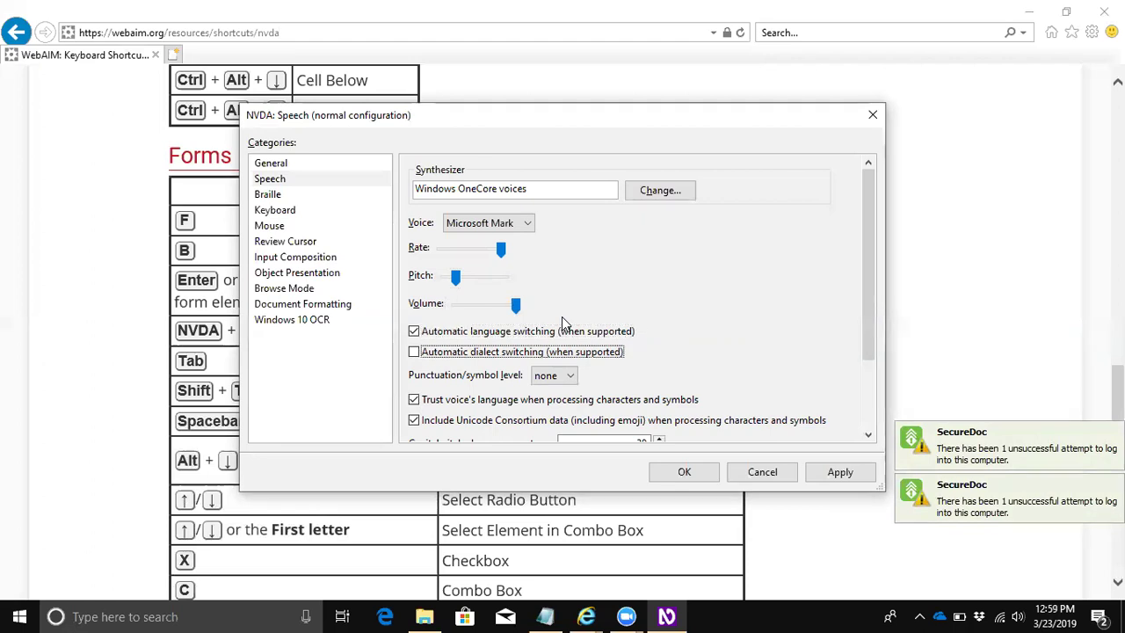
pyautogui.press('Tab')
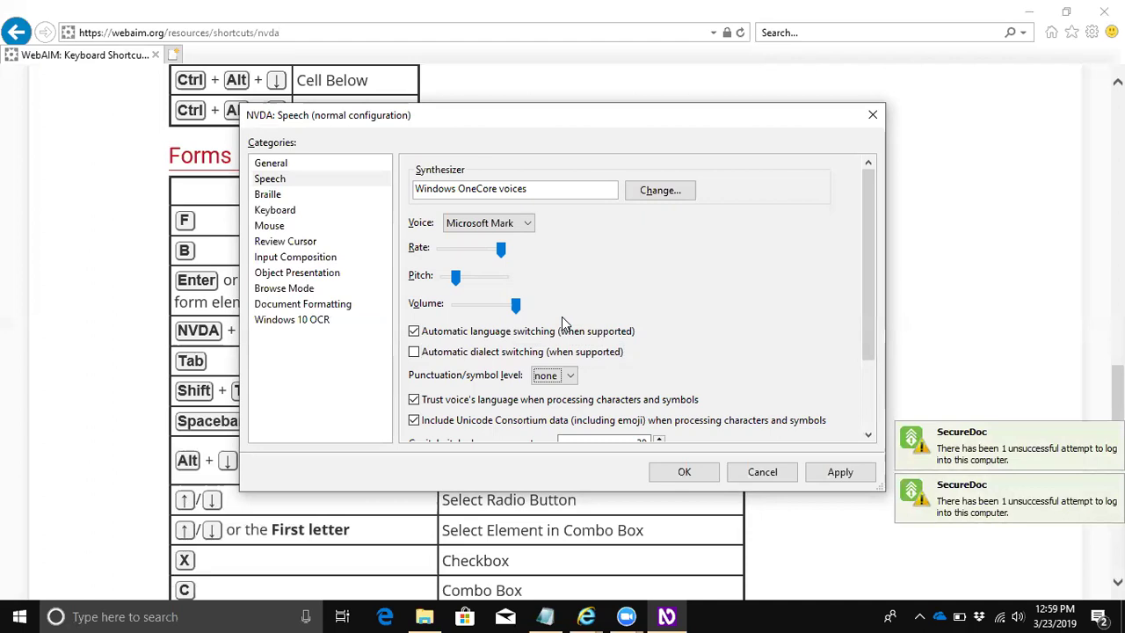
pyautogui.press('Tab')
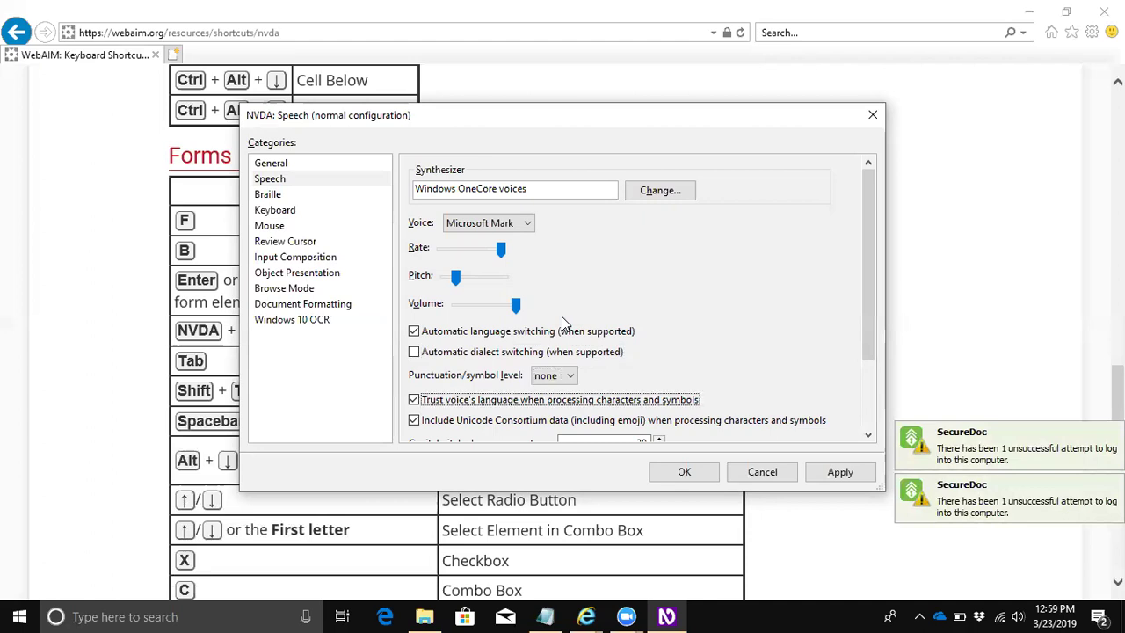
pyautogui.press('Tab')
pyautogui.press('Tab')
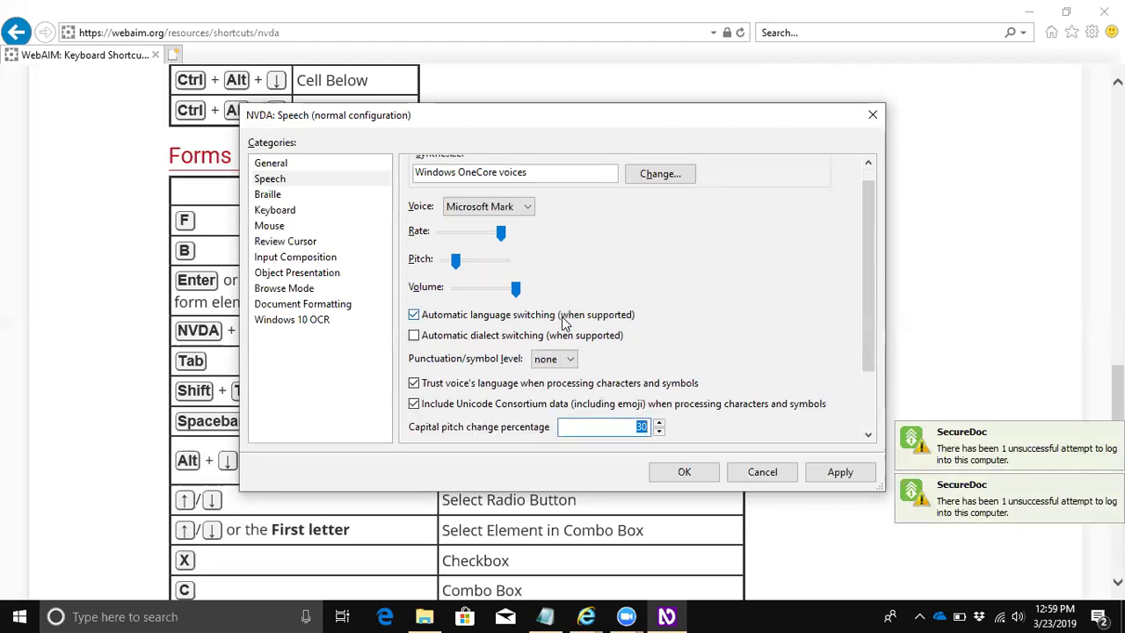
pyautogui.press('Tab')
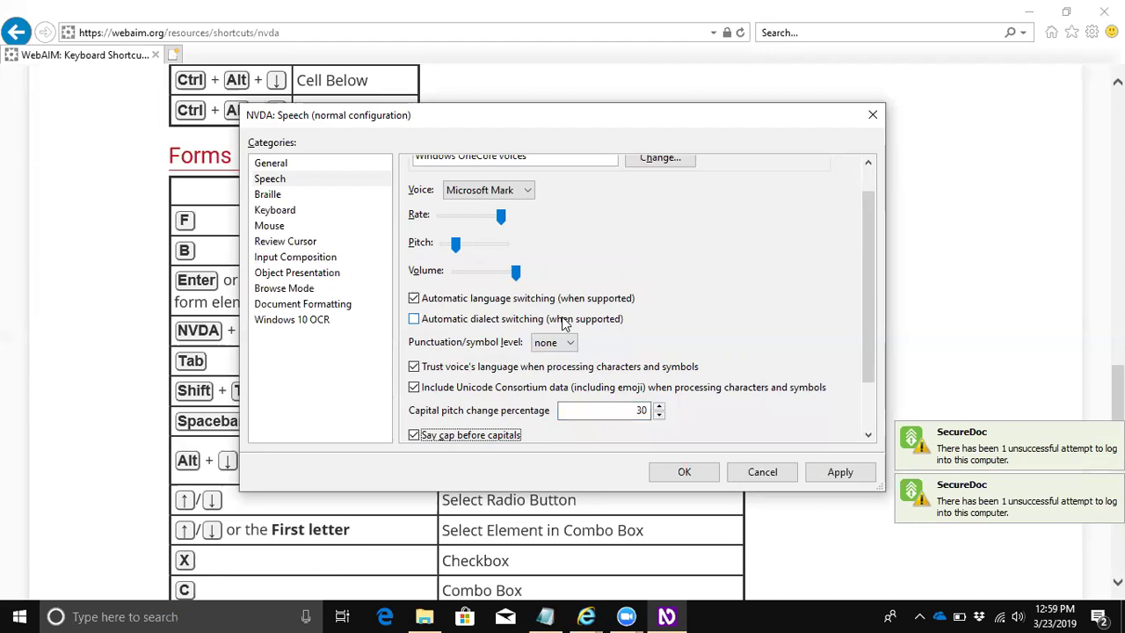
pyautogui.press('Tab')
pyautogui.press('Tab')
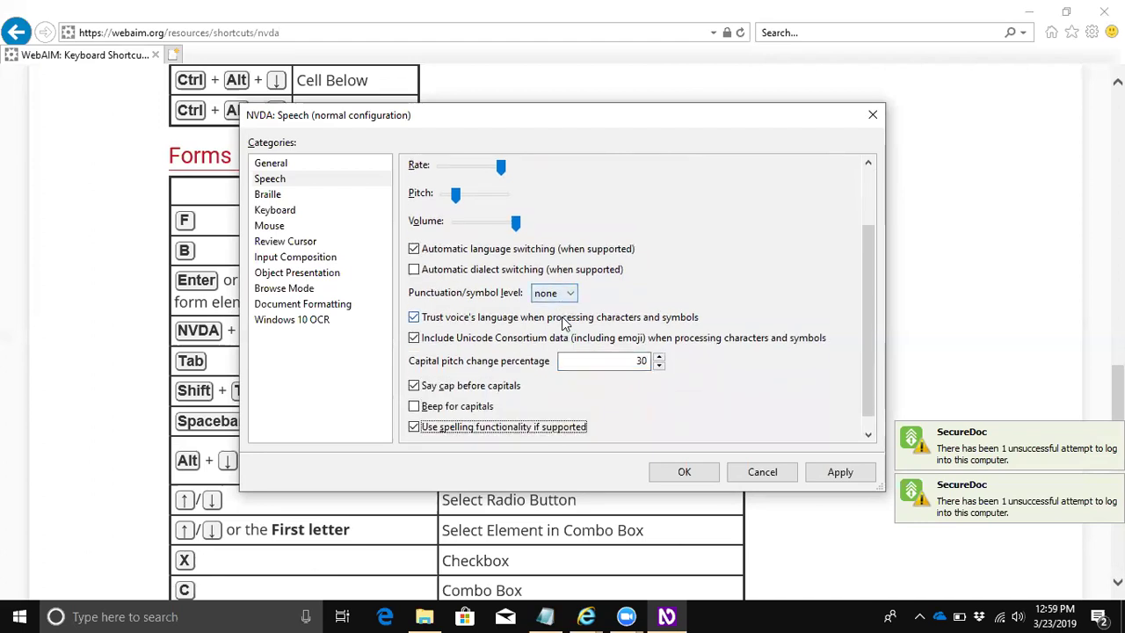
pyautogui.hotkey('shift', 'Tab')
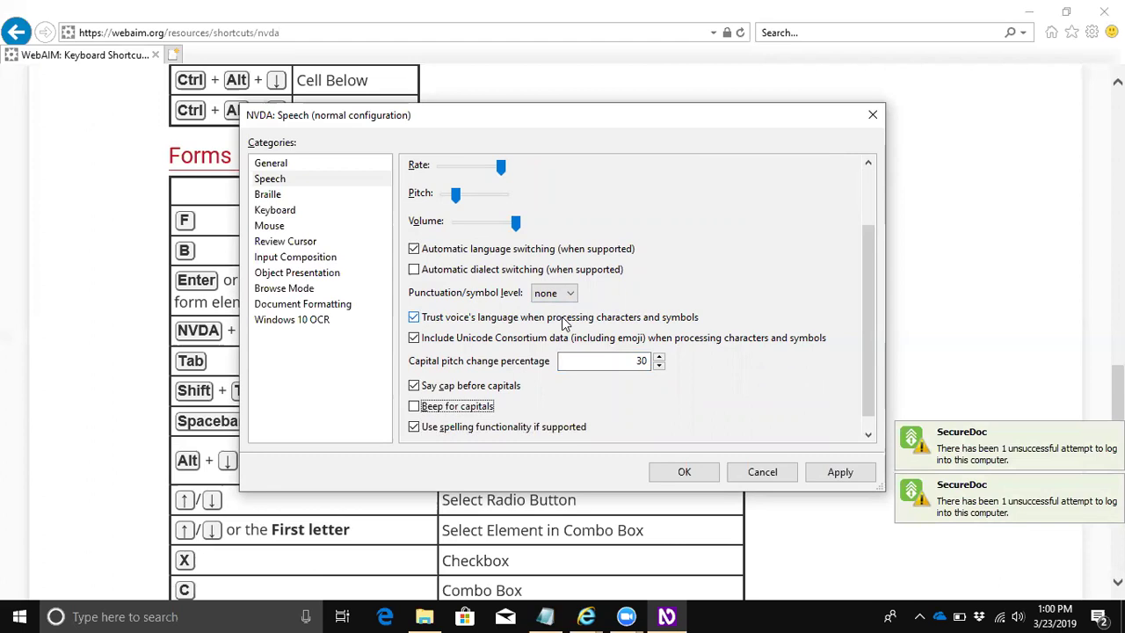
pyautogui.press('Tab')
pyautogui.press('Tab')
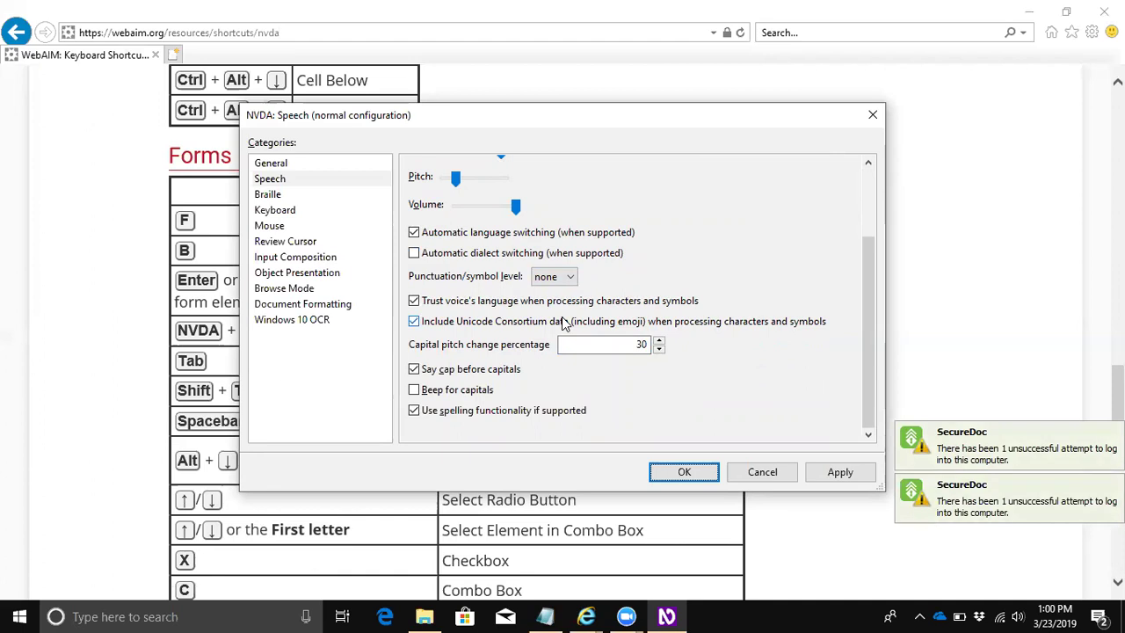
pyautogui.press('Return')
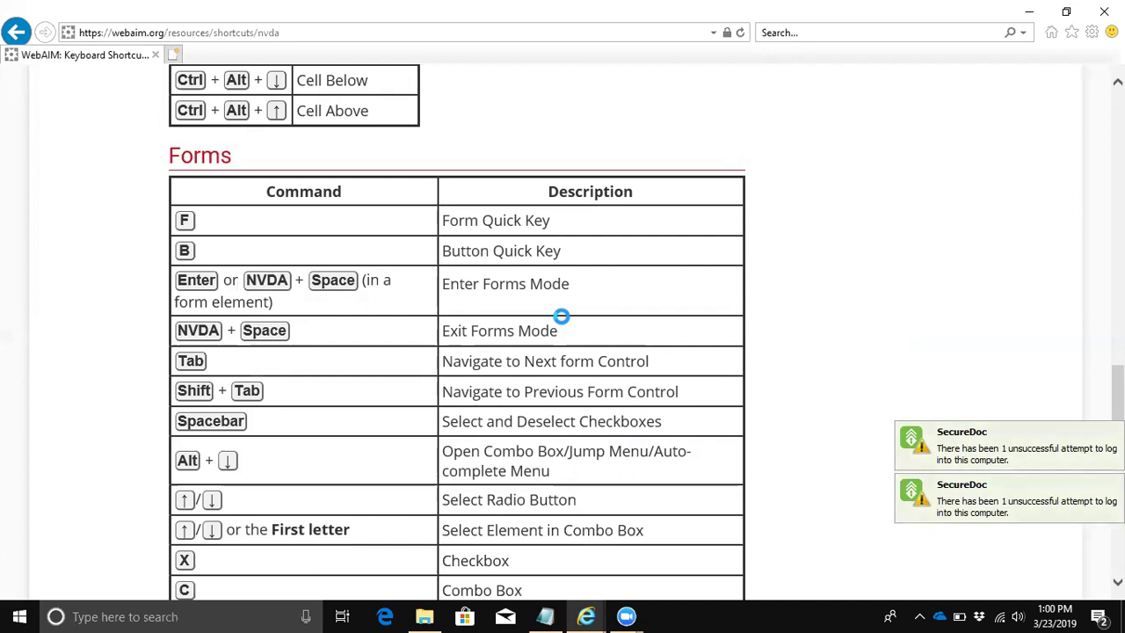
# Reopen NVDA's Settings on the General category via NVDA menu, Preferences, Settings
pyautogui.press('Insert+n')
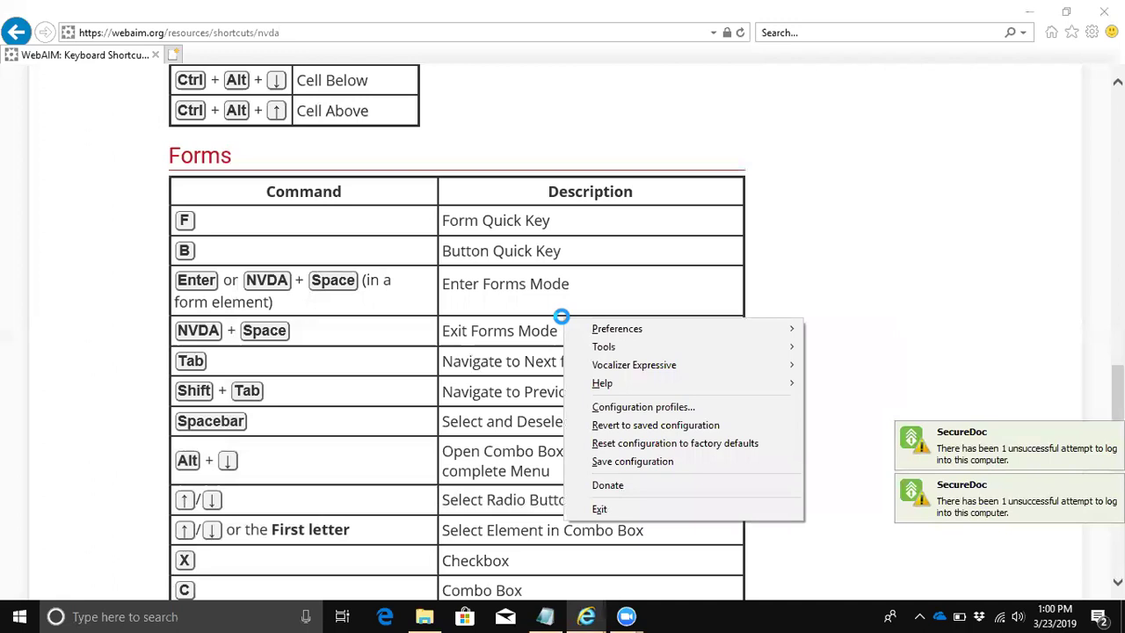
pyautogui.press('Down')
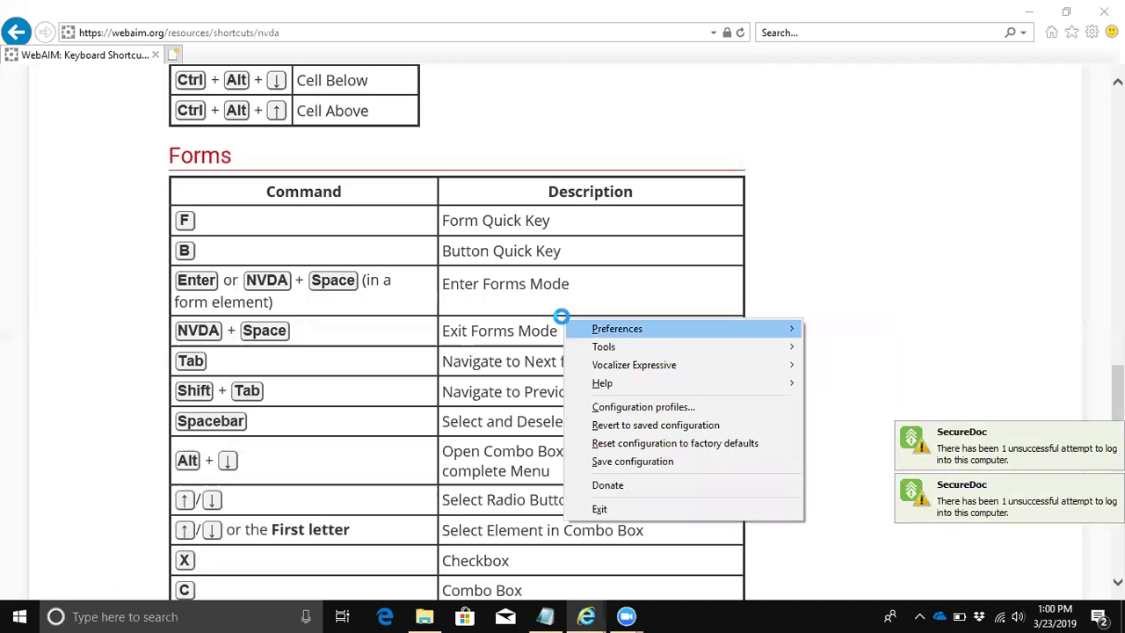
pyautogui.press('Down')
pyautogui.press('Down')
pyautogui.press('Down')
pyautogui.press('Down')
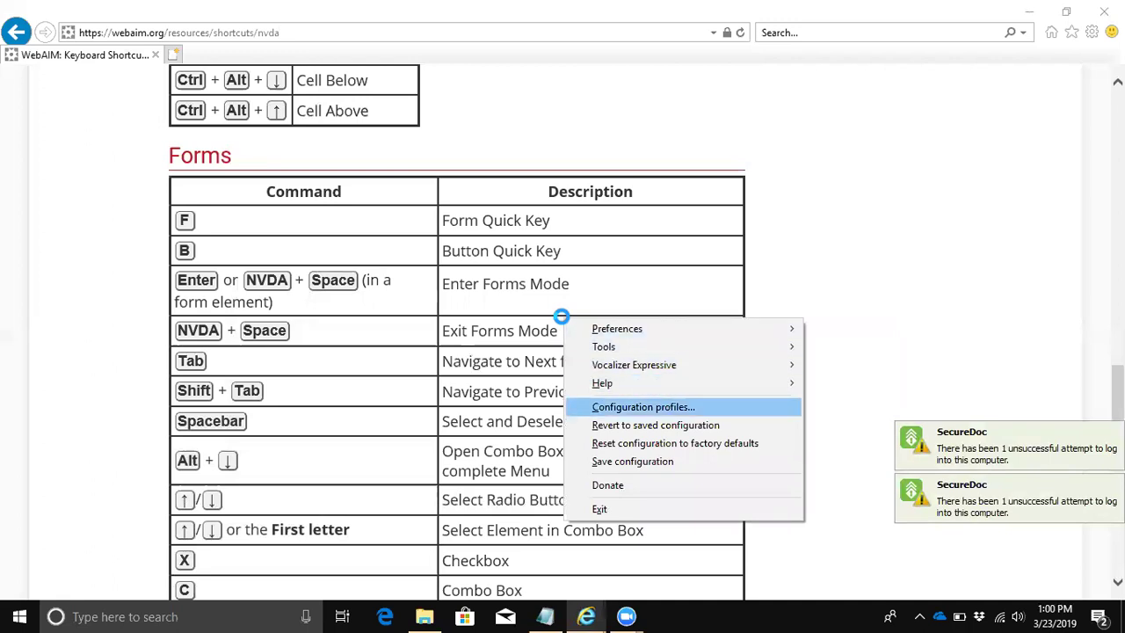
pyautogui.press('Down')
pyautogui.press('Down')
pyautogui.press('Down')
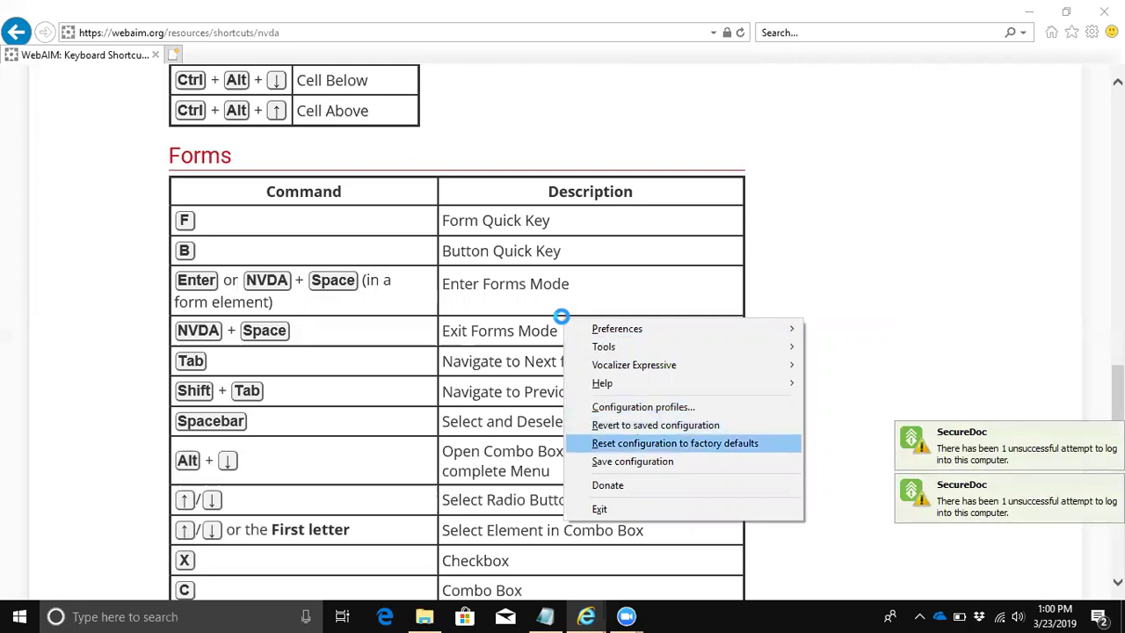
pyautogui.press('Down')
pyautogui.press('Down')
pyautogui.press('Down')
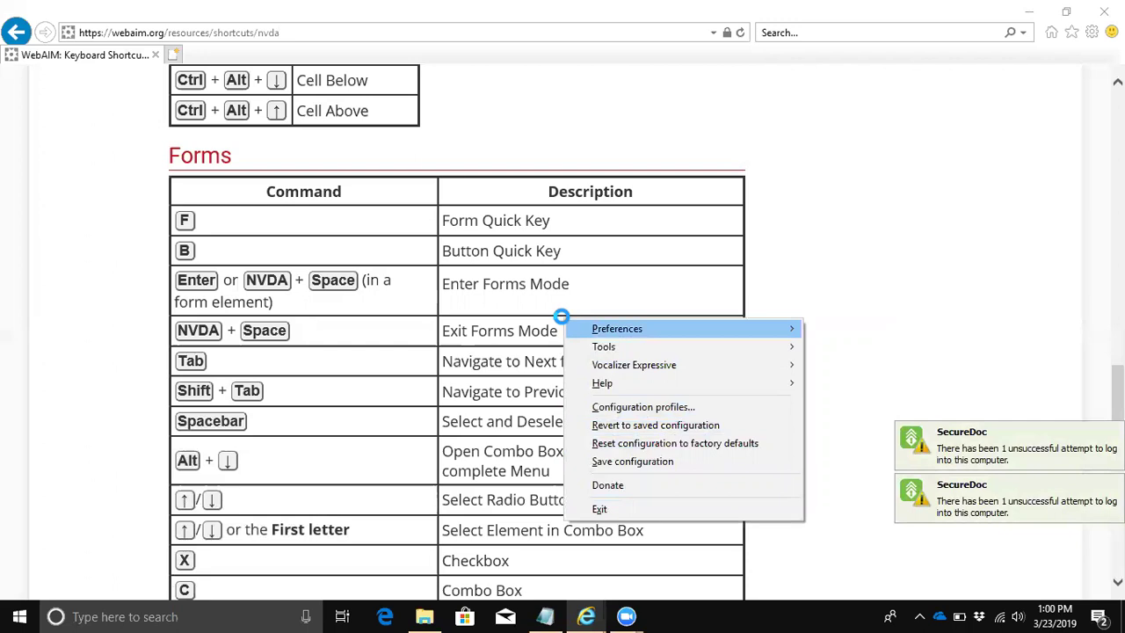
pyautogui.press('Right')
pyautogui.press('Down')
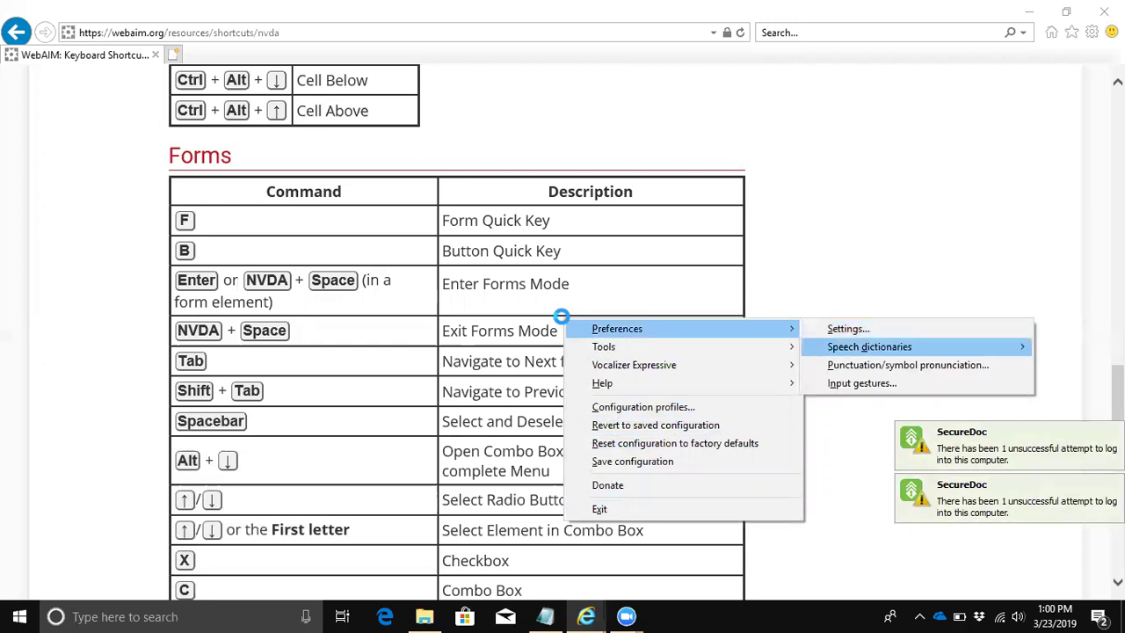
pyautogui.press('Up')
pyautogui.press('Return')
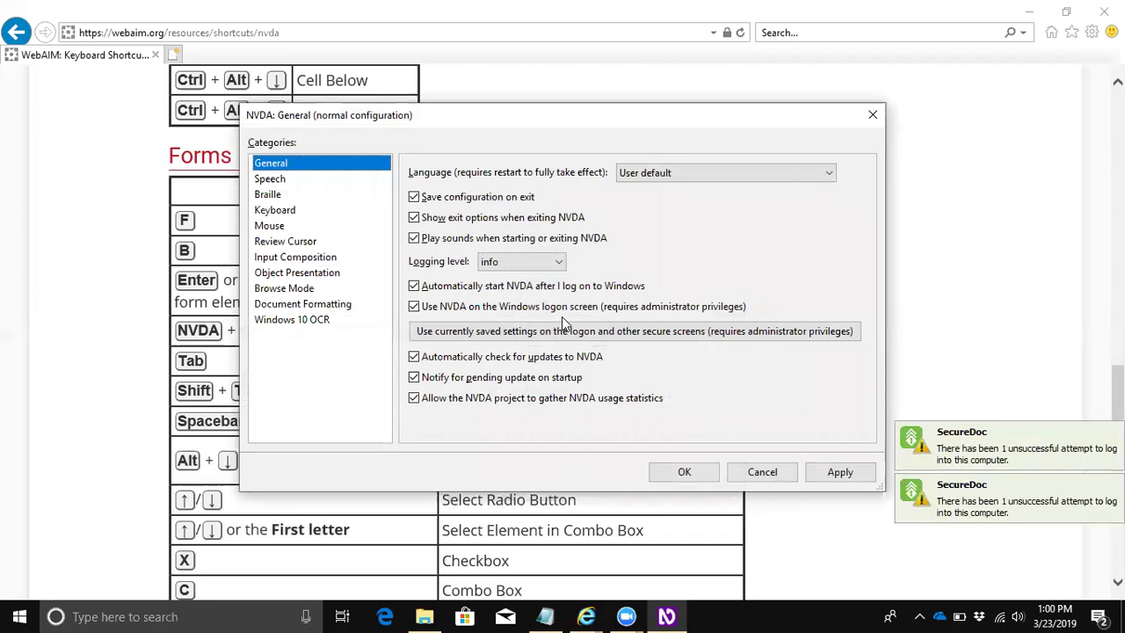
pyautogui.press('Tab')
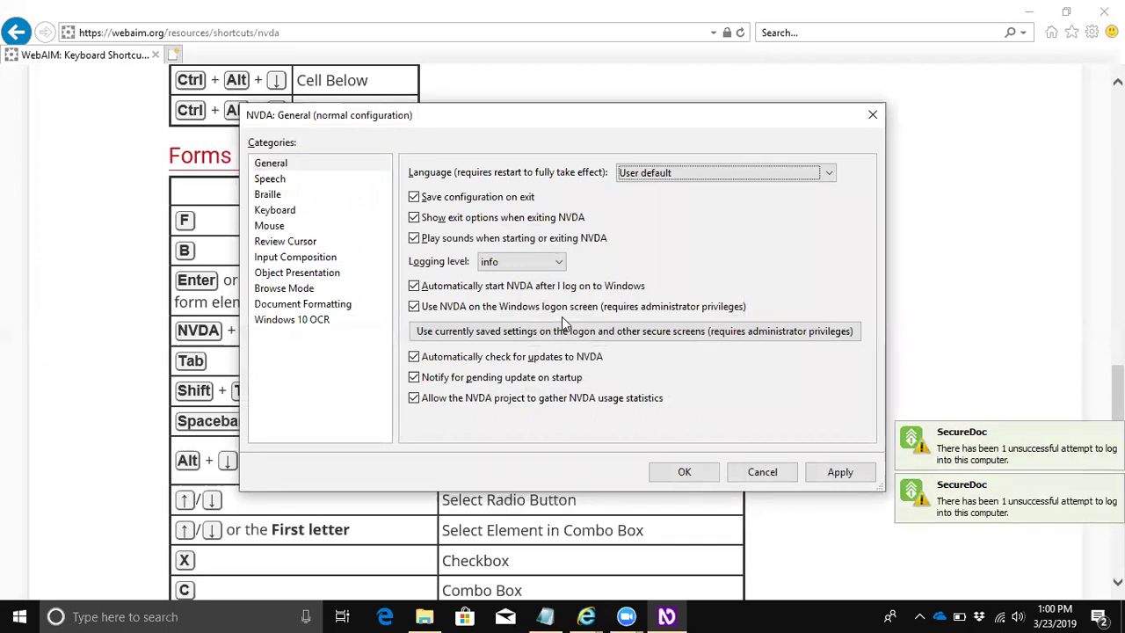
pyautogui.press('Tab')
pyautogui.press('Tab')
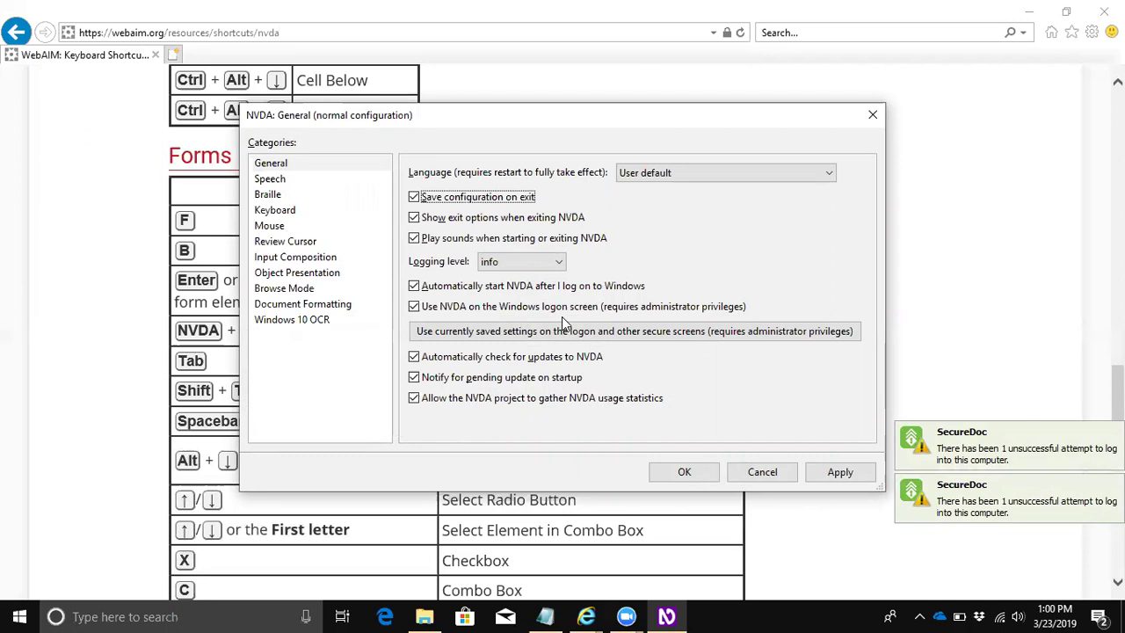
pyautogui.press('Tab')
pyautogui.press('Tab')
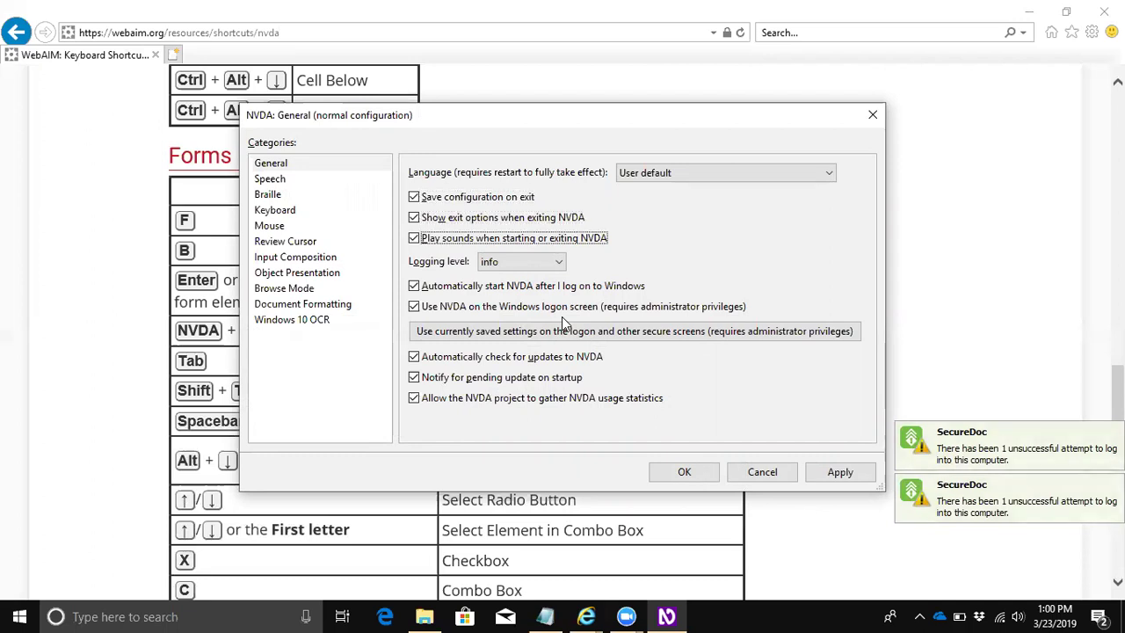
pyautogui.press('Tab')
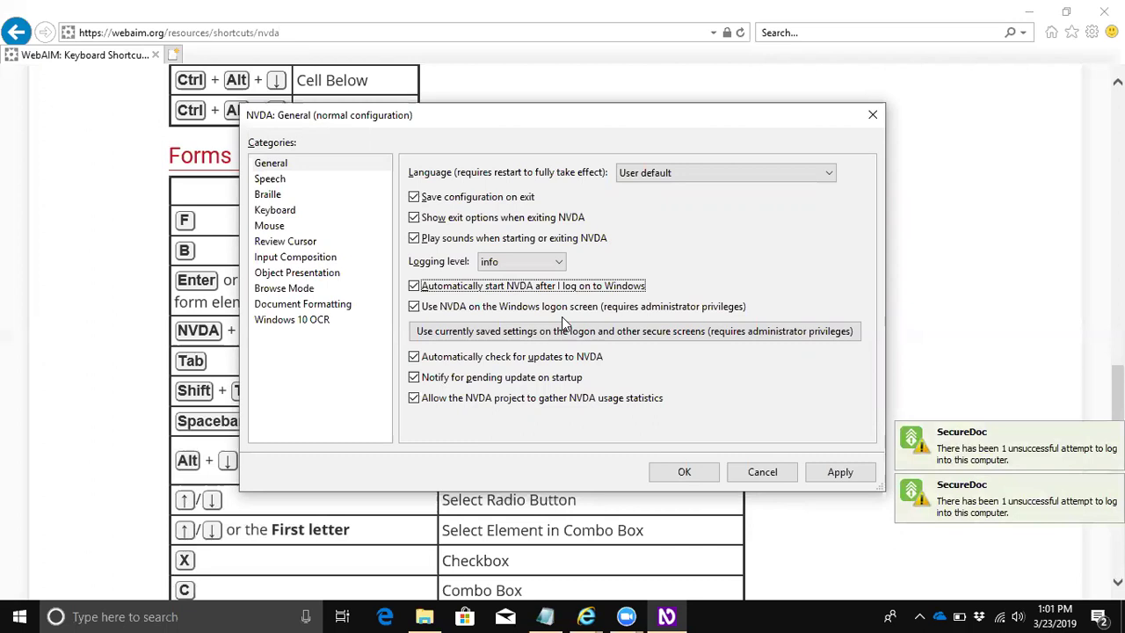
pyautogui.press('Tab')
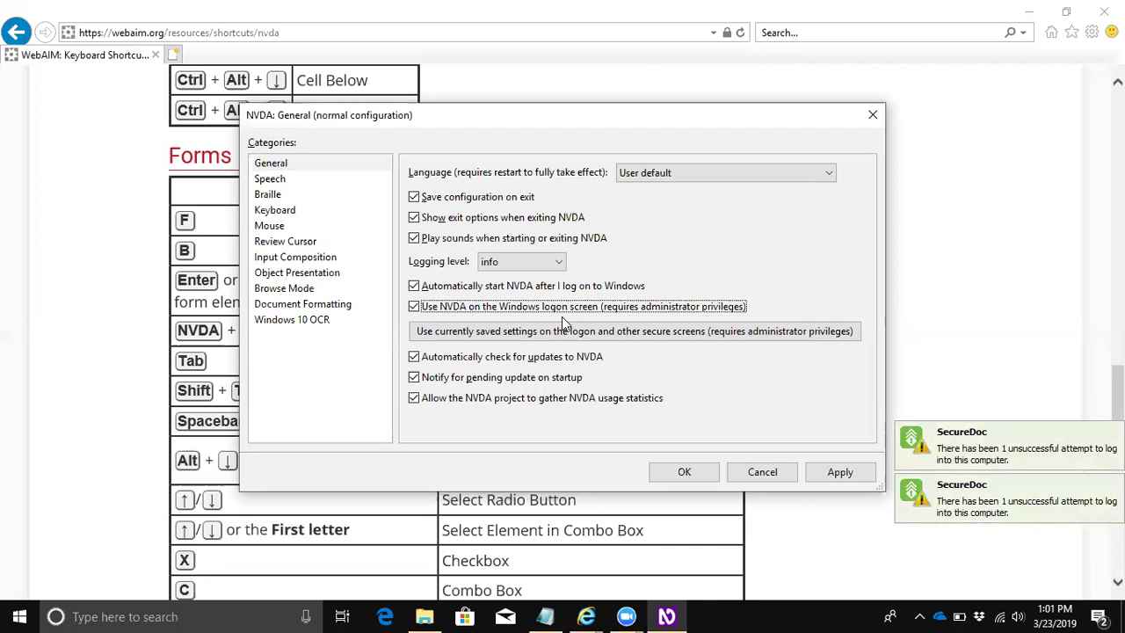
pyautogui.press('Tab')
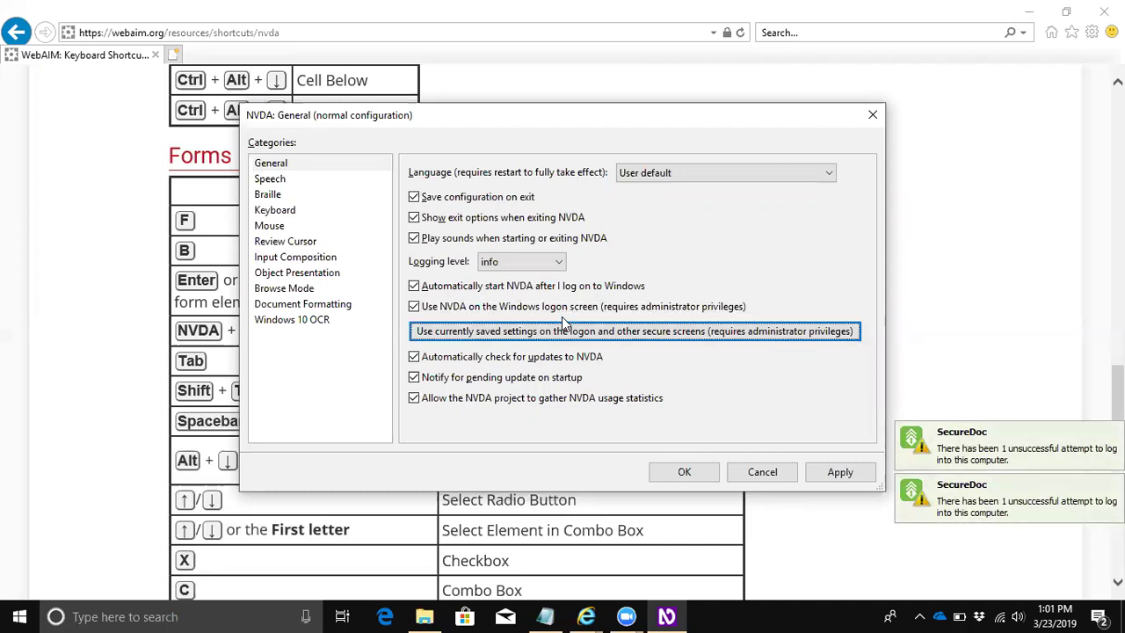
pyautogui.press('Tab')
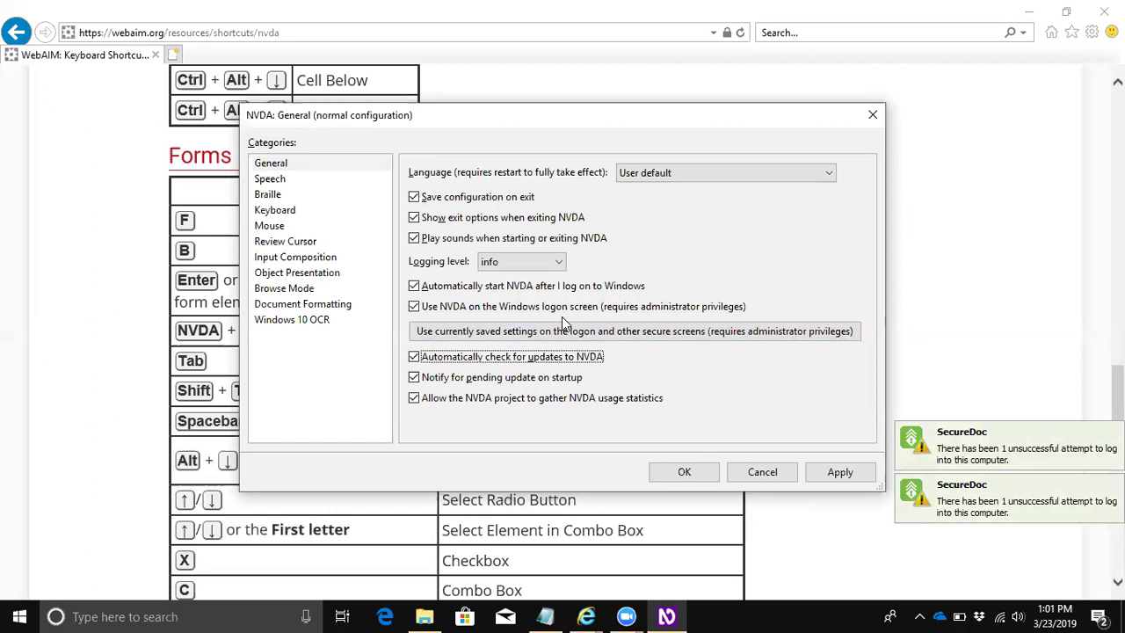
pyautogui.press('Tab')
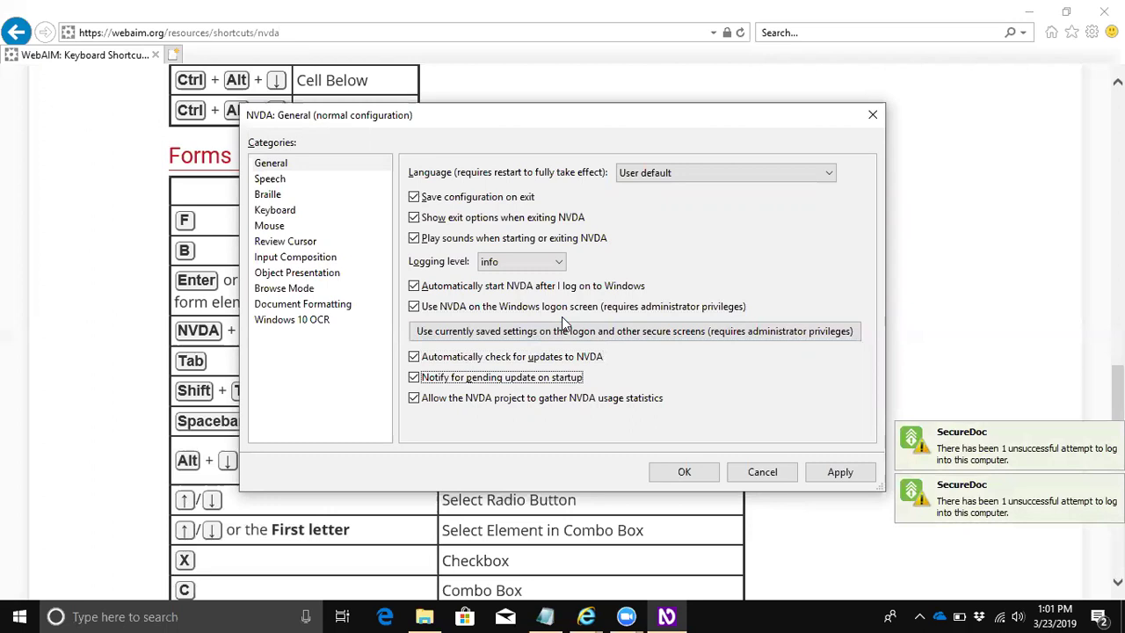
pyautogui.press('Tab')
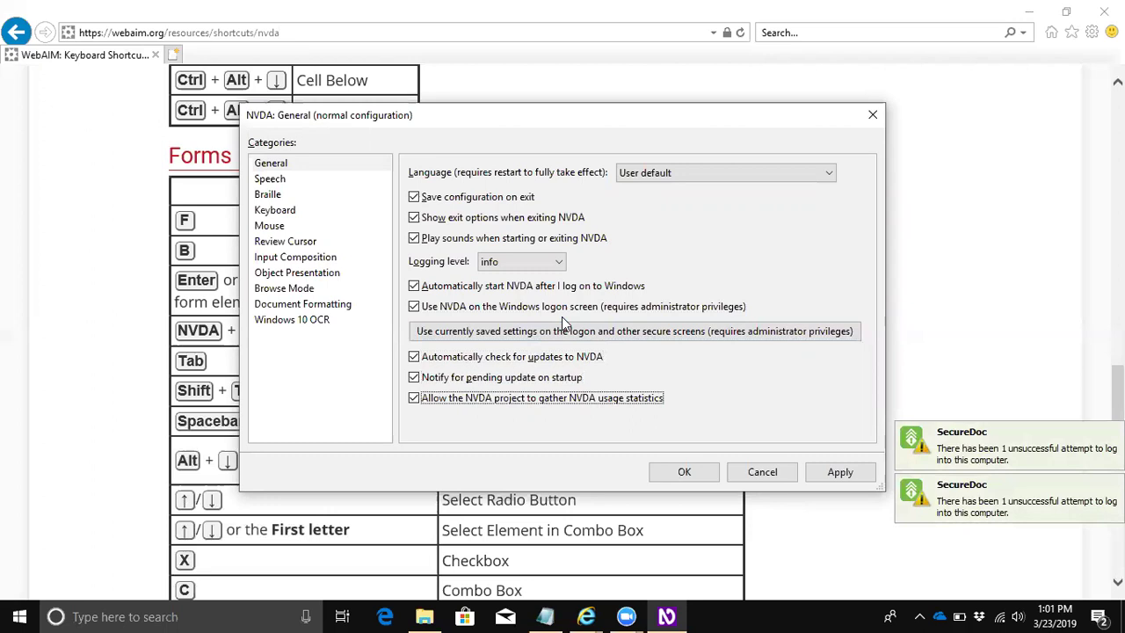
pyautogui.press('Tab')
pyautogui.press('Tab')
pyautogui.press('Tab')
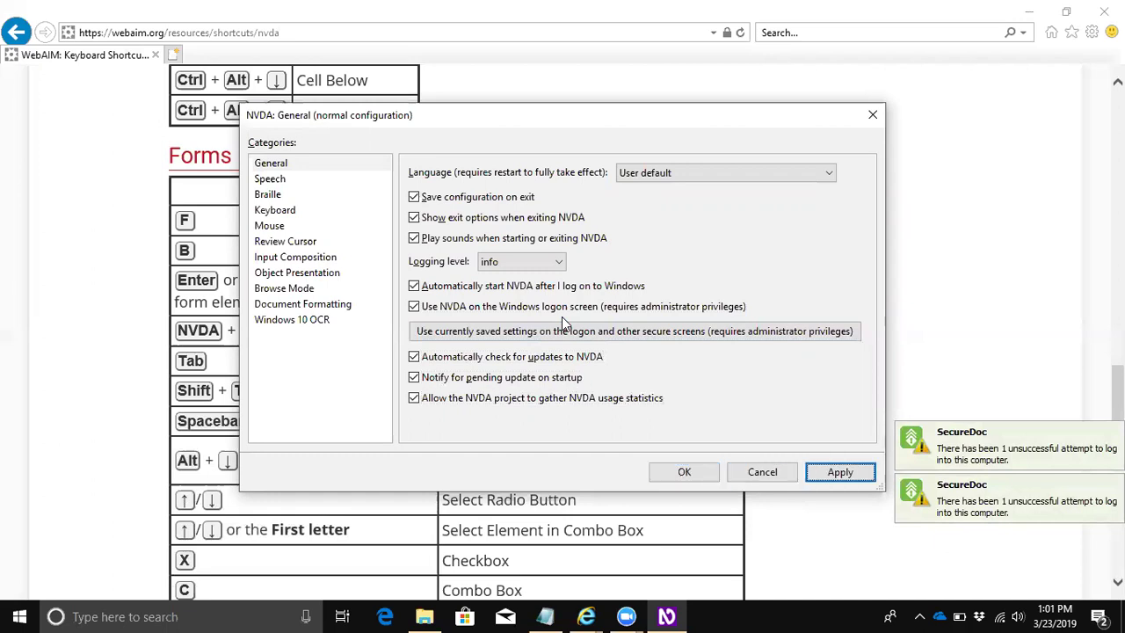
pyautogui.press('Tab')
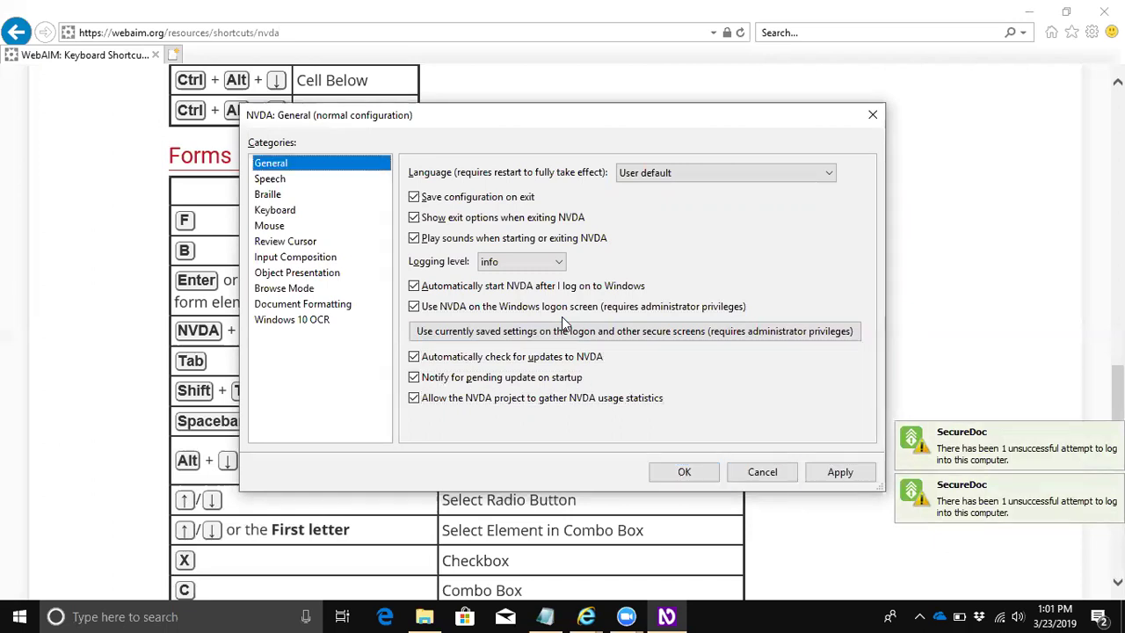
# Browse the categories Speech, Braille, Keyboard, Mouse, Review Cursor, Input Composition, Browse Mode, then Document Formatting
pyautogui.press('Down')
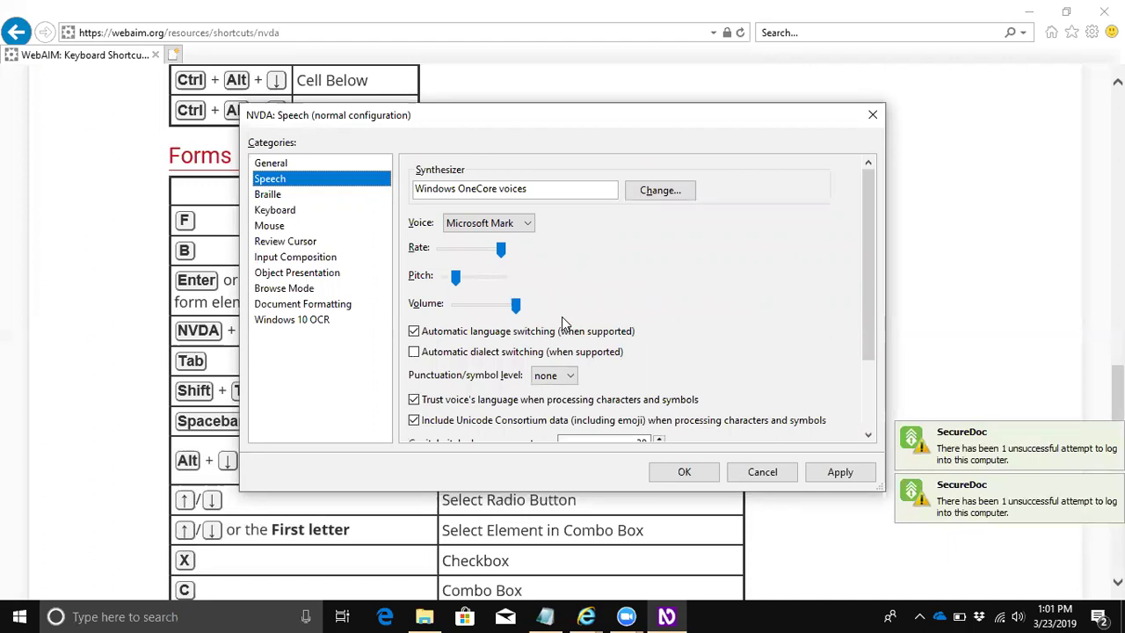
pyautogui.press('Down')
pyautogui.press('Down')
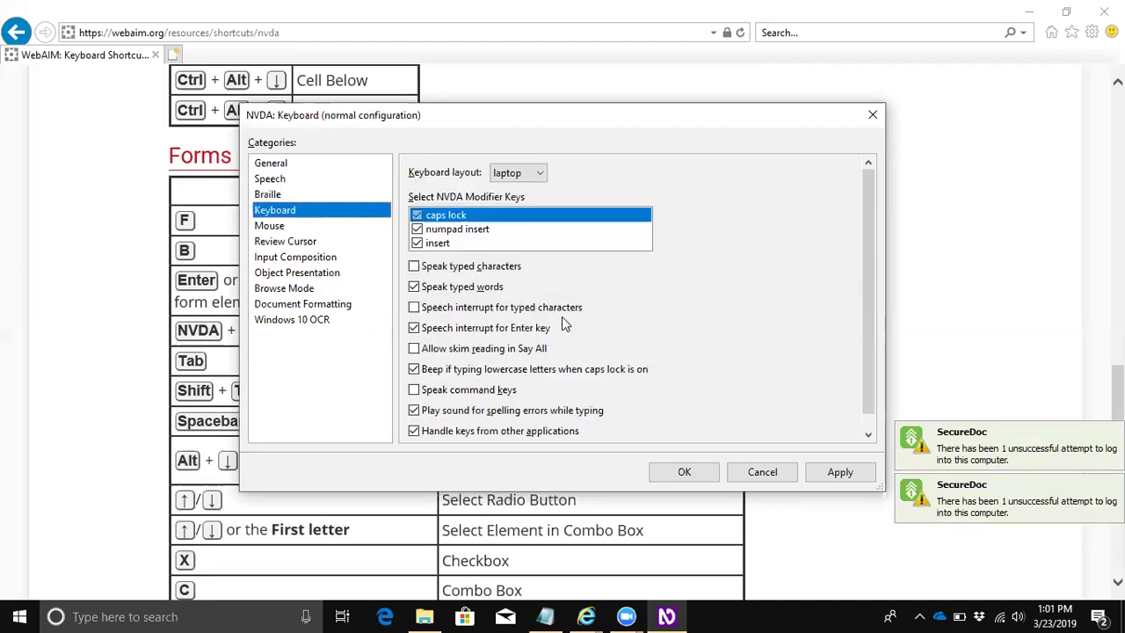
pyautogui.press('Down')
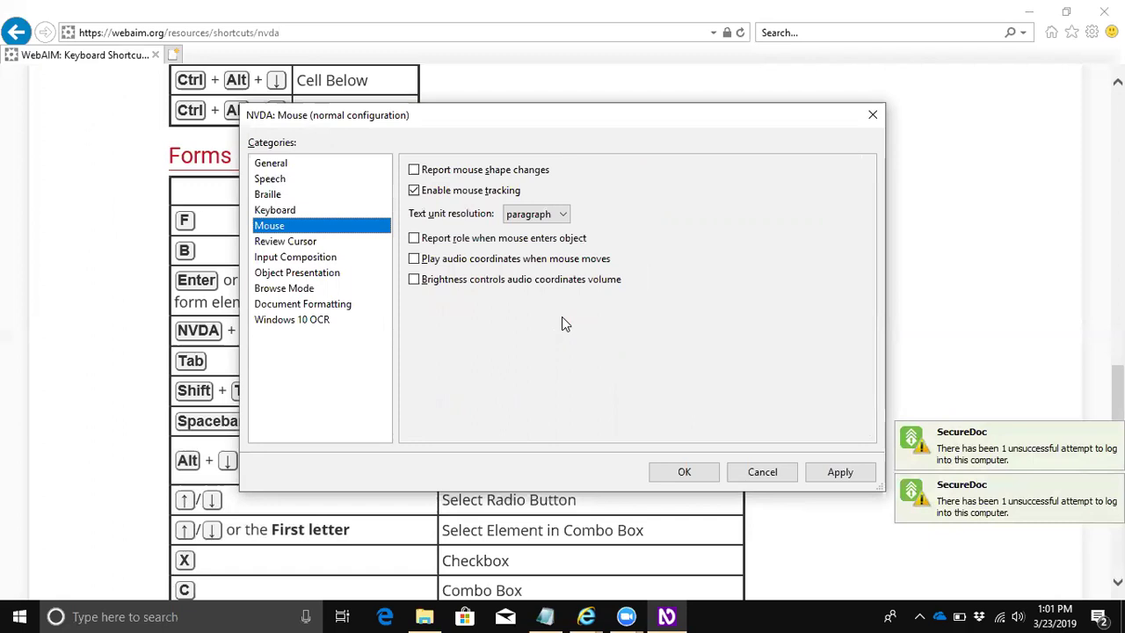
pyautogui.press('Down')
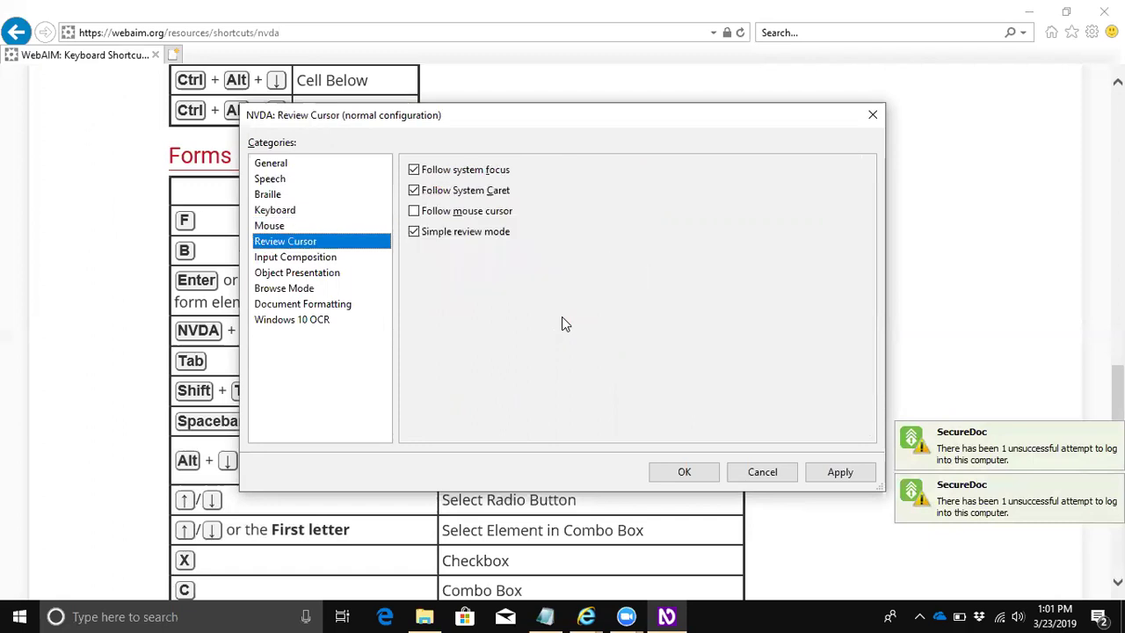
pyautogui.press('Down')
pyautogui.press('Down')
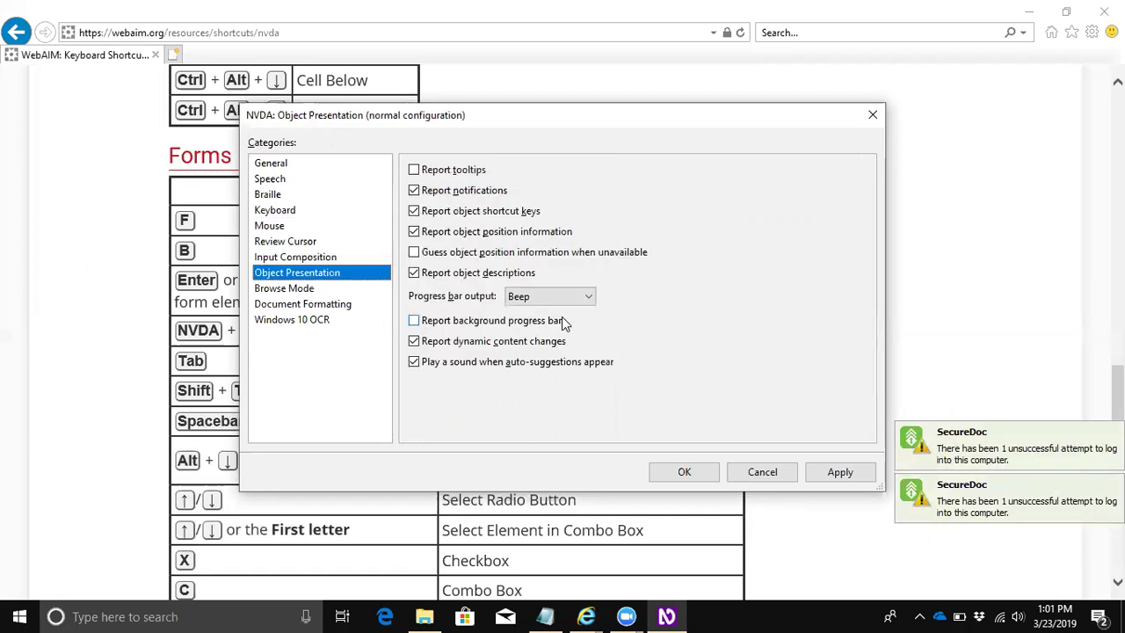
pyautogui.press('Down')
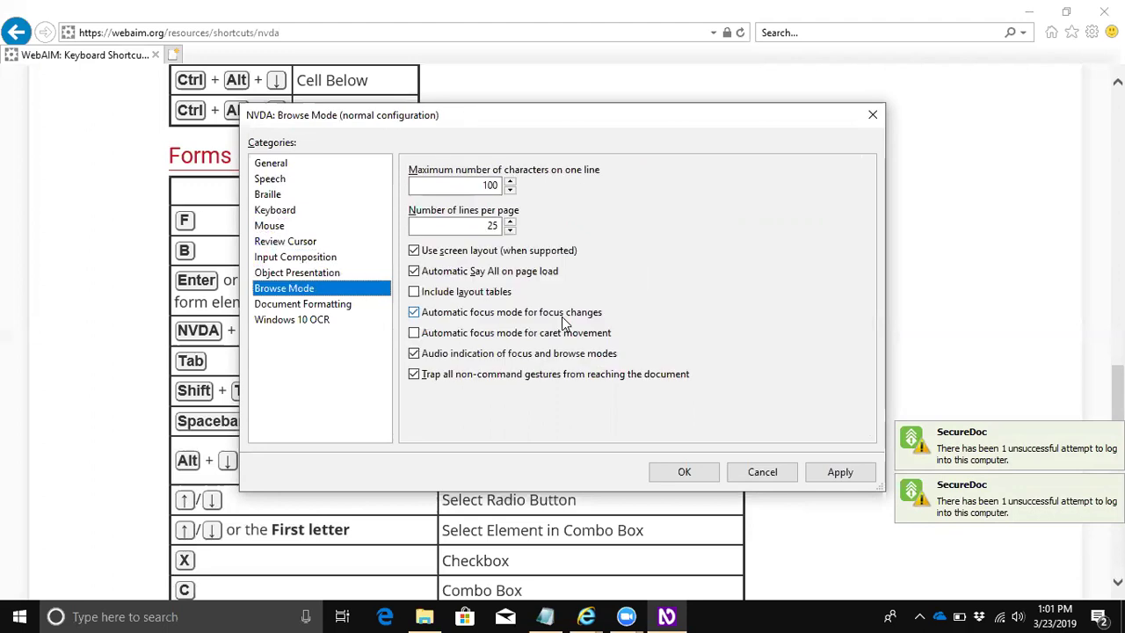
pyautogui.press('Down')
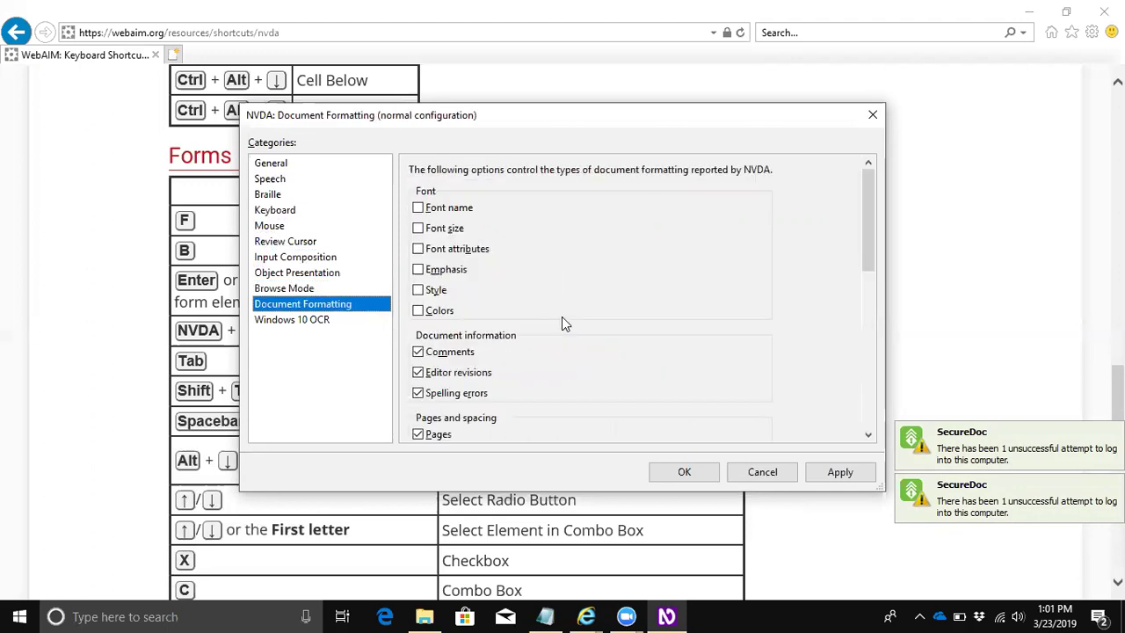
pyautogui.press('Down')
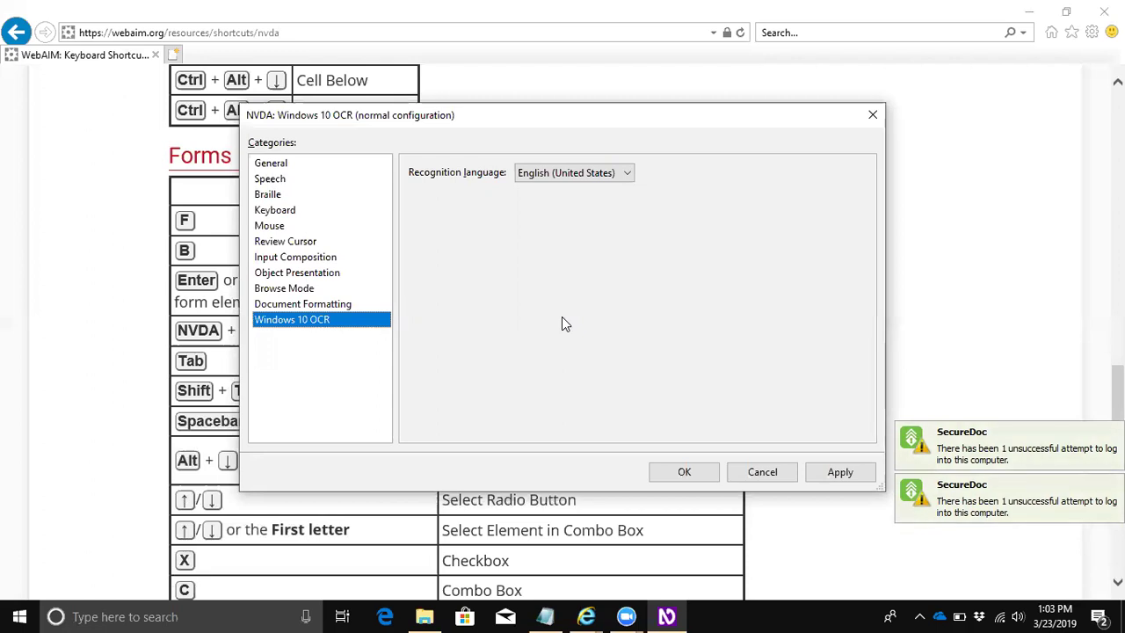
pyautogui.press('Escape')
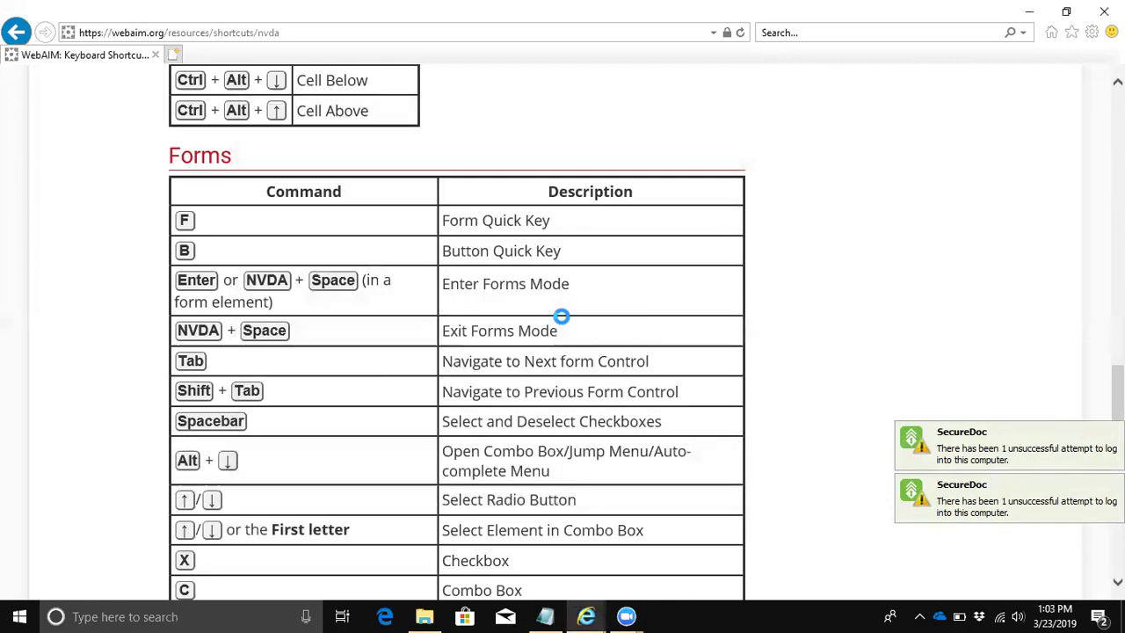
pyautogui.hotkey('alt', 'Tab')
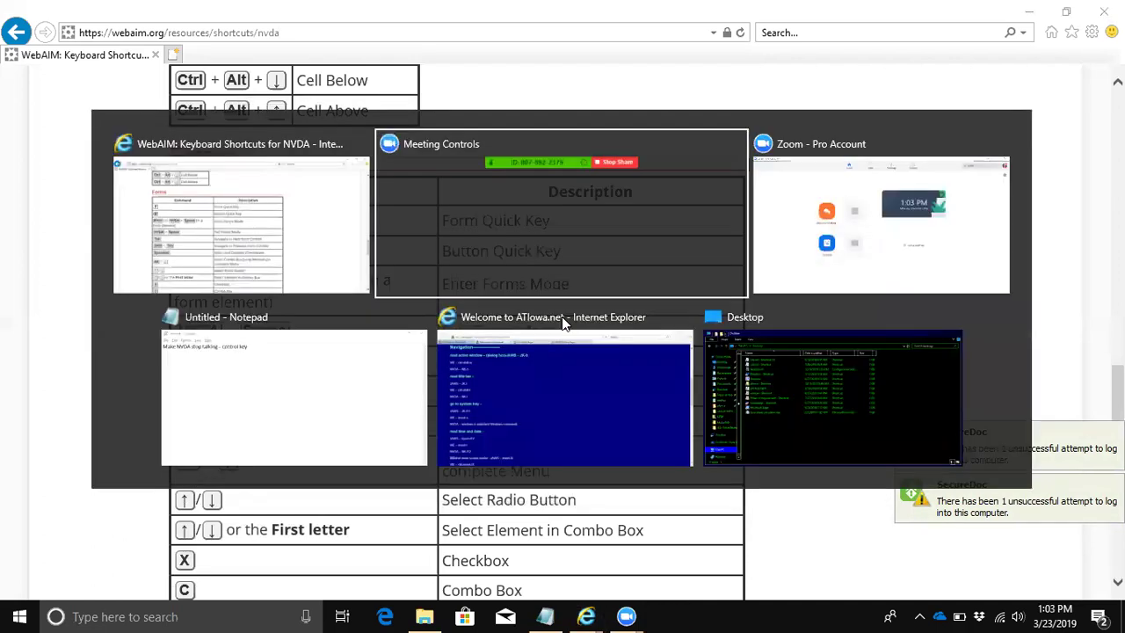
pyautogui.hotkey('alt', 'Tab')
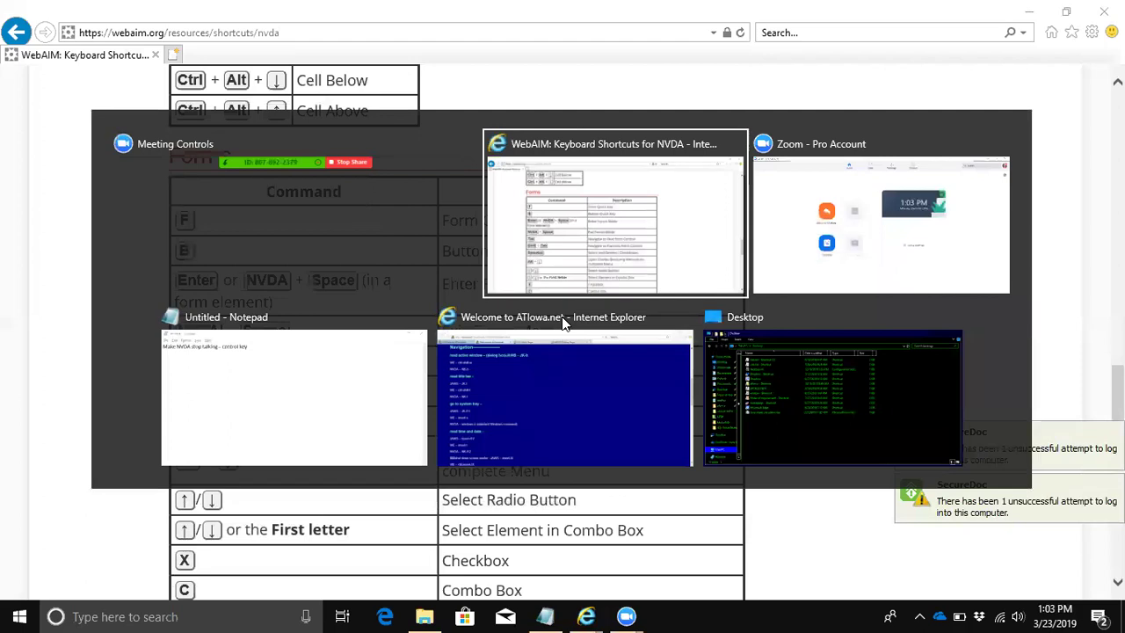
pyautogui.hotkey('alt', 'Tab')
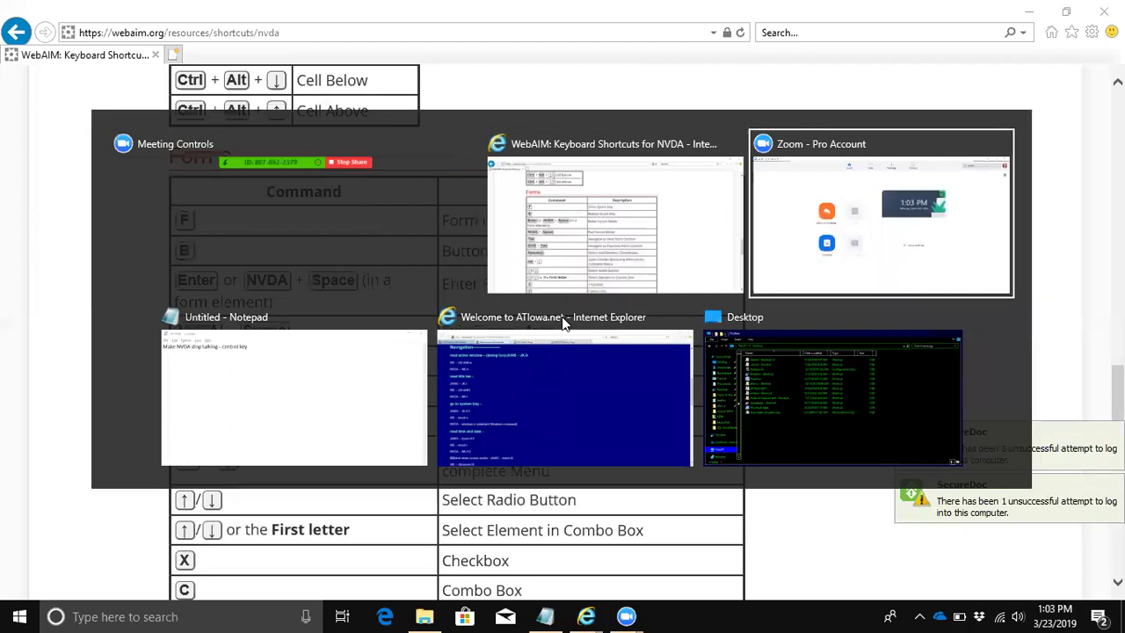
pyautogui.hotkey('alt', 'shift', 'Tab')
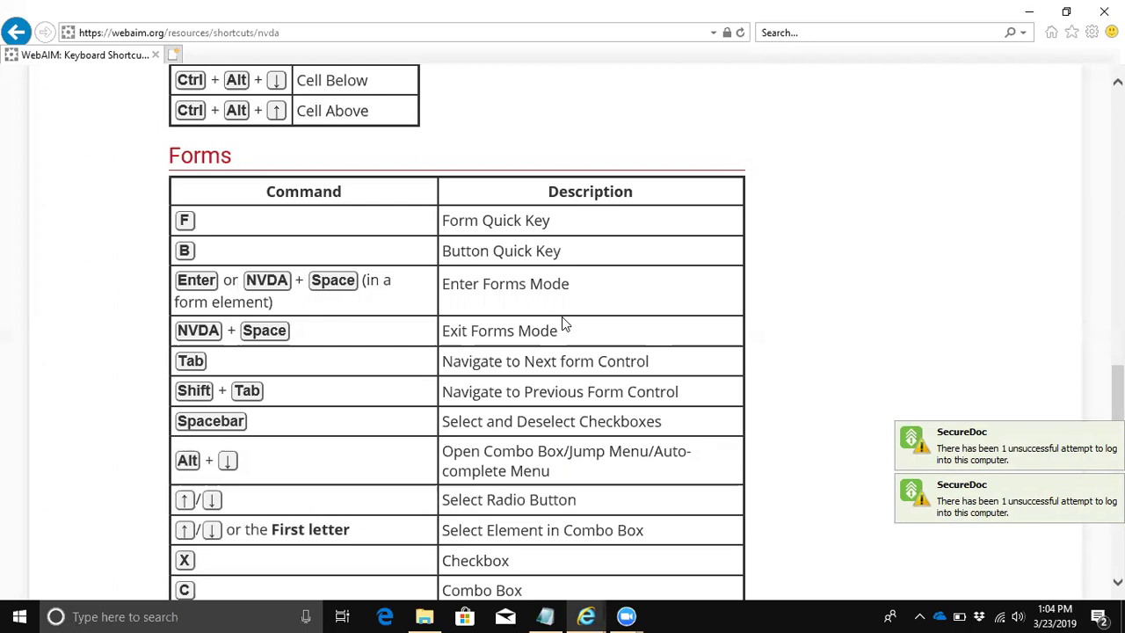
# Move focus from the address bar back into the page at Article Contents and Introduction
pyautogui.hotkey('alt', 'd')
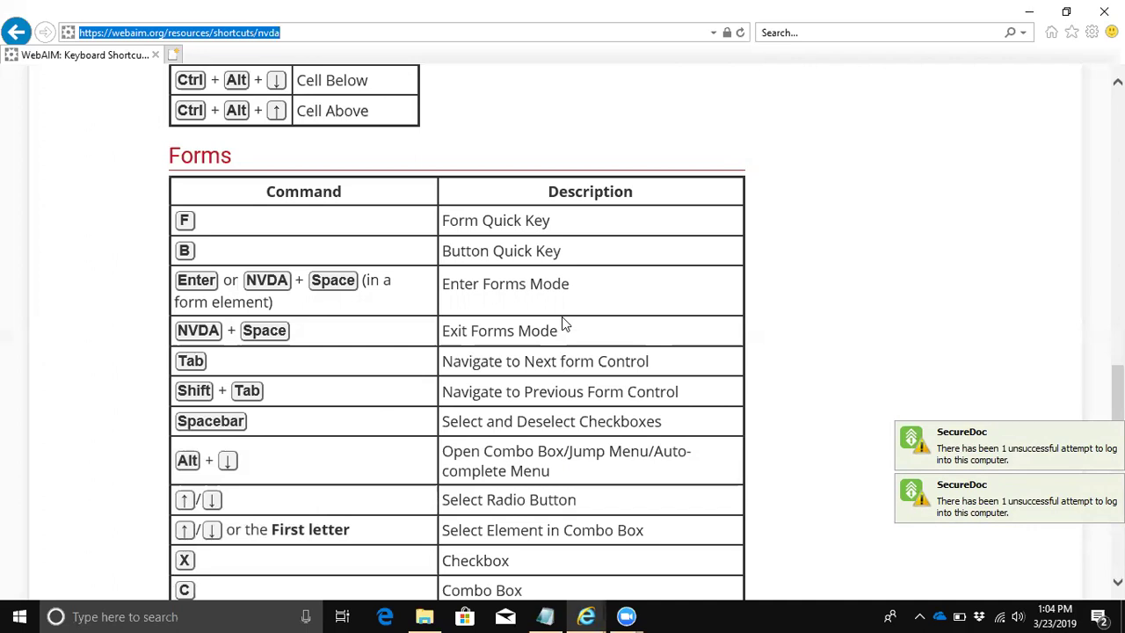
pyautogui.press('Escape')
pyautogui.press('Tab')
pyautogui.press('Tab')
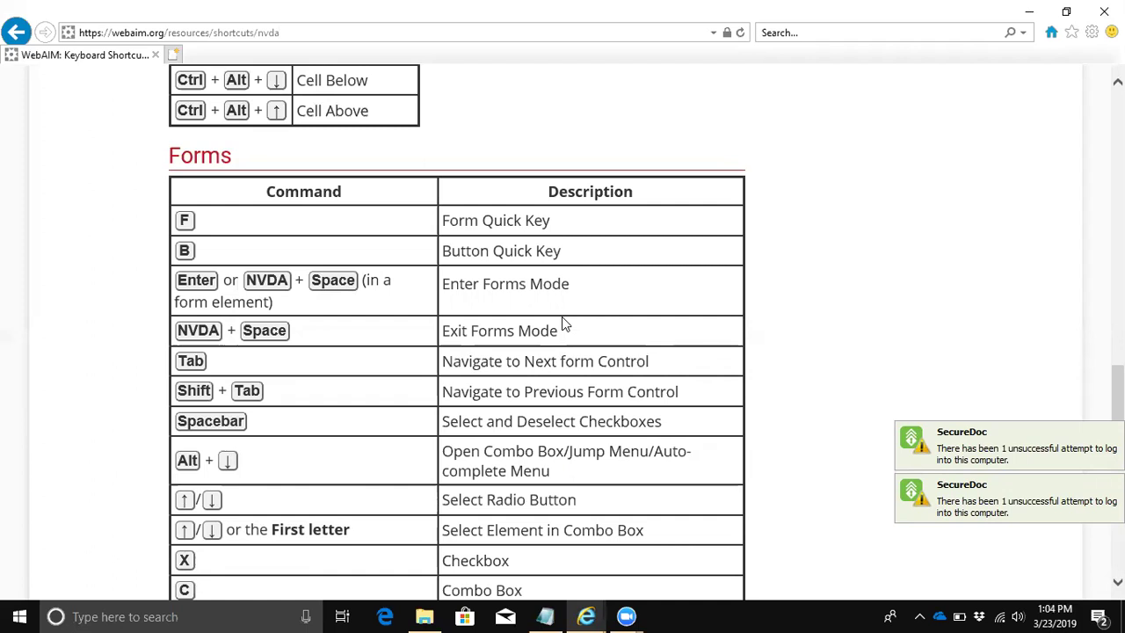
pyautogui.hotkey('shift', 'Tab')
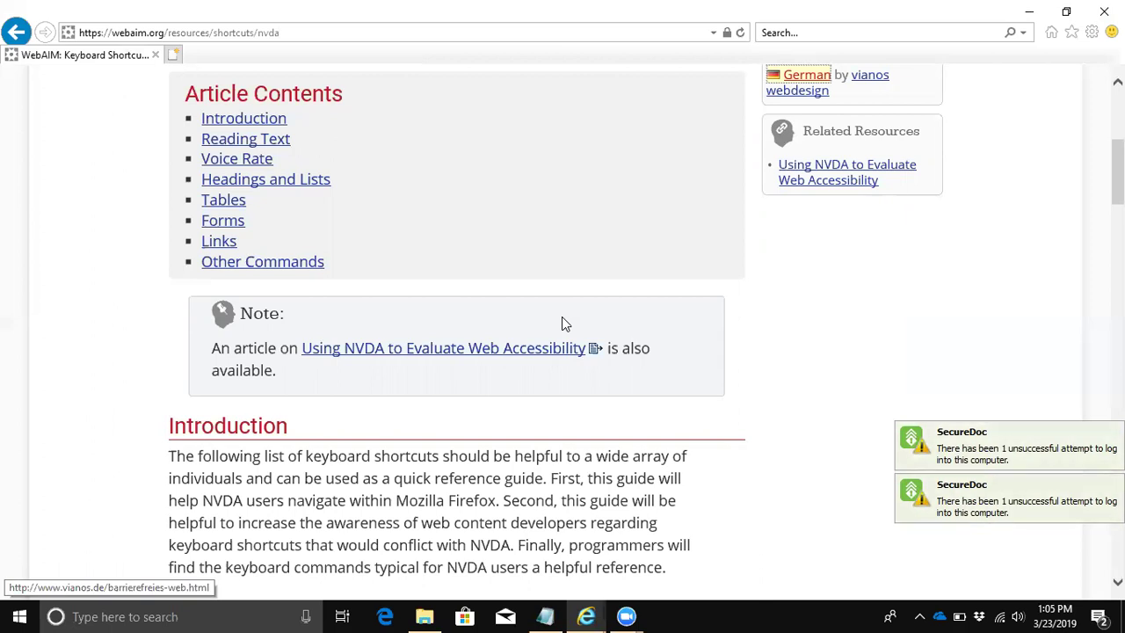
# Scroll to the bottom of the WebAIM shortcuts page, ending at Quit NVDA and the footer
pyautogui.scroll(-1, 565, 324)
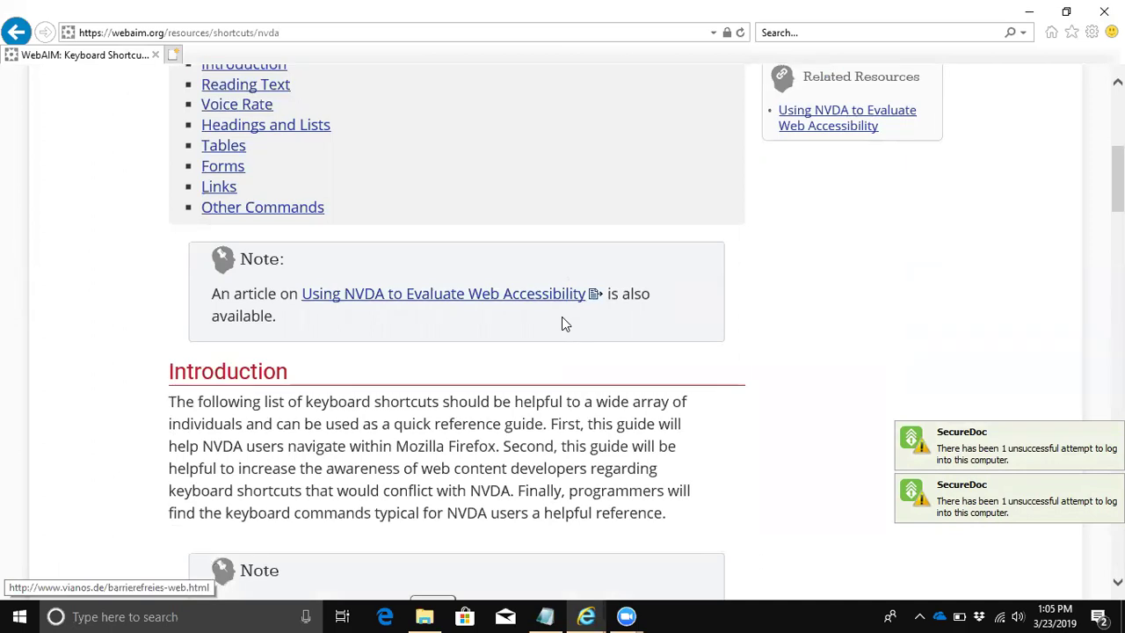
pyautogui.scroll(-1, 565, 324)
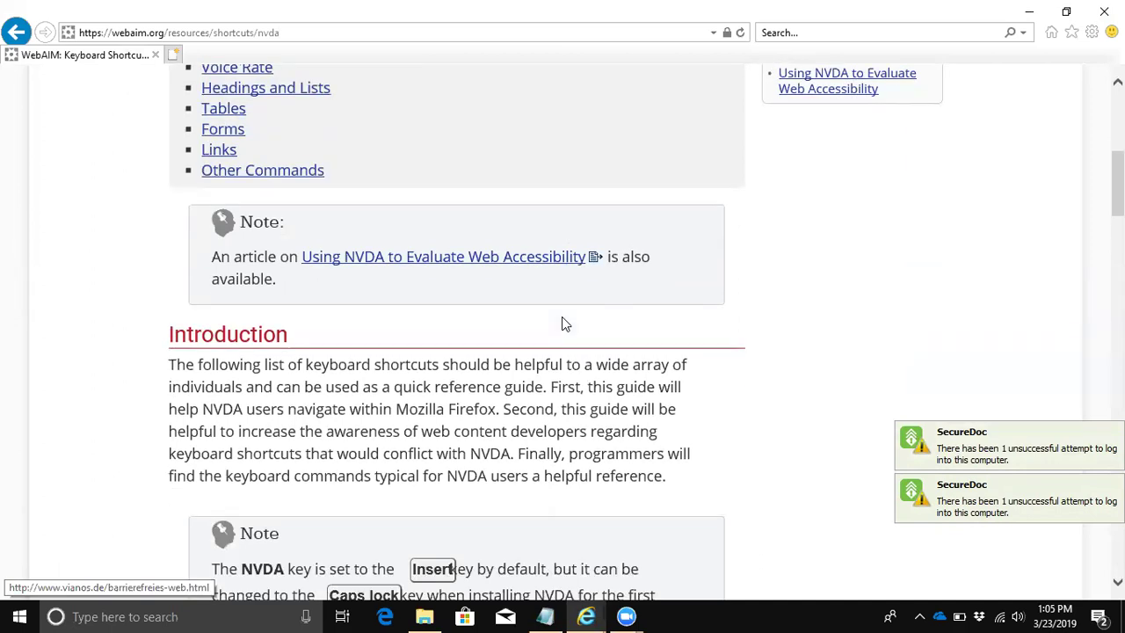
pyautogui.press('End')
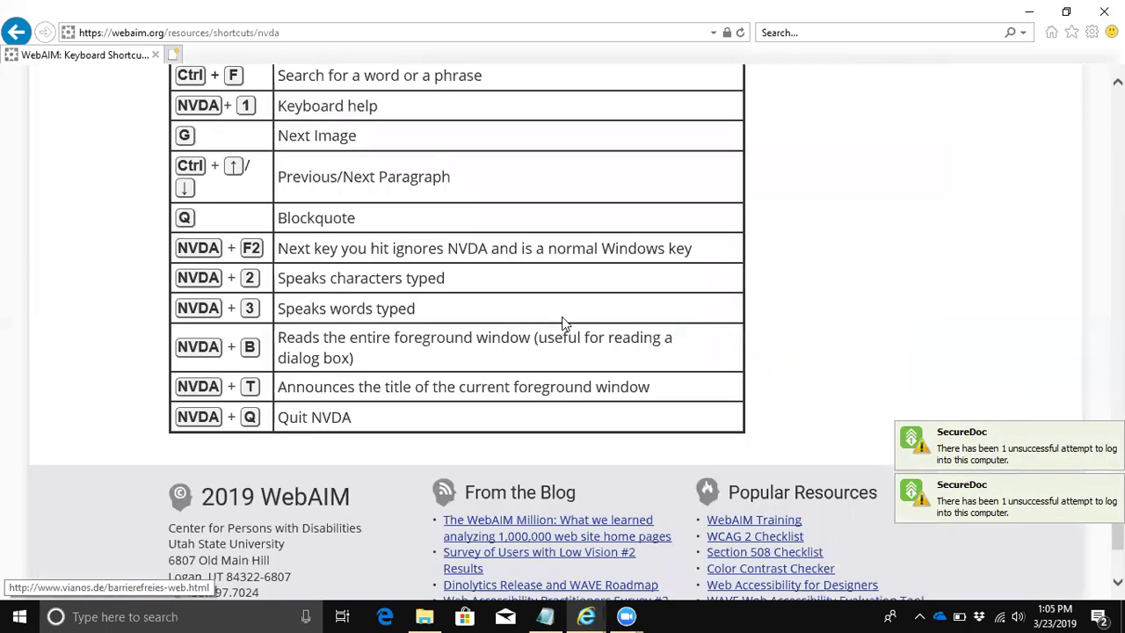
pyautogui.scroll(-3, 565, 324)
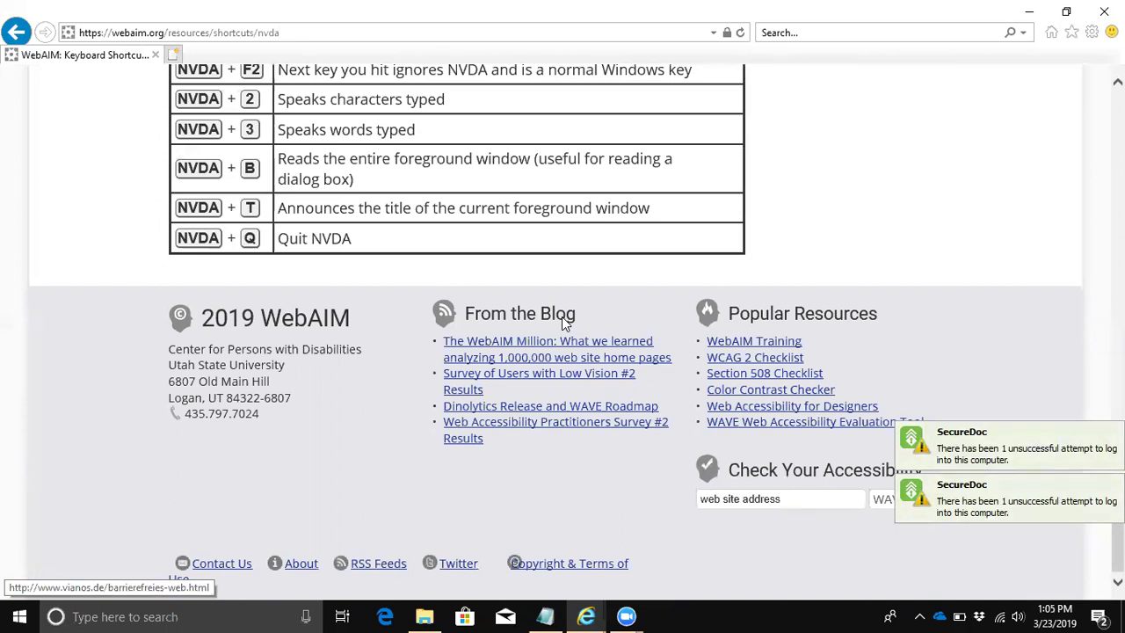
# Run an NVDA find for 'table' from the page bottom and close the not-found error
pyautogui.press('ctrl+Insert+f')
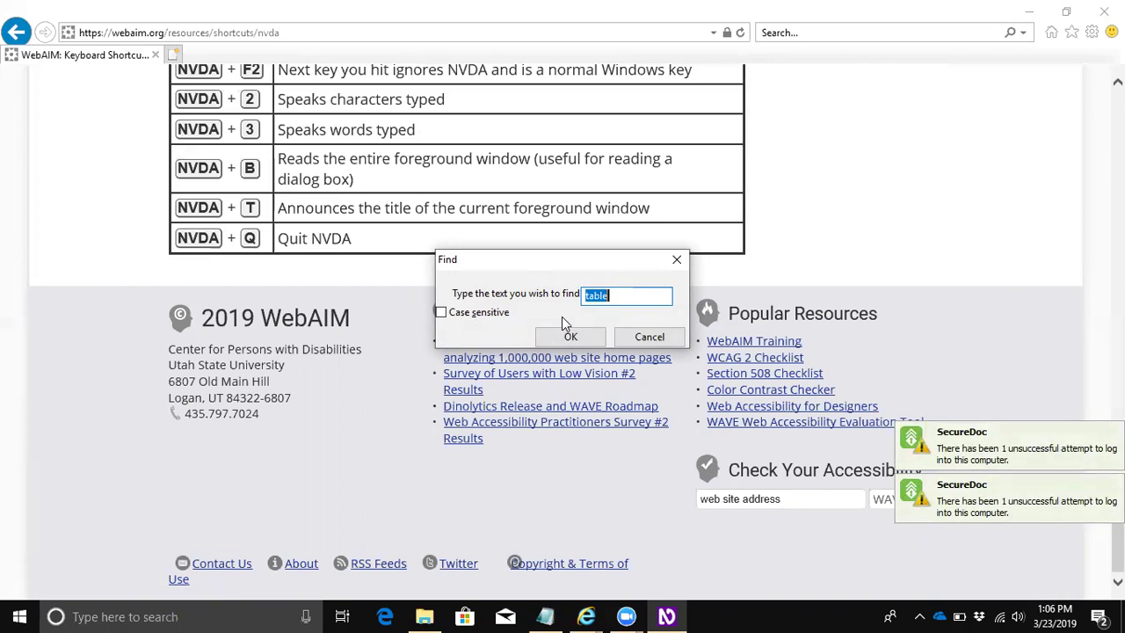
pyautogui.write('table')
pyautogui.press('Return')
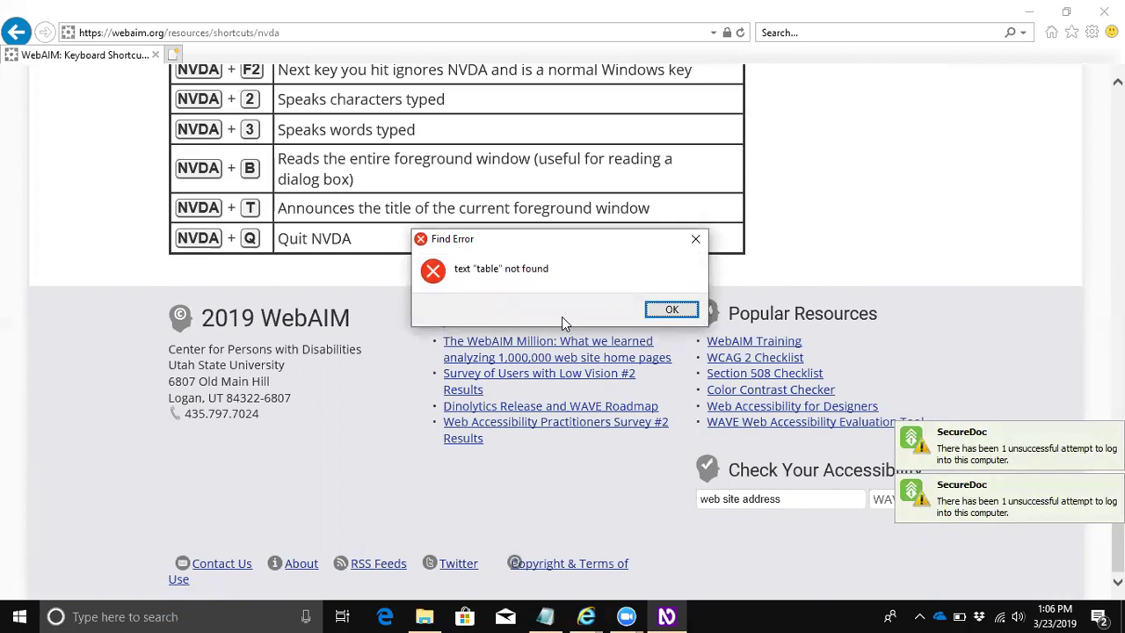
pyautogui.press('Return')
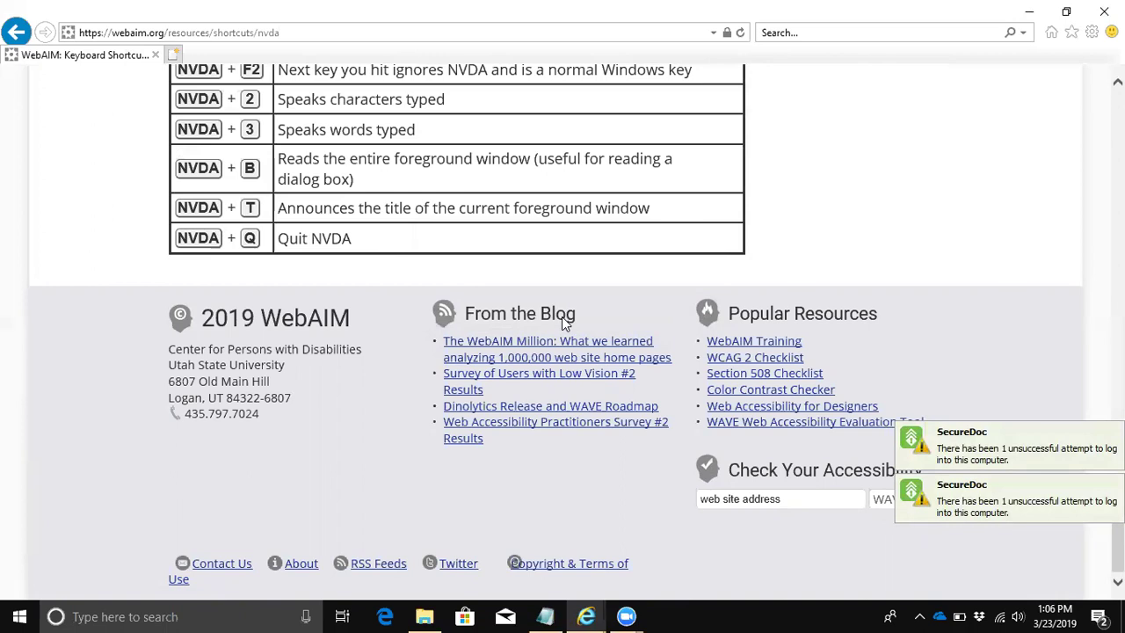
# Jump to the page top and rerun the 'table' find, landing on the Tables link
pyautogui.press('Tab')
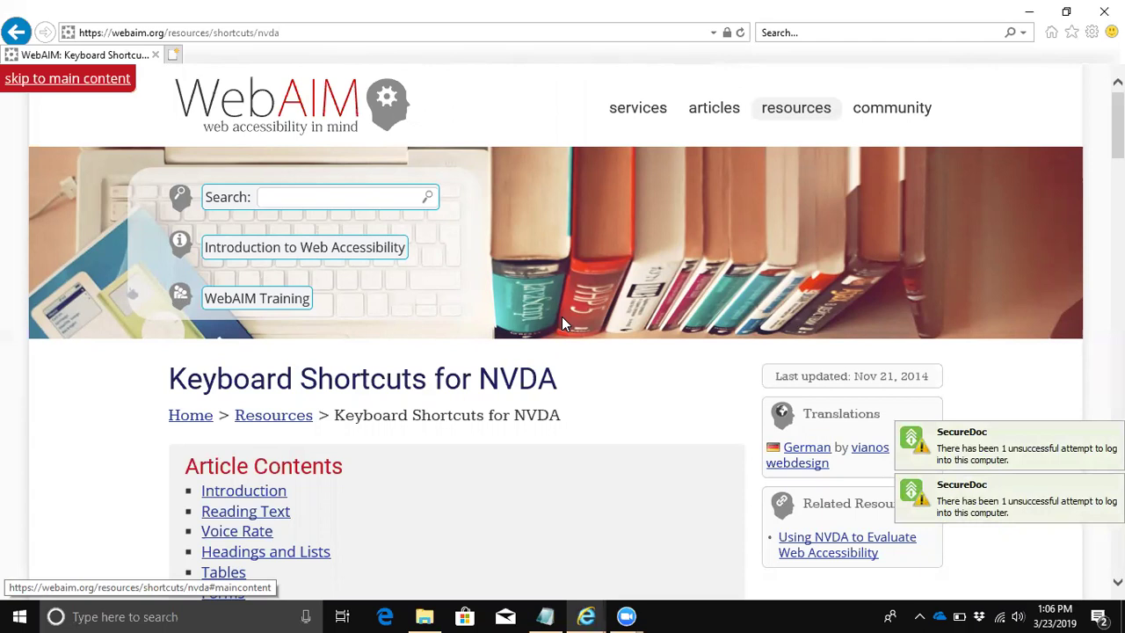
pyautogui.press('ctrl+Insert+f')
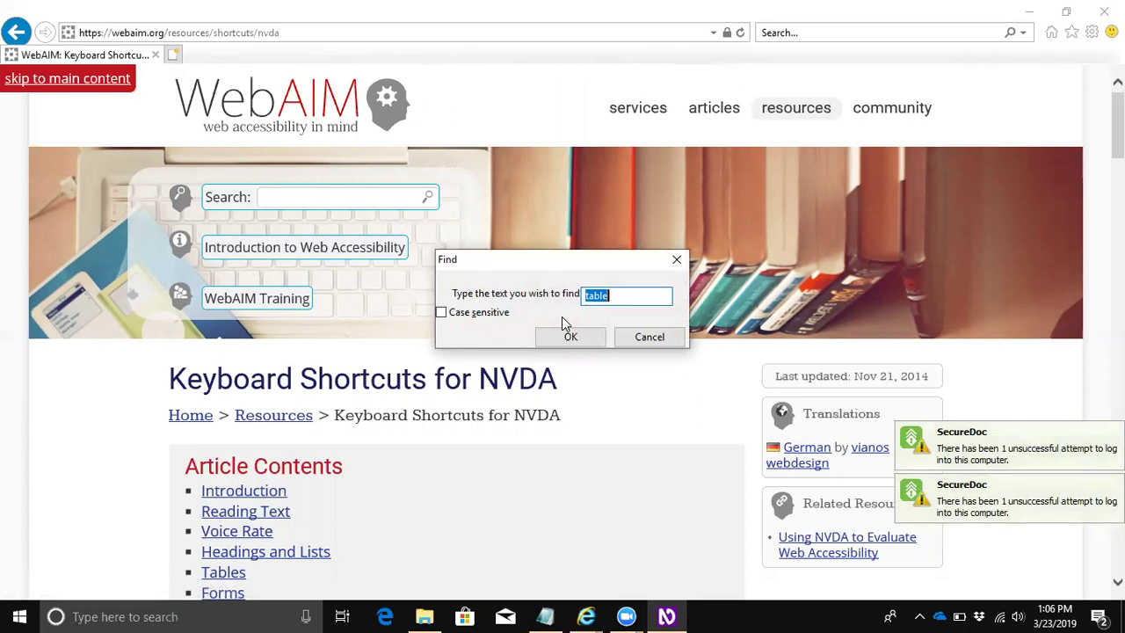
pyautogui.press('Return')
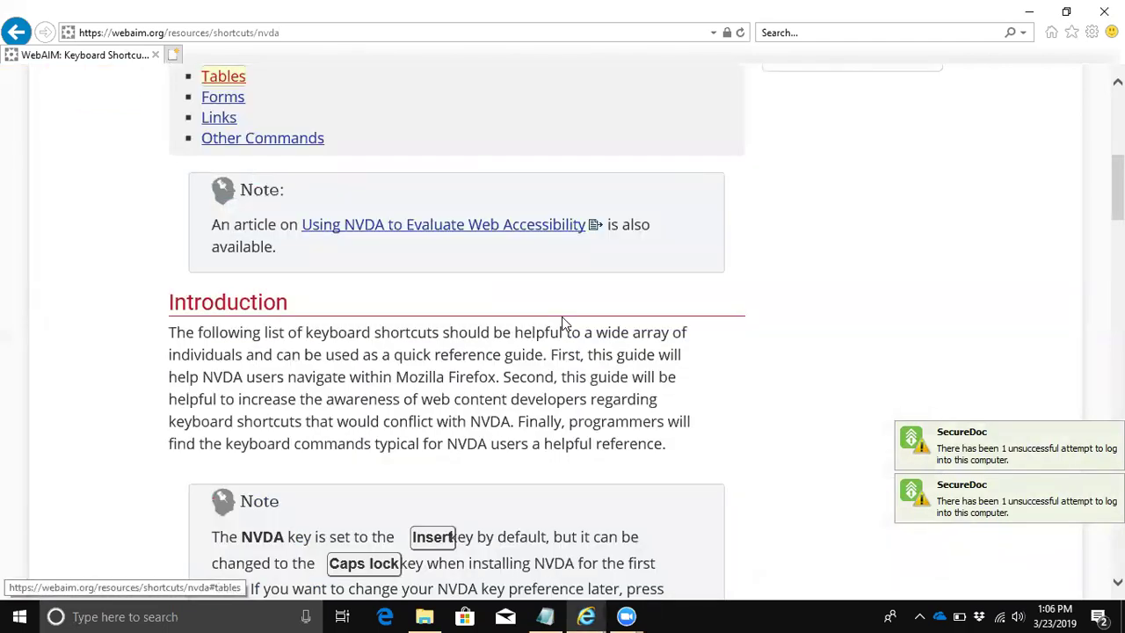
# Scroll around the found Tables link to view the Article Contents list and Introduction
pyautogui.scroll(-1, 563, 322)
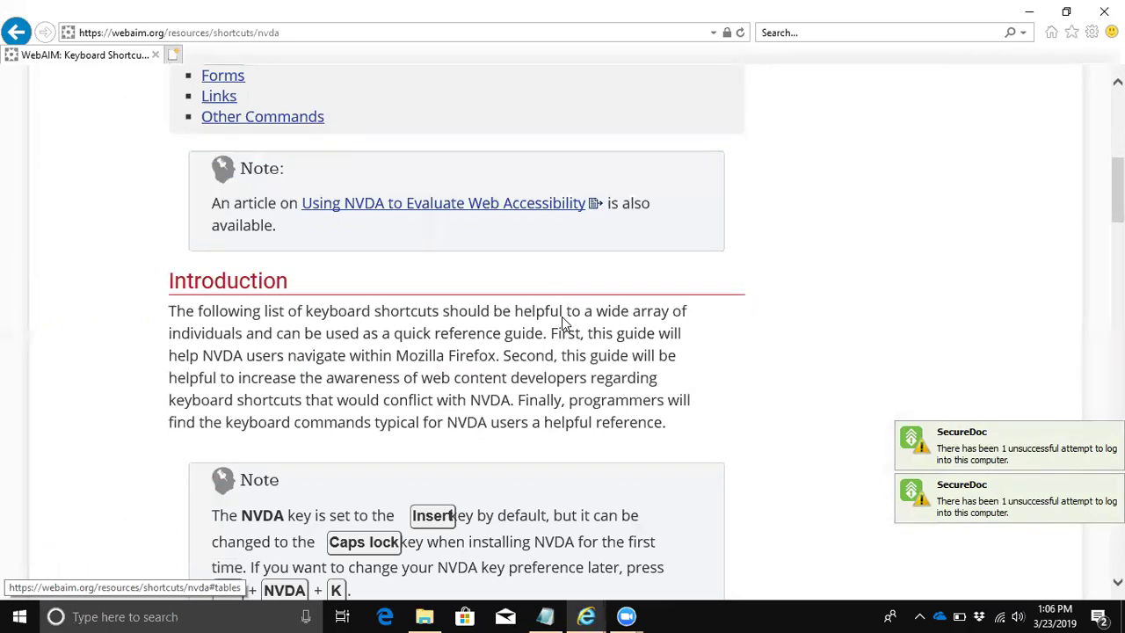
pyautogui.scroll(1, 563, 322)
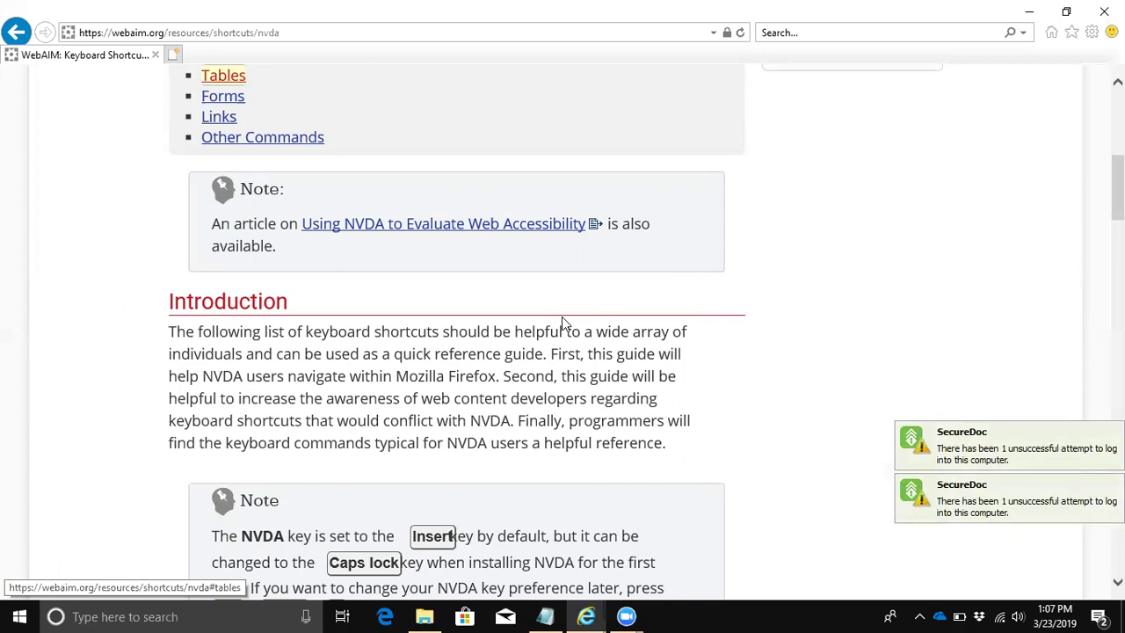
pyautogui.scroll(-1, 562, 322)
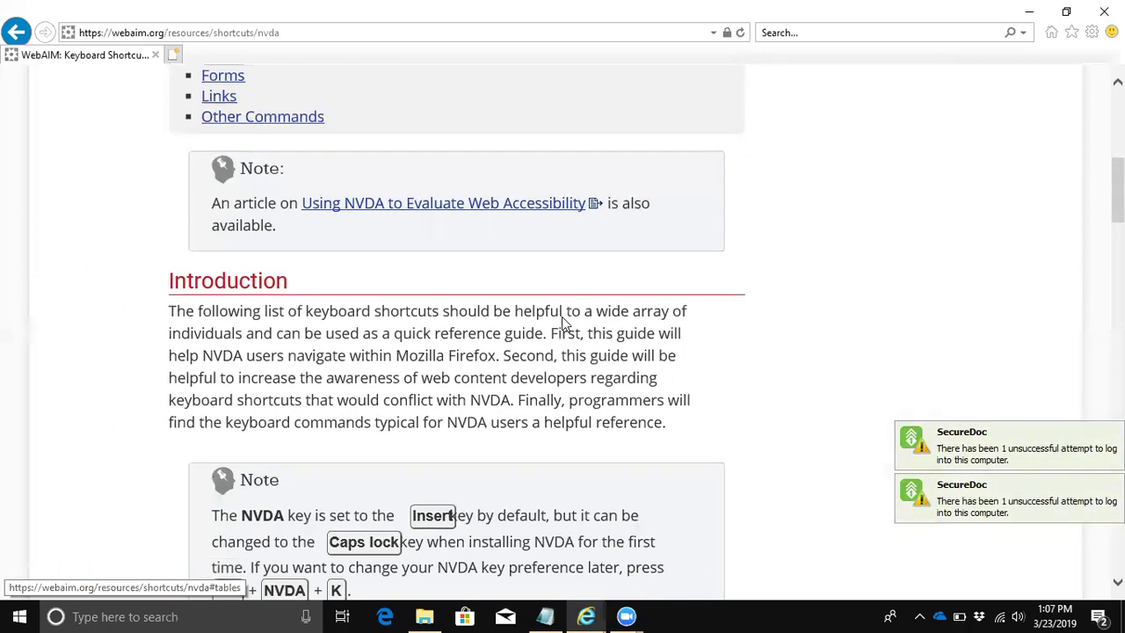
pyautogui.scroll(-1, 563, 321)
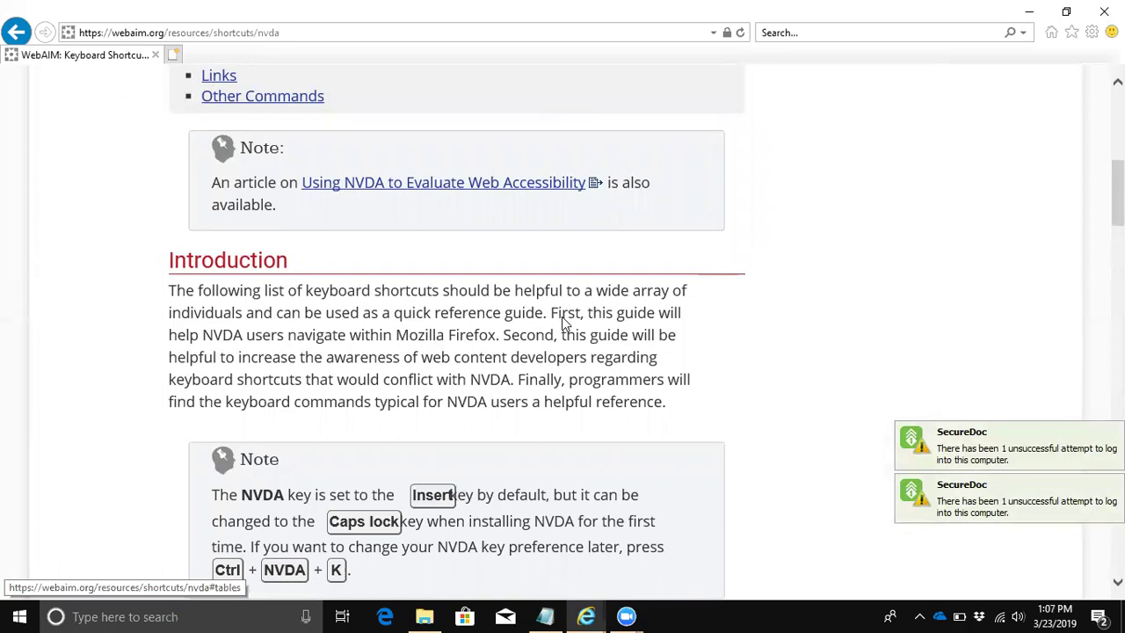
# Find the next 'table' match at the Tables section heading and scroll through its cell-navigation commands
pyautogui.press('ctrl+Insert+f')
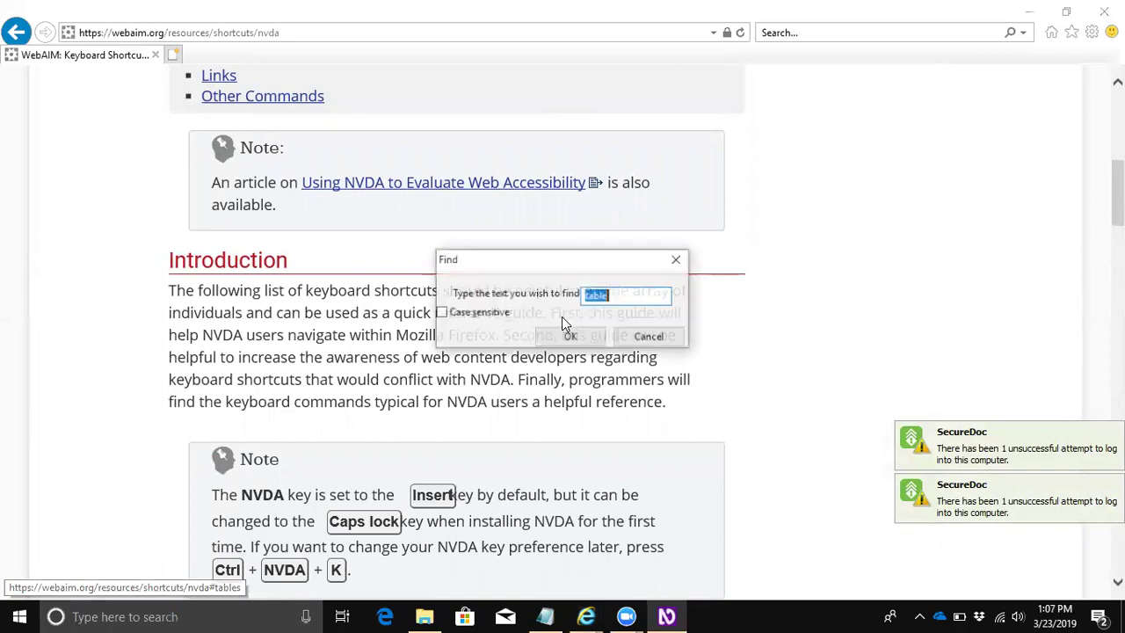
pyautogui.press('Escape')
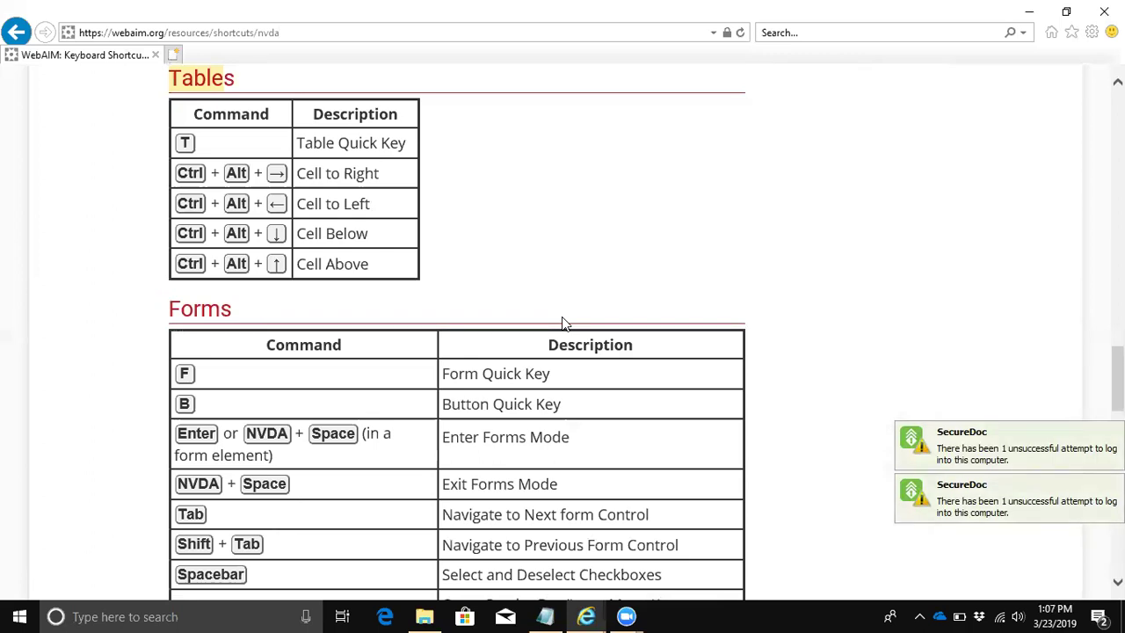
pyautogui.scroll(1, 564, 323)
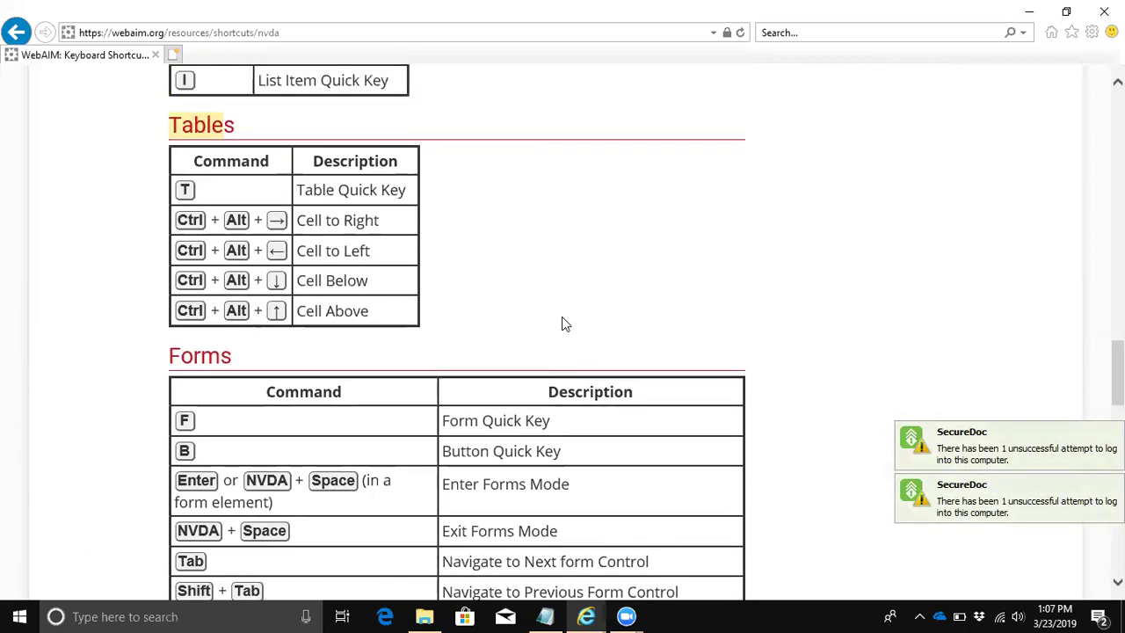
pyautogui.scroll(-1, 565, 324)
pyautogui.scroll(1, 565, 324)
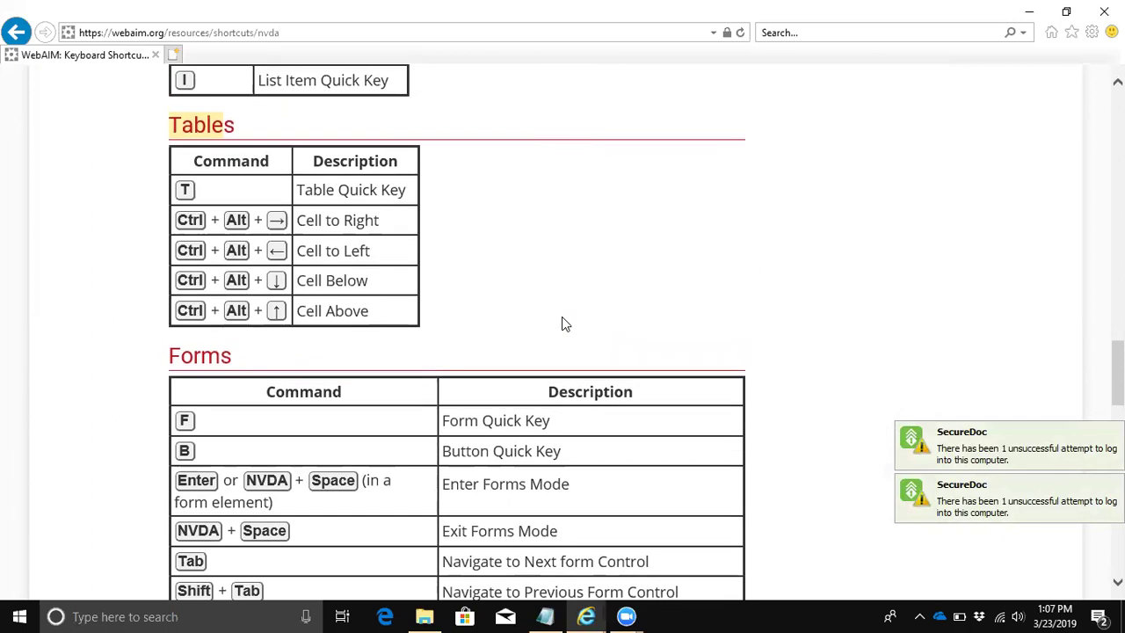
pyautogui.scroll(-1, 565, 325)
pyautogui.scroll(2, 565, 324)
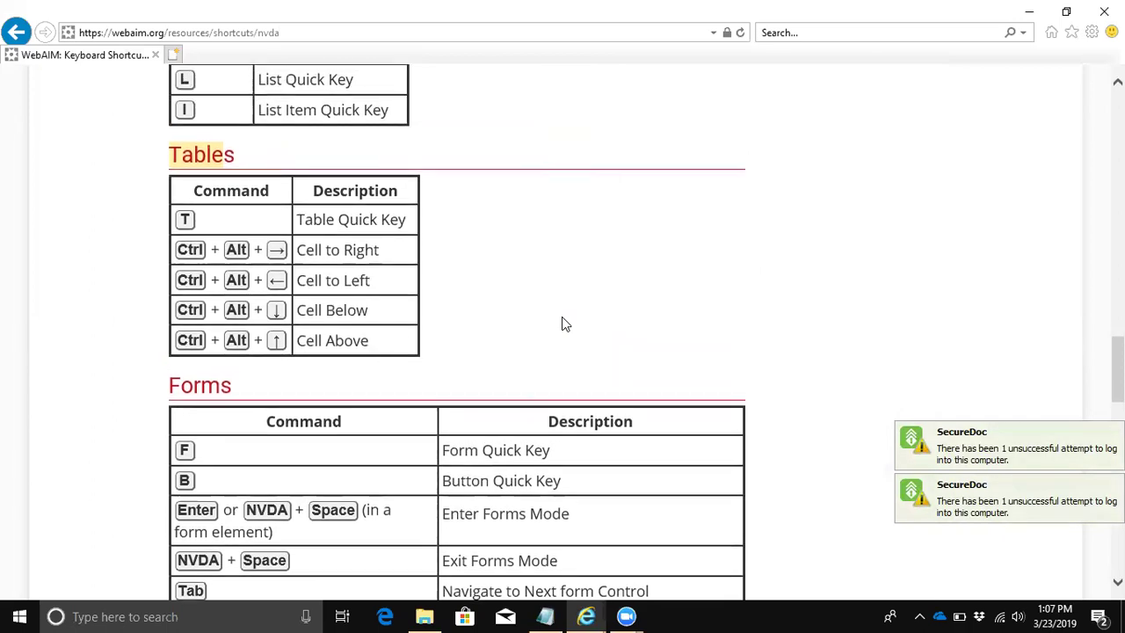
pyautogui.scroll(3, 565, 325)
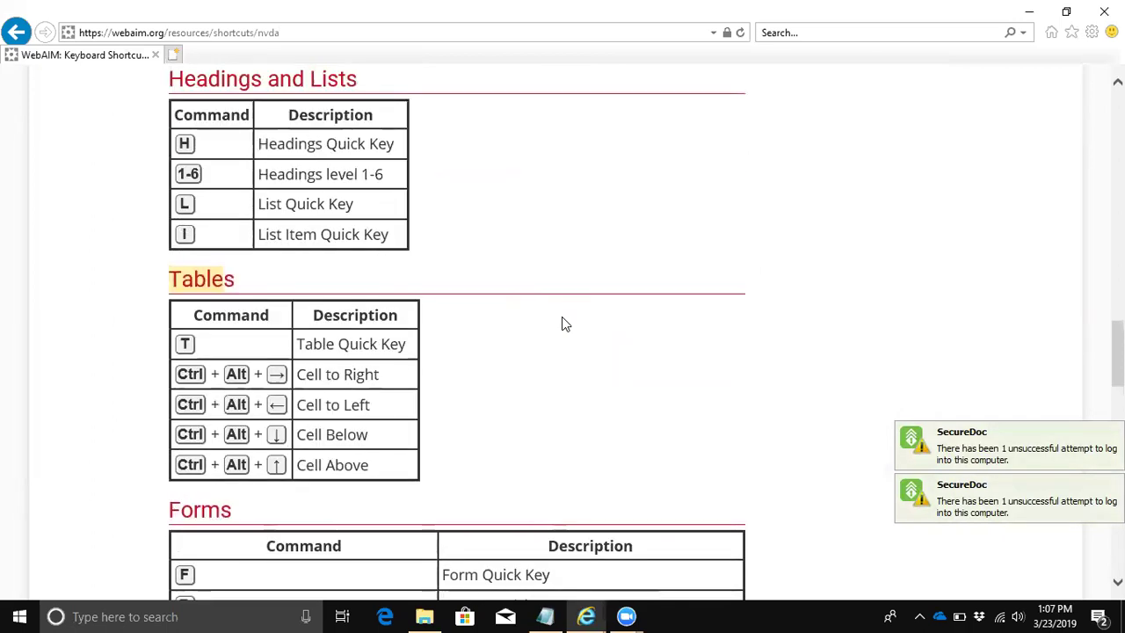
pyautogui.scroll(-5, 565, 325)
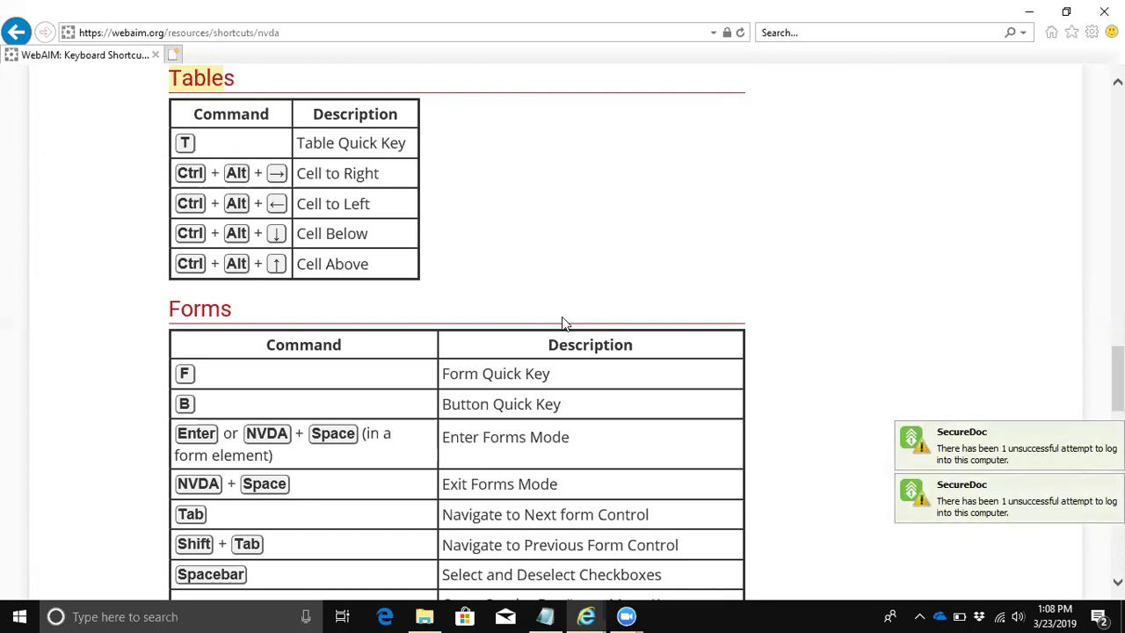
pyautogui.scroll(-1, 565, 323)
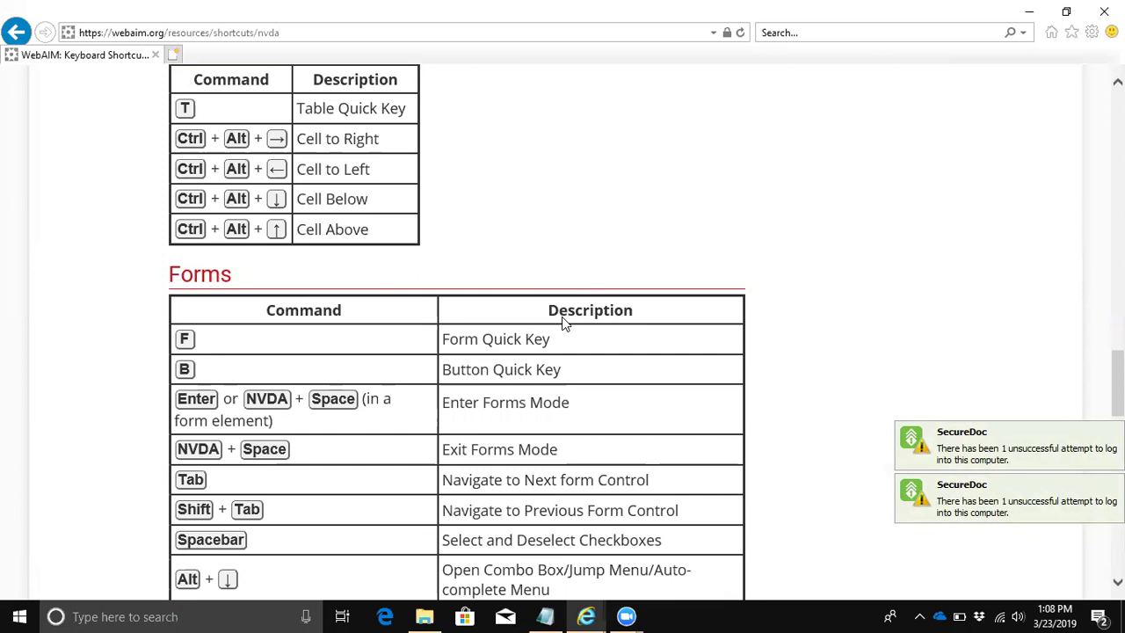
pyautogui.scroll(-1, 565, 324)
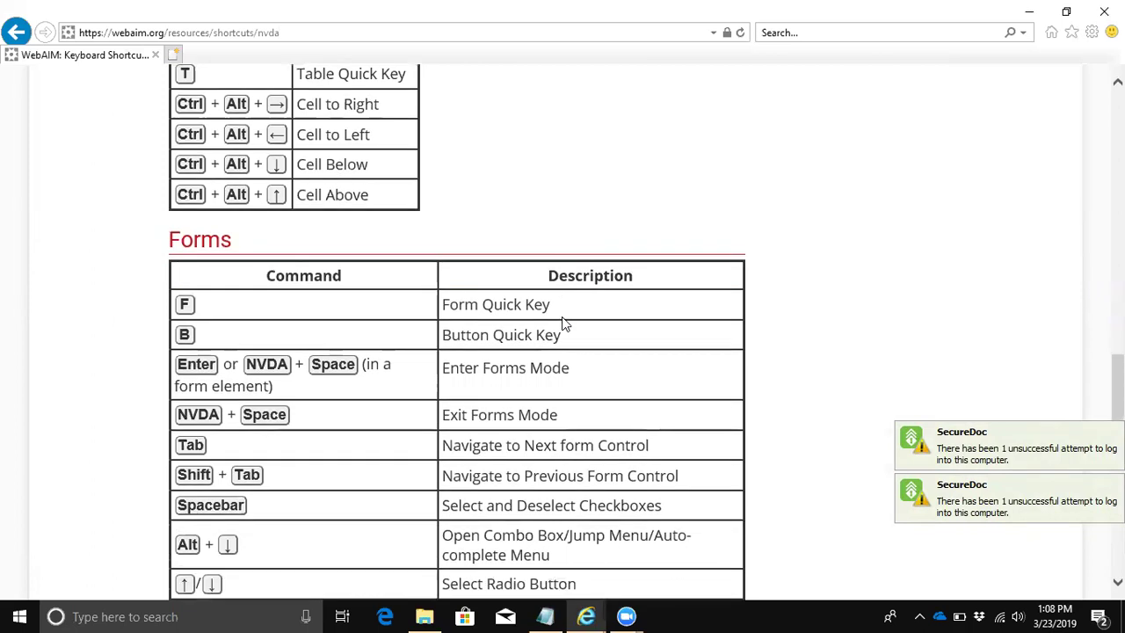
pyautogui.scroll(1, 565, 325)
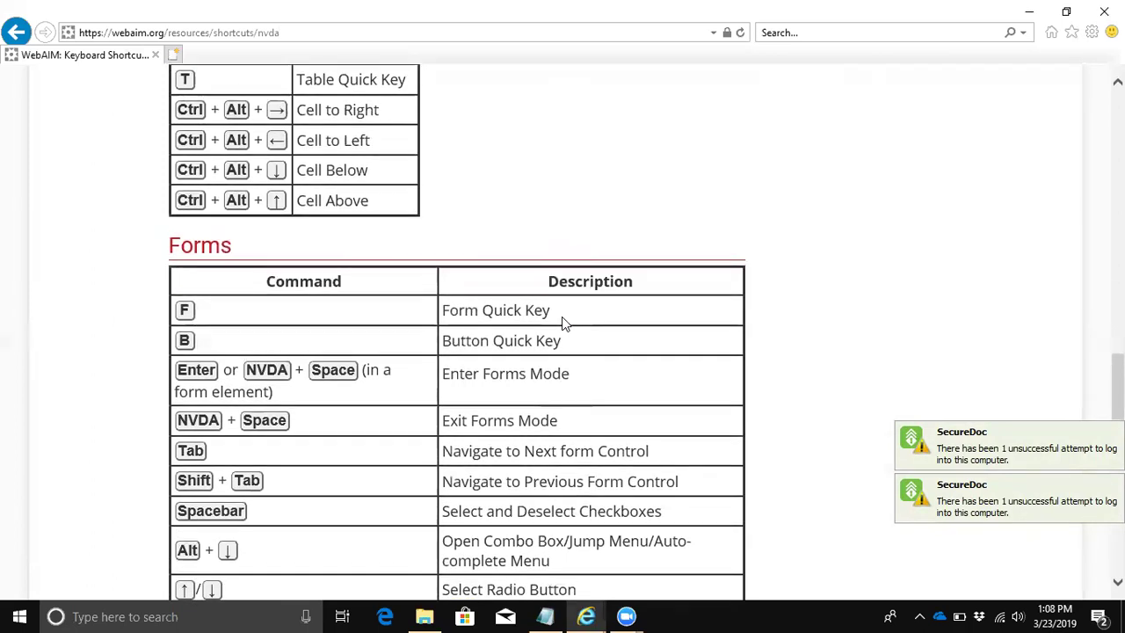
pyautogui.scroll(-1, 565, 325)
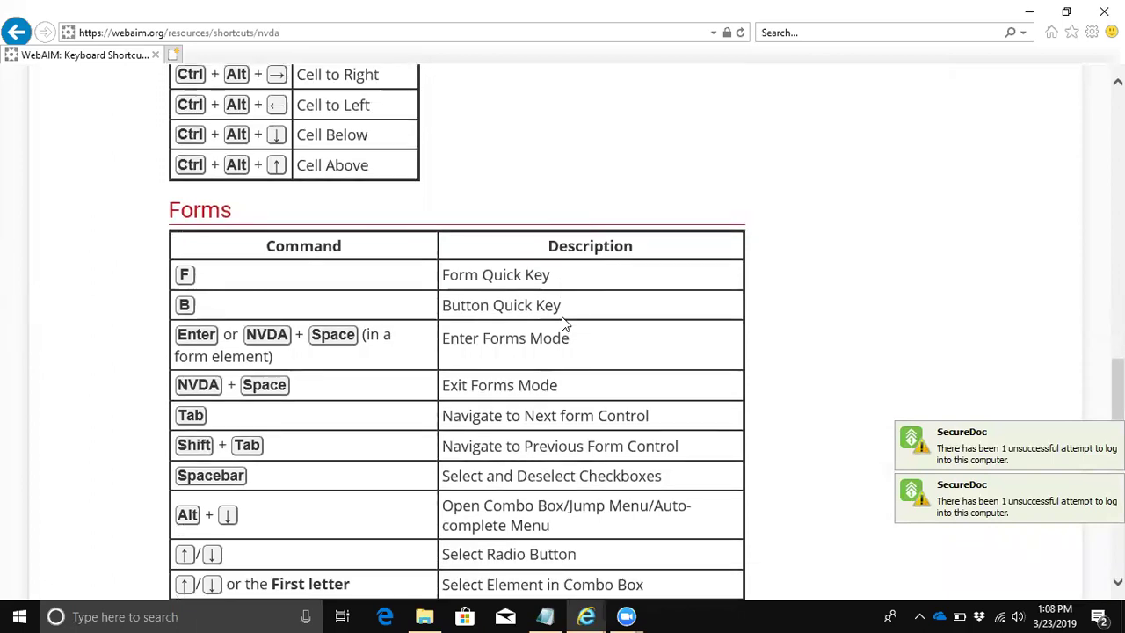
pyautogui.scroll(1, 565, 325)
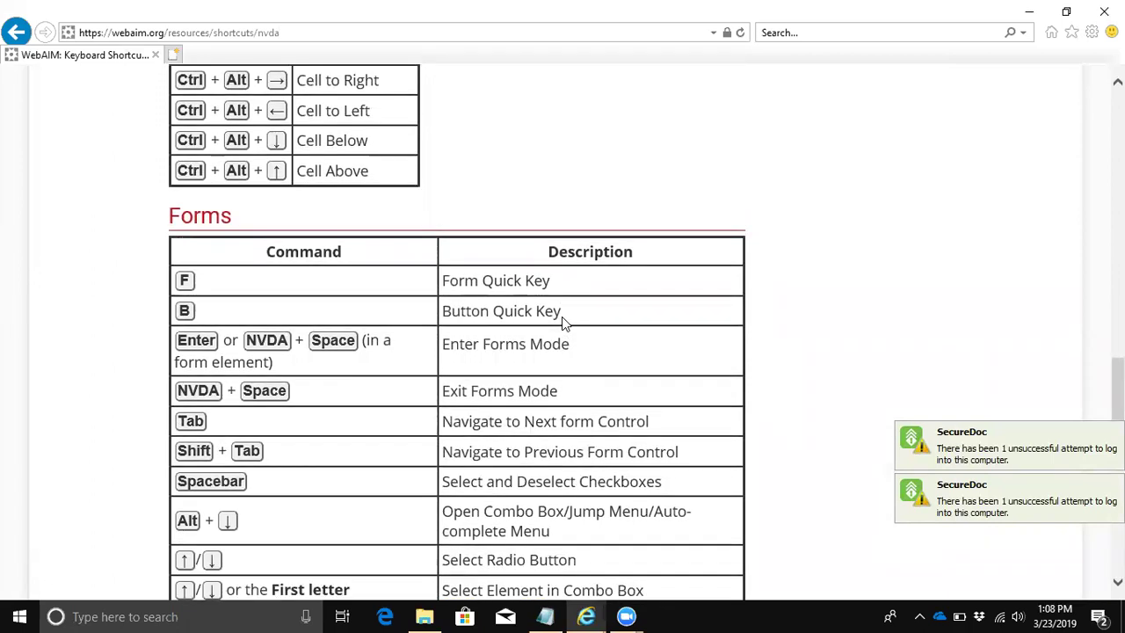
pyautogui.scroll(-1, 565, 324)
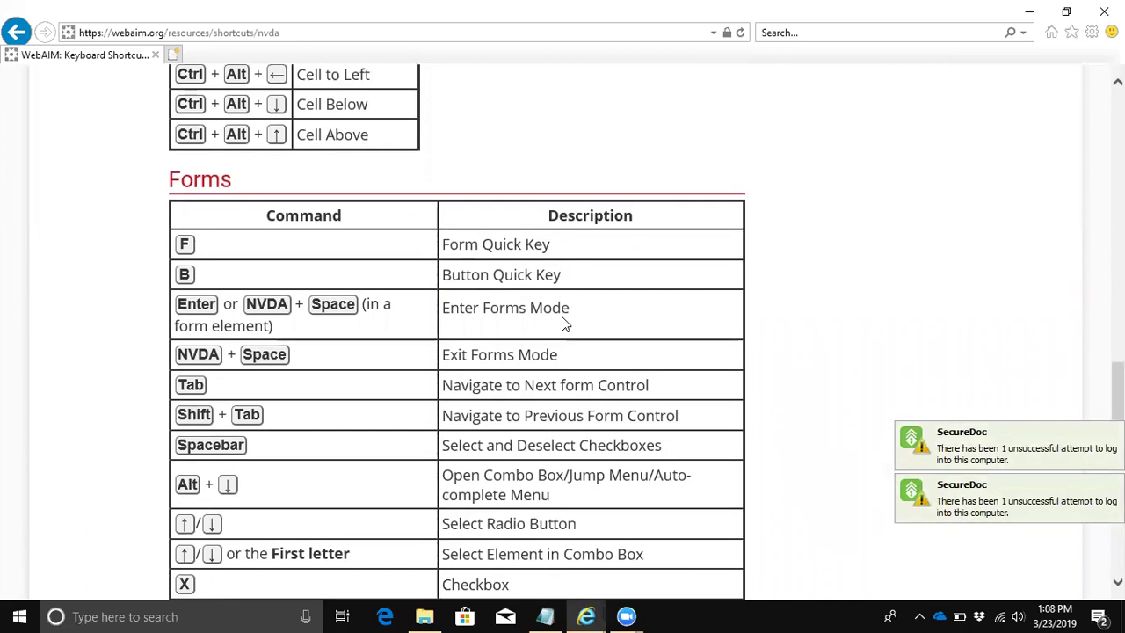
pyautogui.scroll(1, 565, 324)
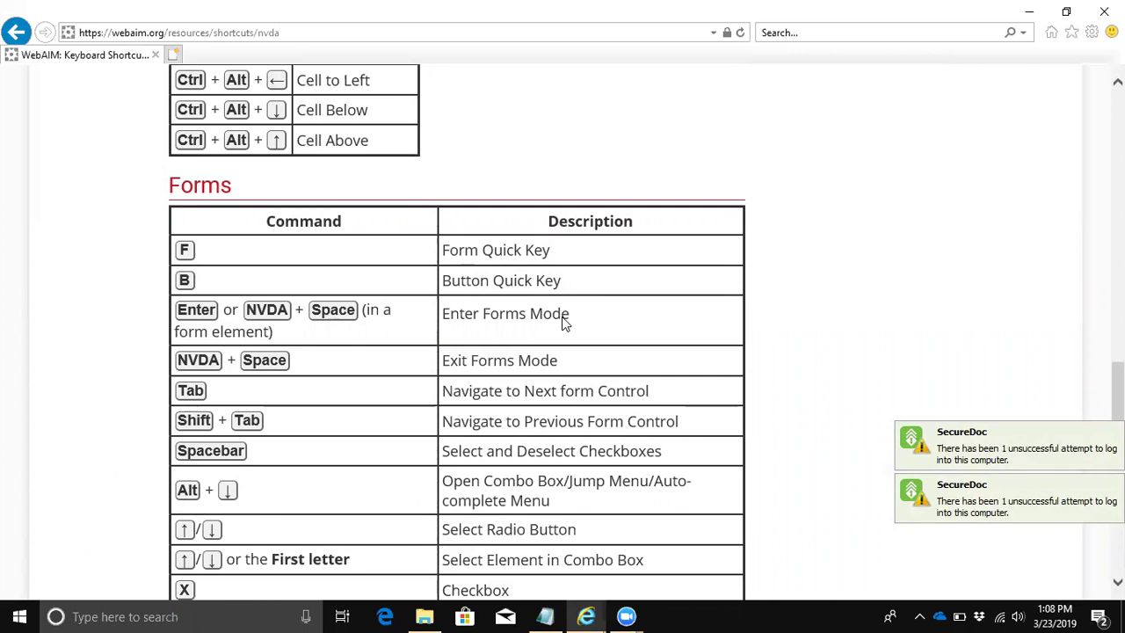
pyautogui.scroll(-1, 565, 325)
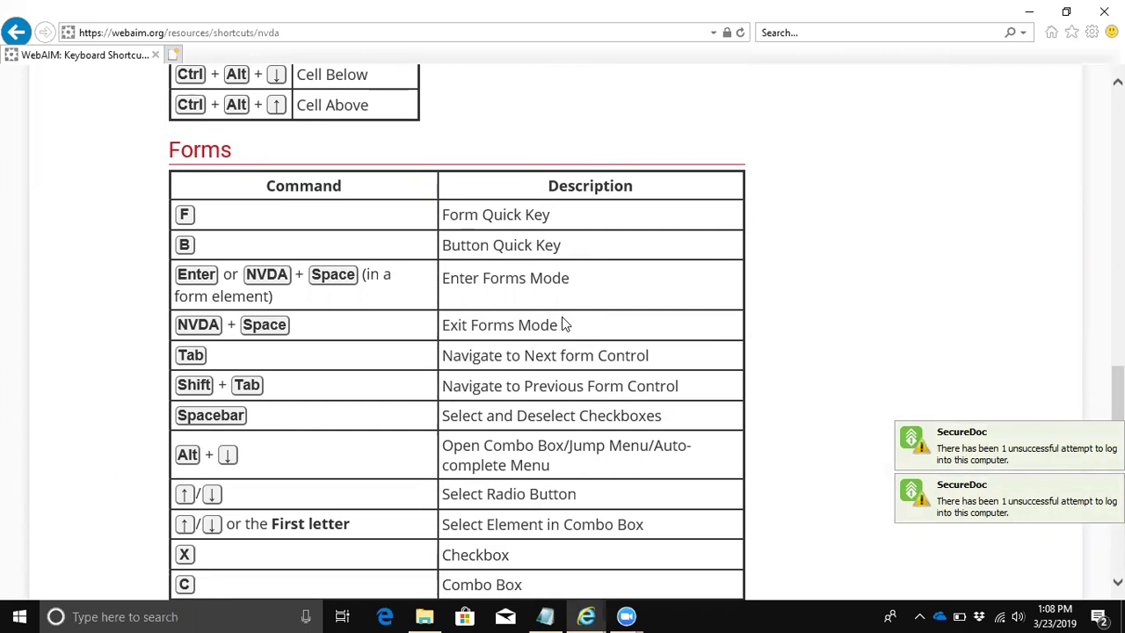
pyautogui.scroll(-1, 565, 325)
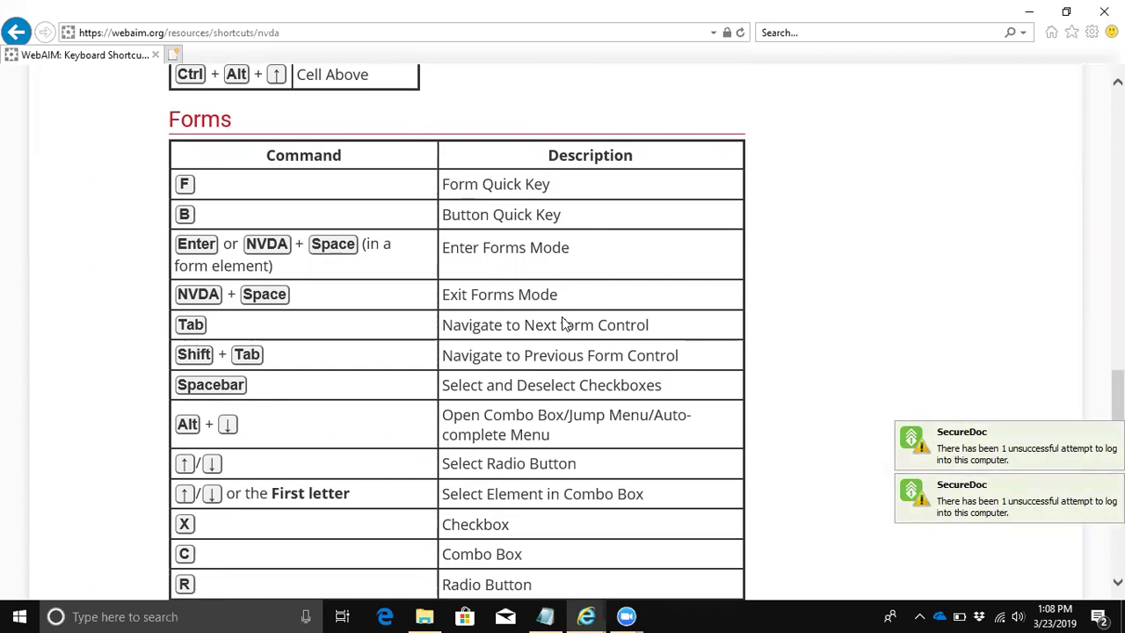
pyautogui.scroll(1, 565, 324)
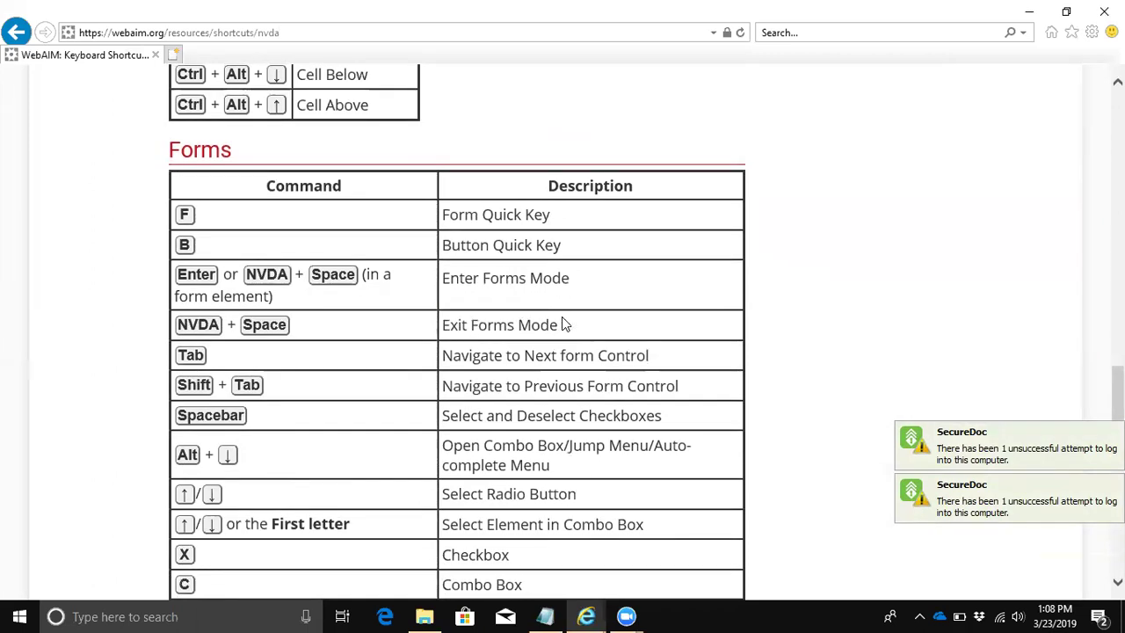
pyautogui.scroll(1, 565, 324)
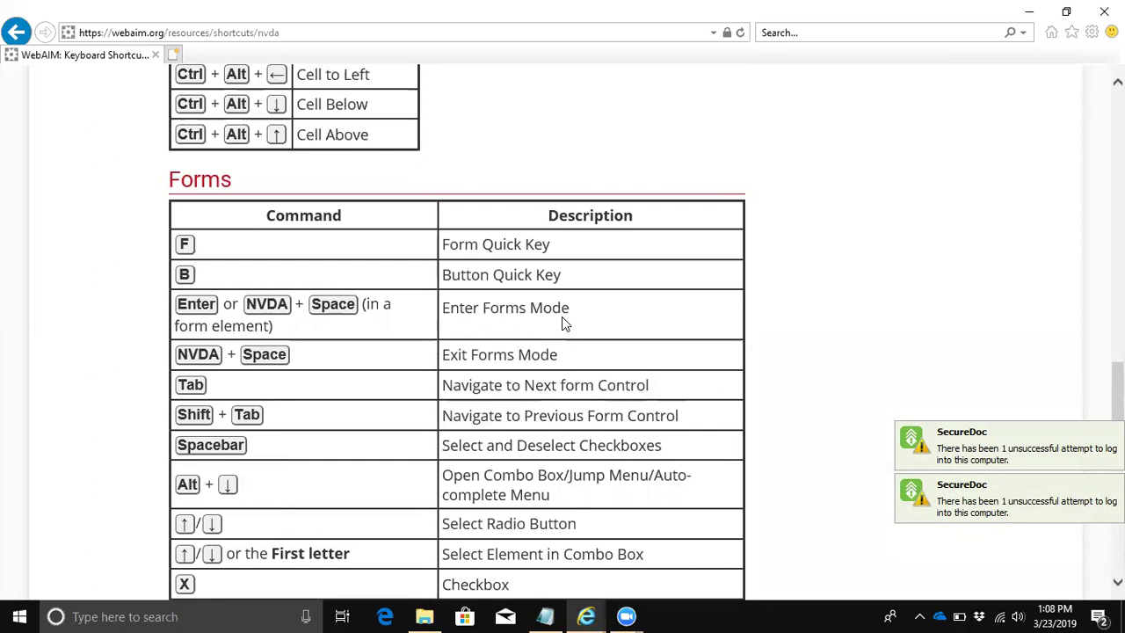
pyautogui.scroll(1, 565, 324)
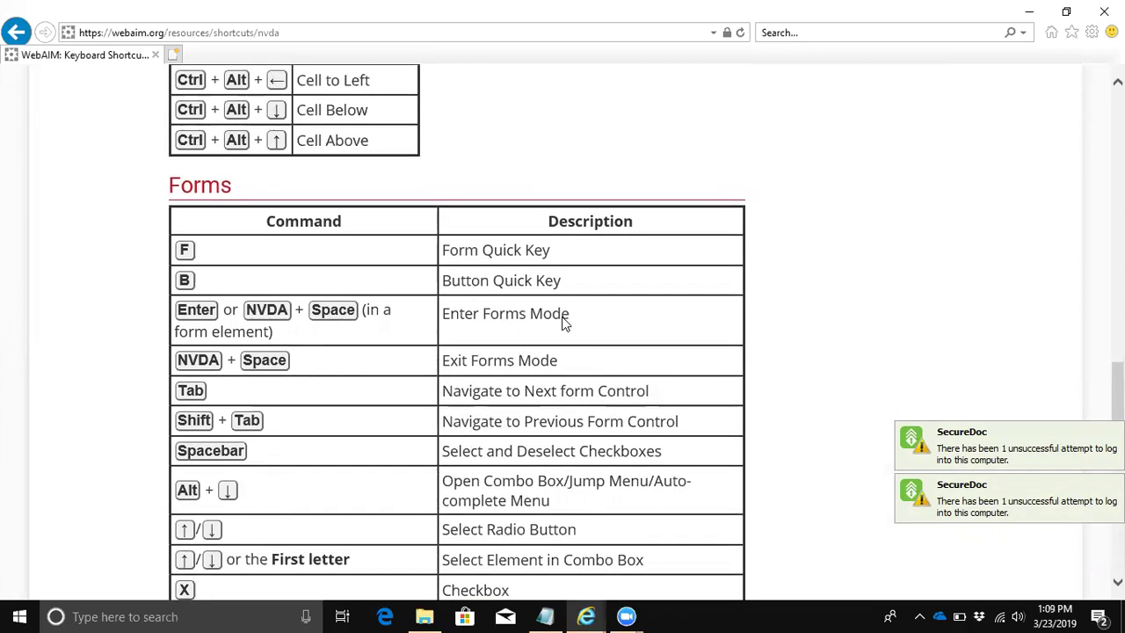
pyautogui.press('alt')
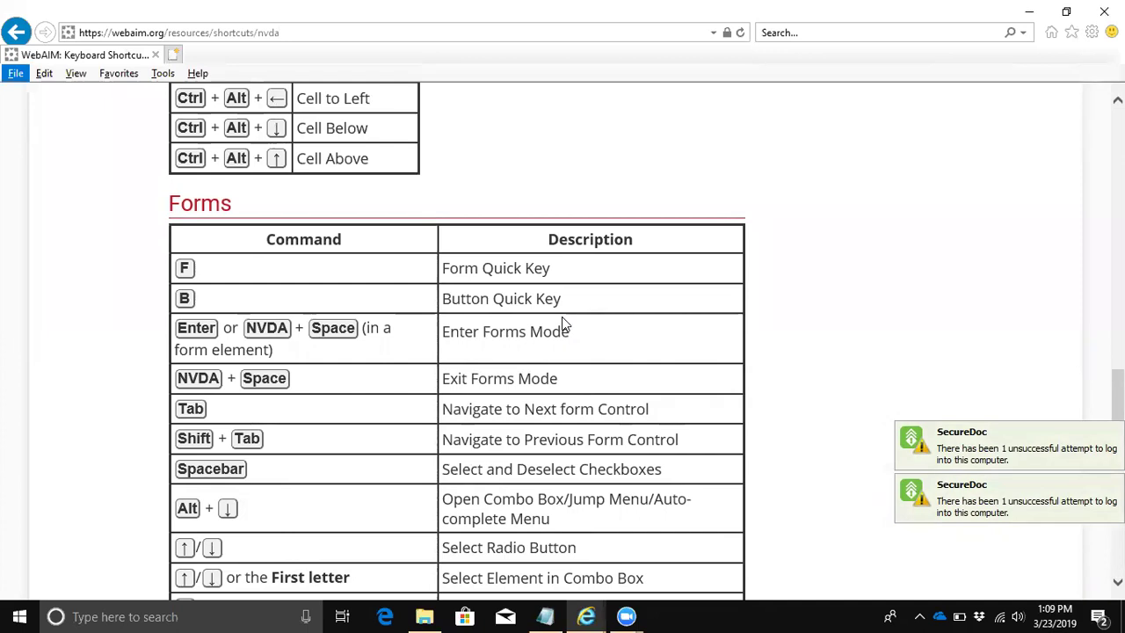
pyautogui.press('alt')
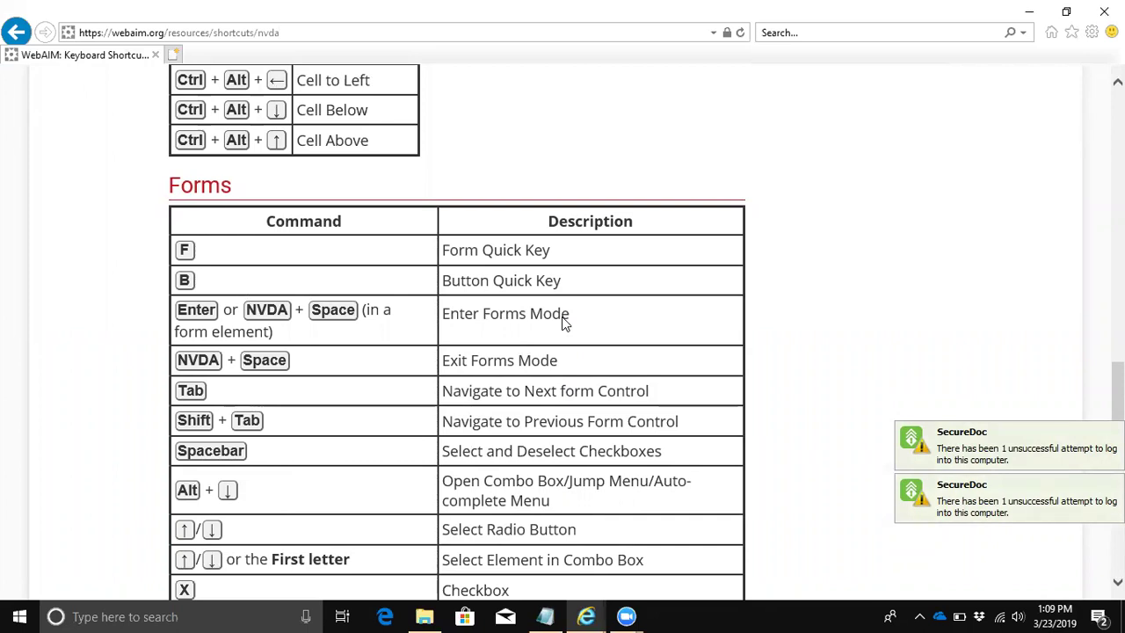
pyautogui.press('alt')
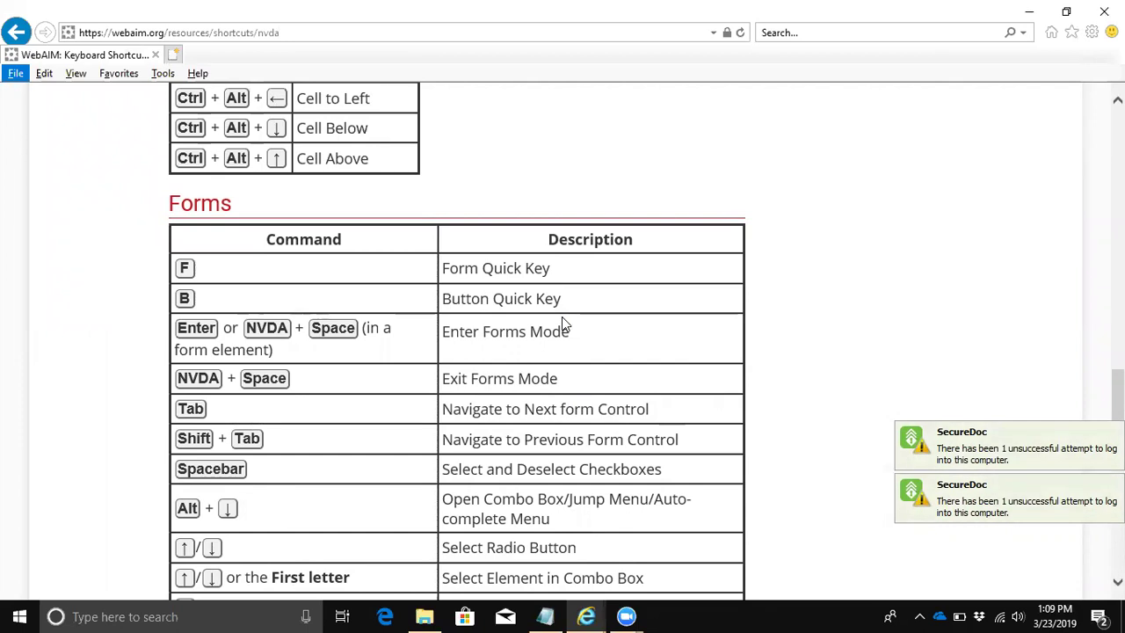
pyautogui.press('alt')
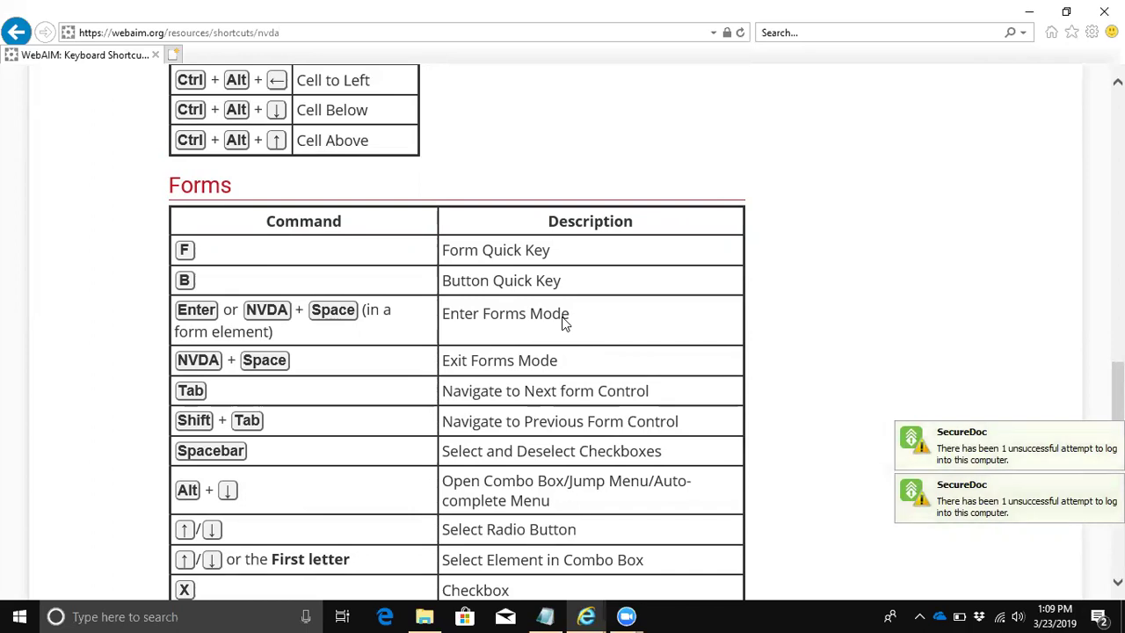
# Visit the footer's address field and WAVE button, then reload the NVDA shortcuts page
pyautogui.press('End')
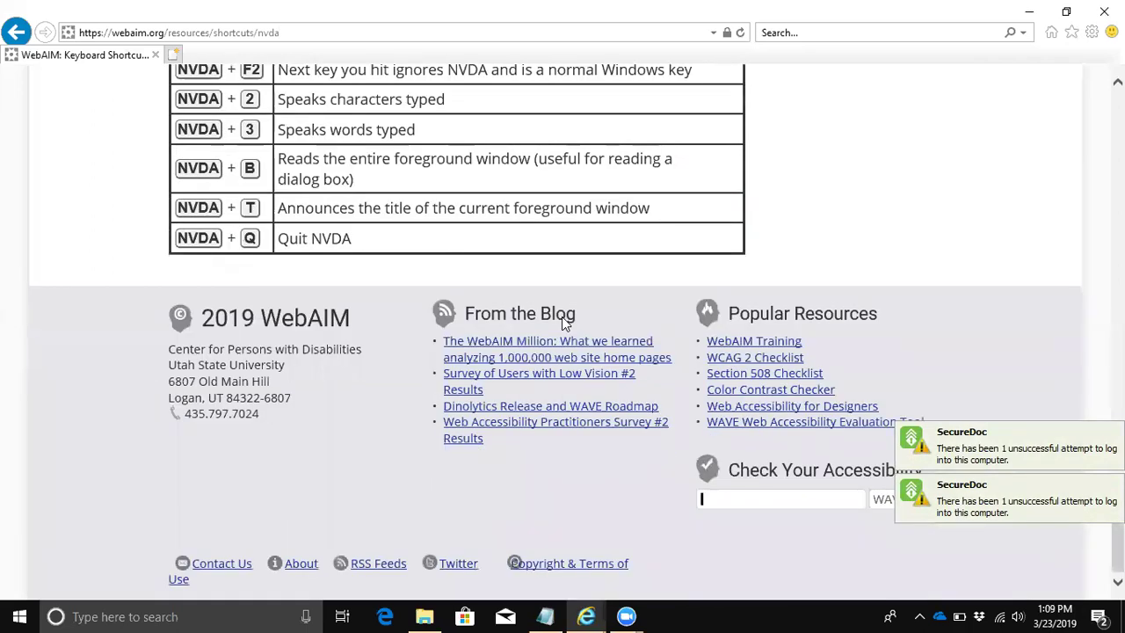
pyautogui.press('Tab')
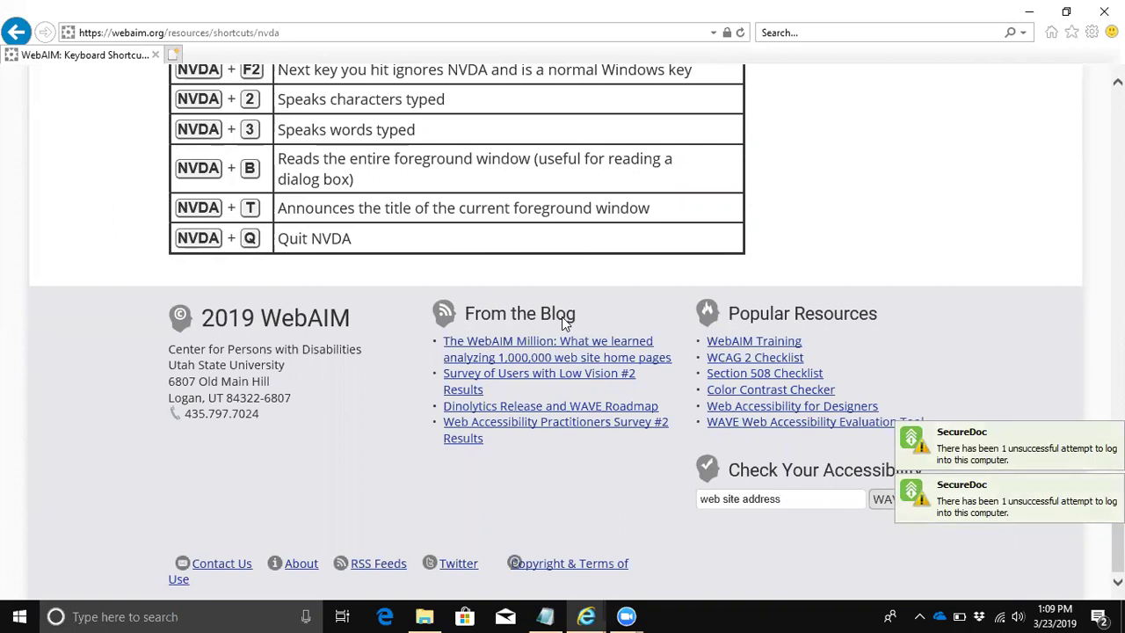
pyautogui.hotkey('shift', 'Tab')
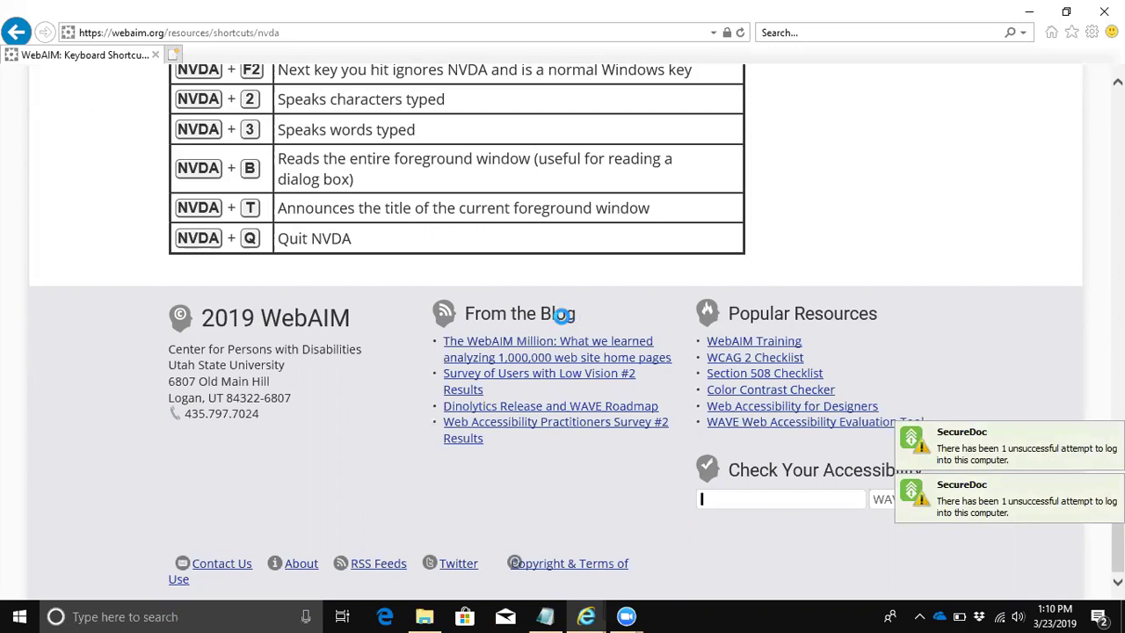
pyautogui.press('Return')
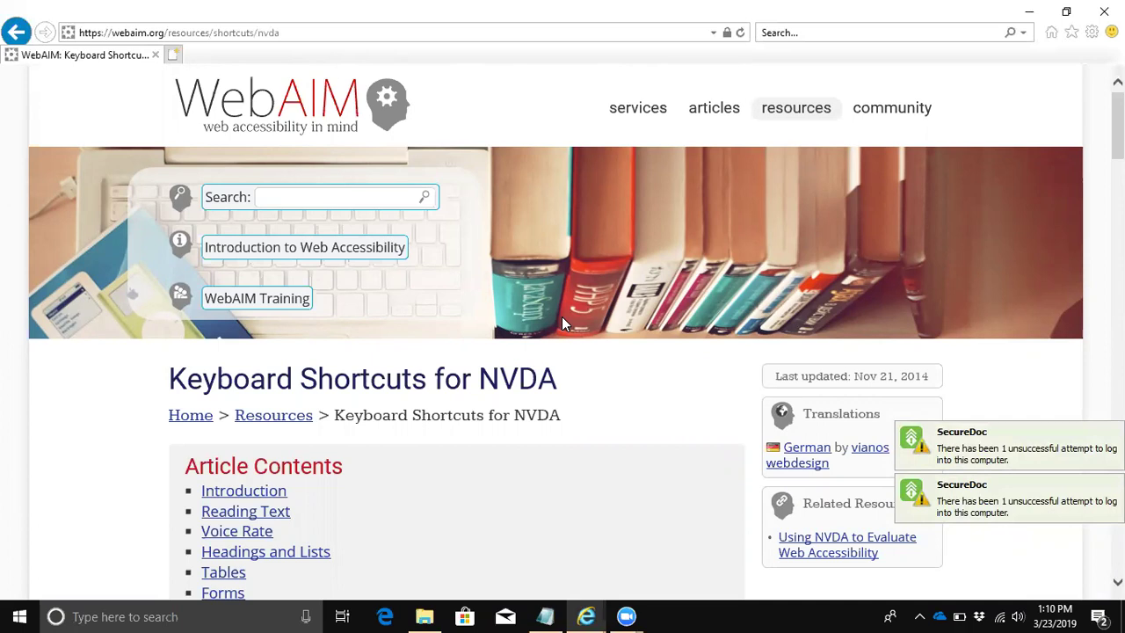
# Replace the address with 'blind' and accept the suggested blind.iowa.gov site
pyautogui.hotkey('alt', 'd')
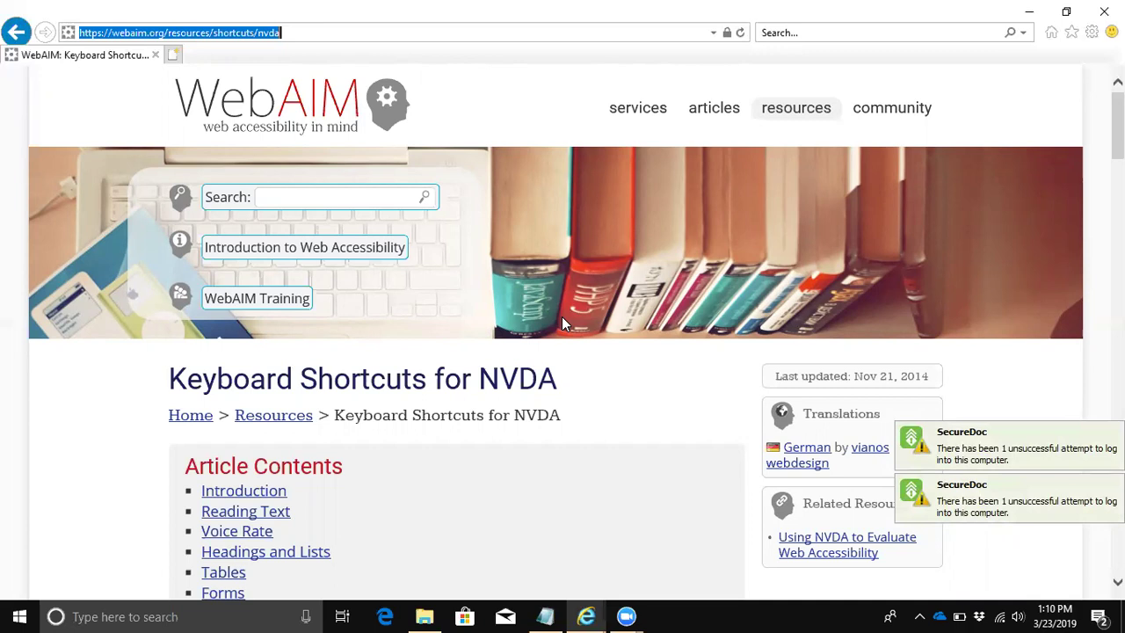
pyautogui.write('blind')
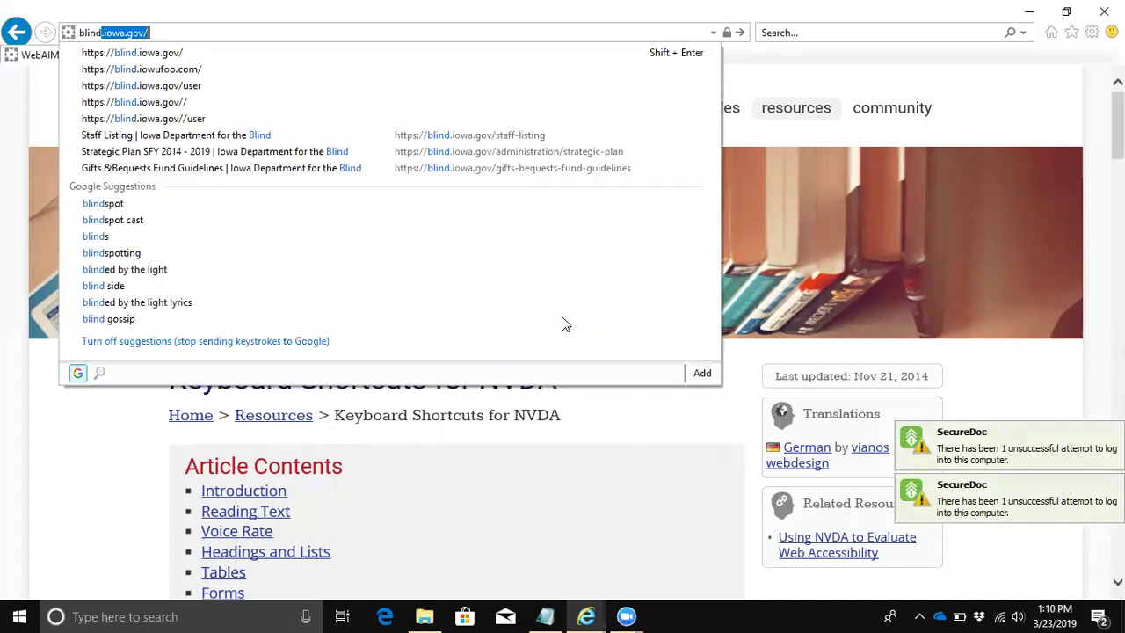
pyautogui.press('Return')
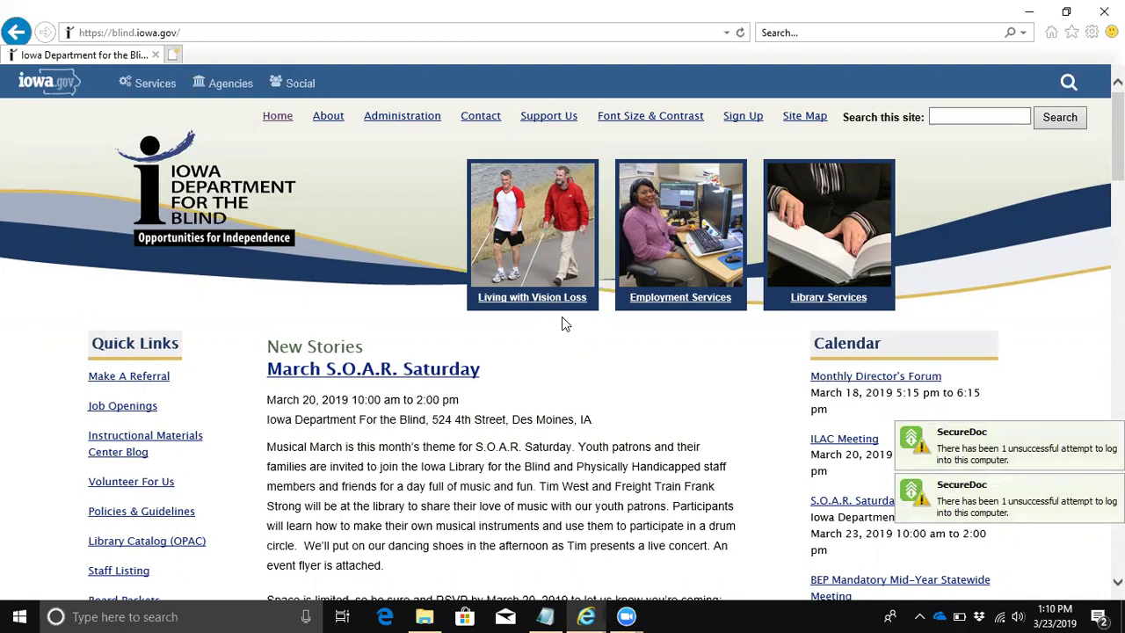
pyautogui.press('Tab')
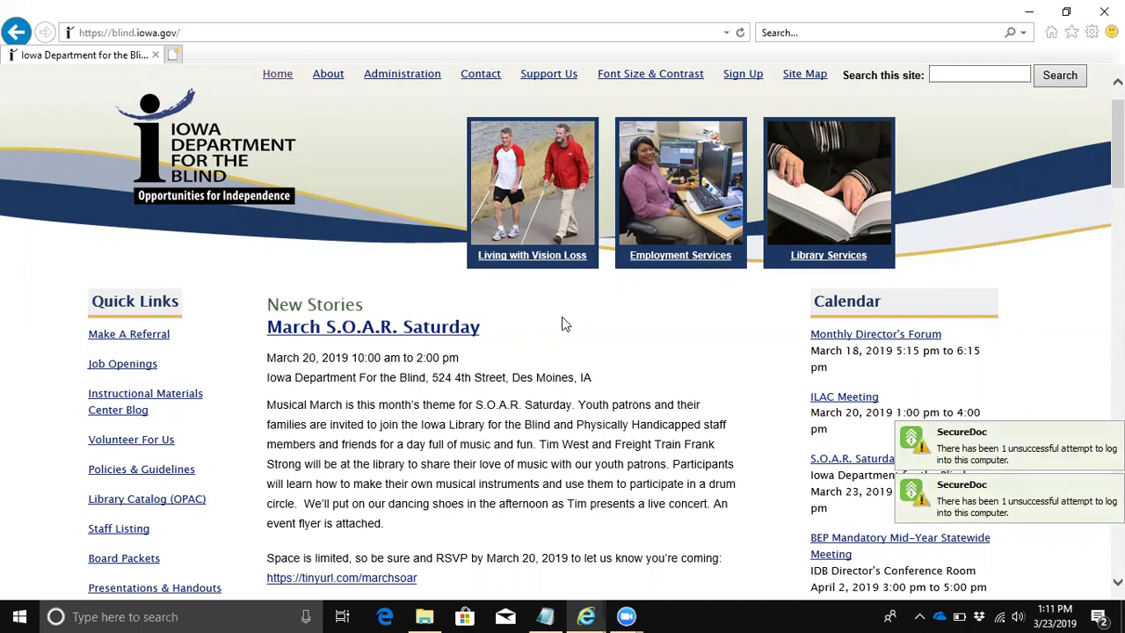
# Scroll down the blind.iowa.gov news stories and step through their Send to a friend links
pyautogui.scroll(-3, 565, 324)
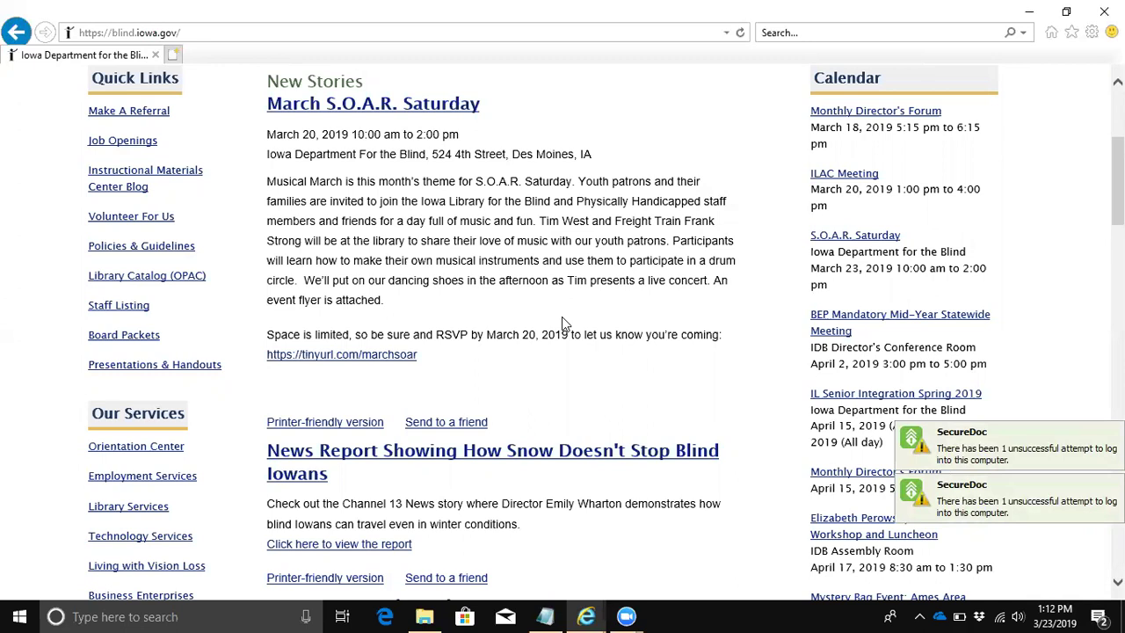
pyautogui.scroll(-4, 565, 323)
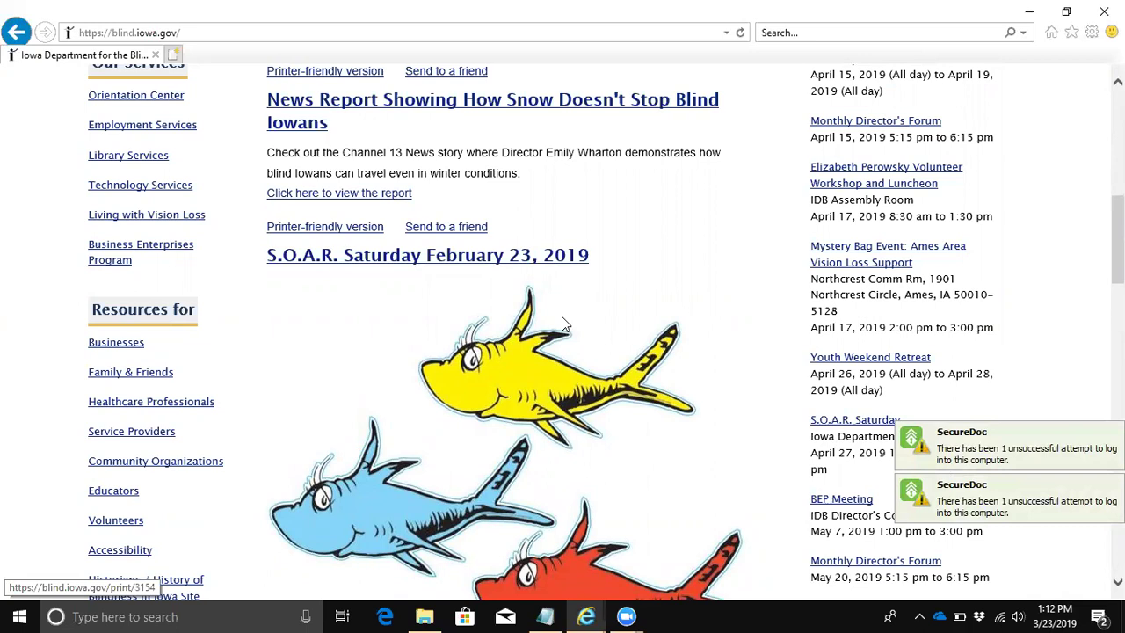
pyautogui.press('Tab')
pyautogui.press('Tab')
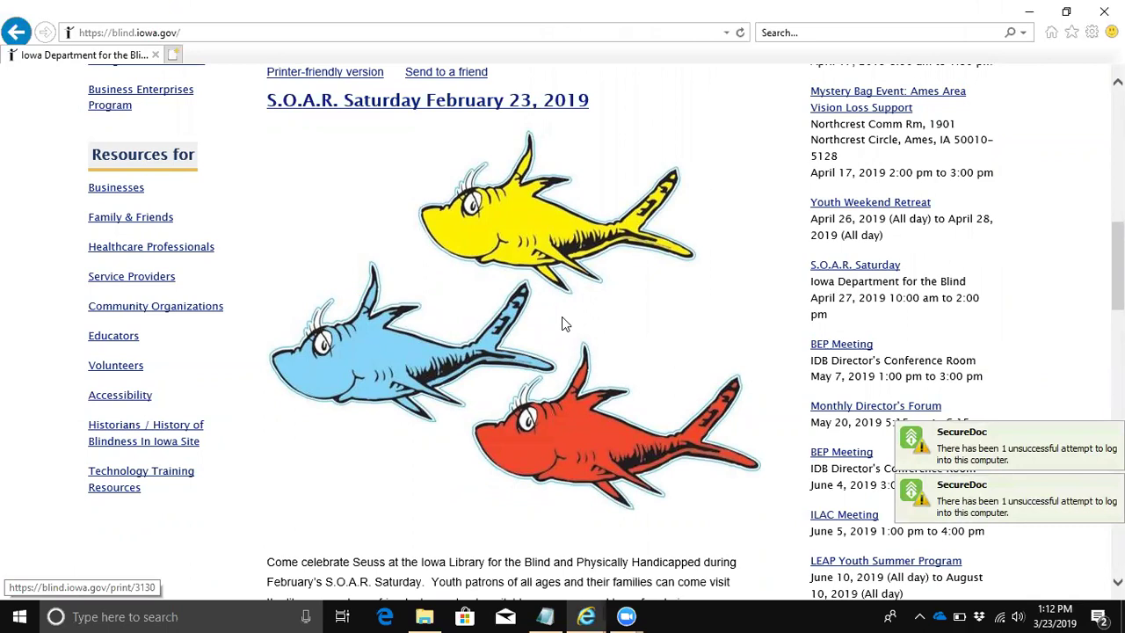
pyautogui.press('Tab')
pyautogui.press('Tab')
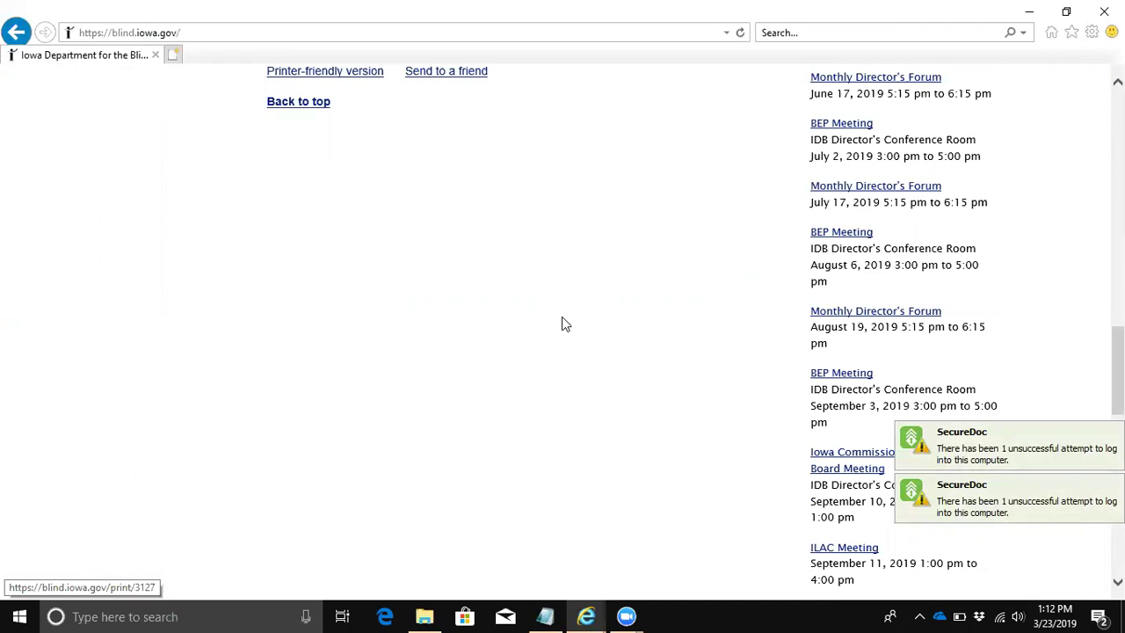
pyautogui.press('Tab')
# Return to the top of blind.iowa.gov, reaching the March S.O.A.R. Saturday lead story
pyautogui.press('Return')
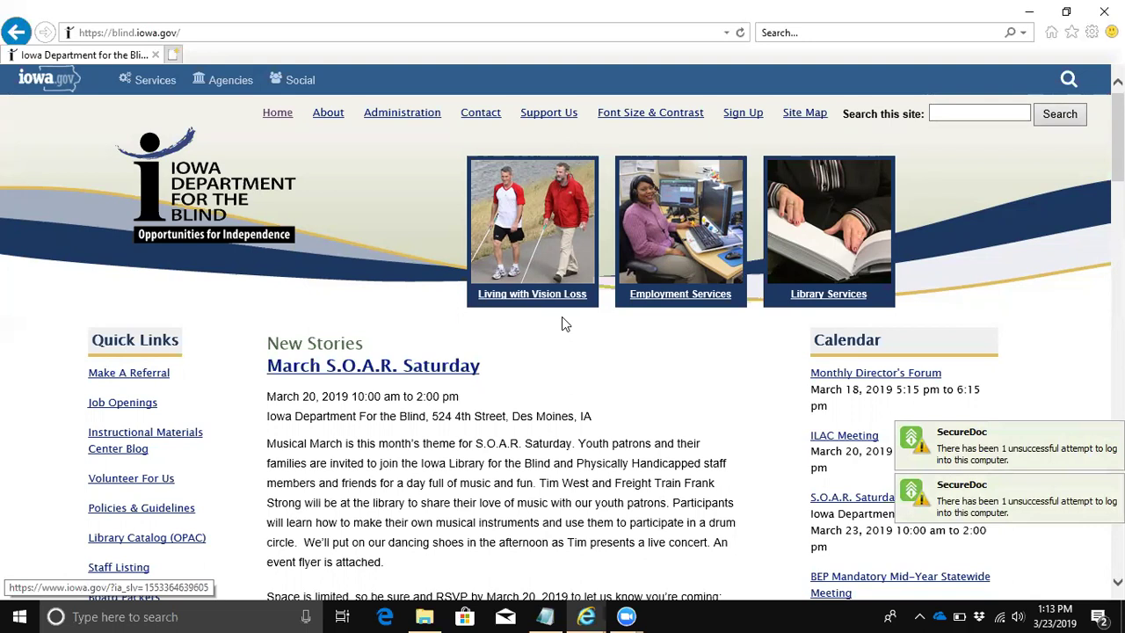
# Open NVDA's Elements List of links, move through it to the filter field, then close it
pyautogui.press('Insert+F7')
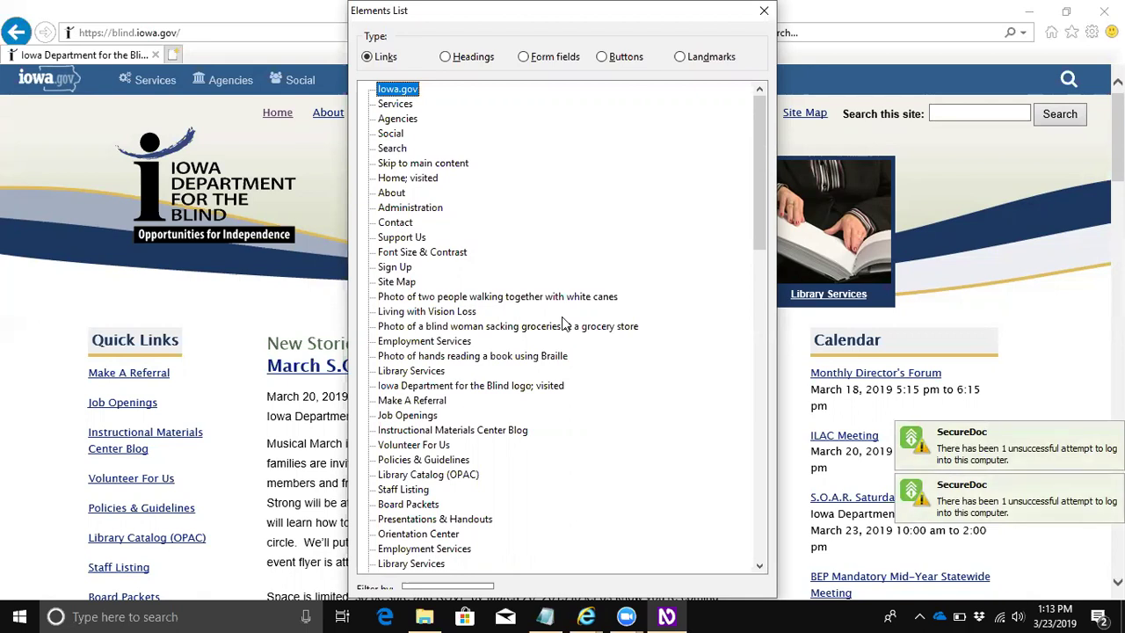
pyautogui.press('Down')
pyautogui.press('Down')
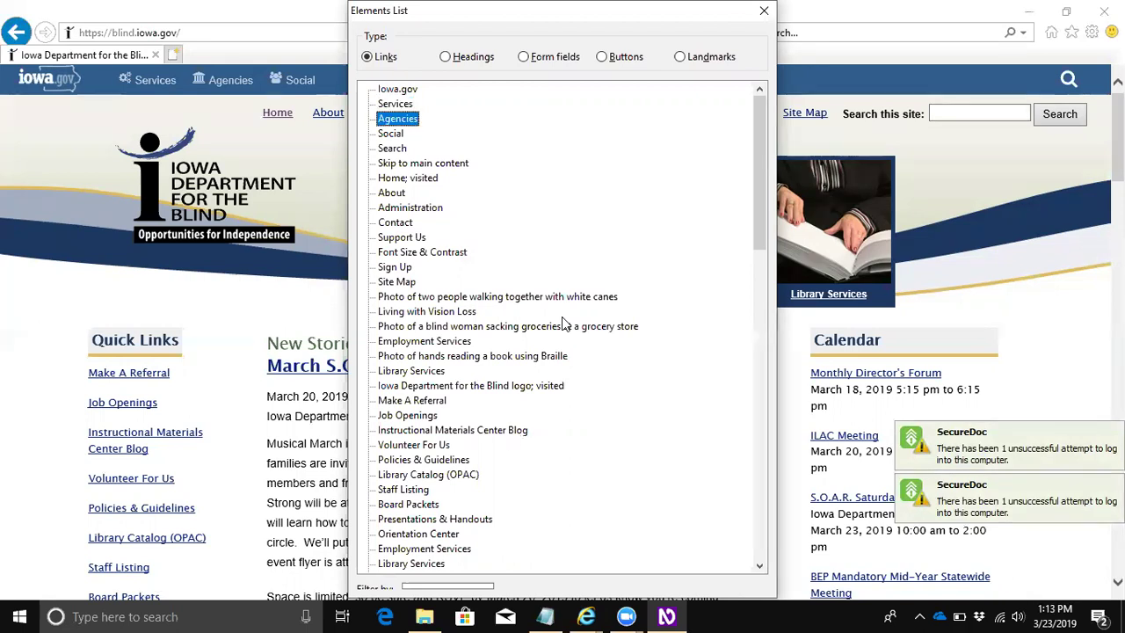
pyautogui.press('Tab')
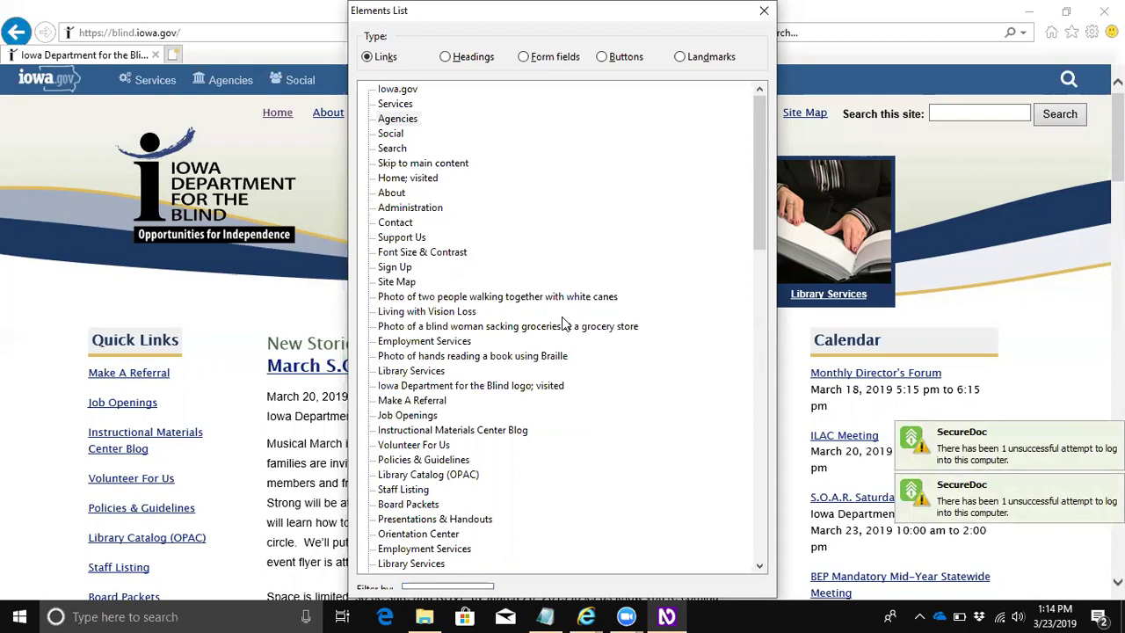
pyautogui.press('Escape')
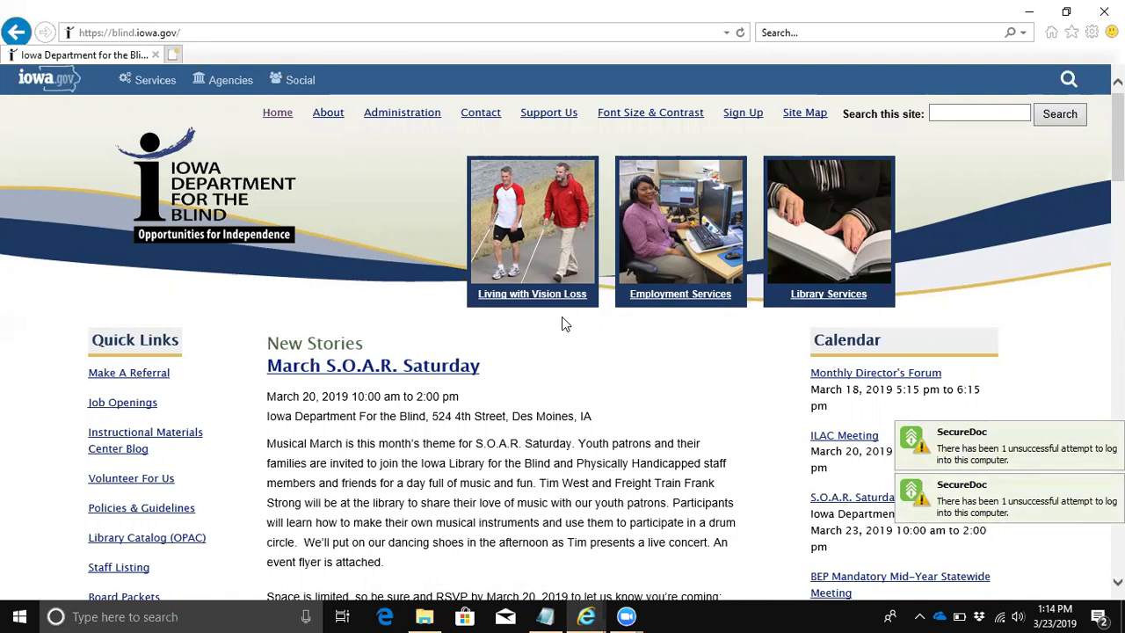
# Enter 'braille' in the Search this site box and run the search to show results
pyautogui.scroll(-1, 565, 324)
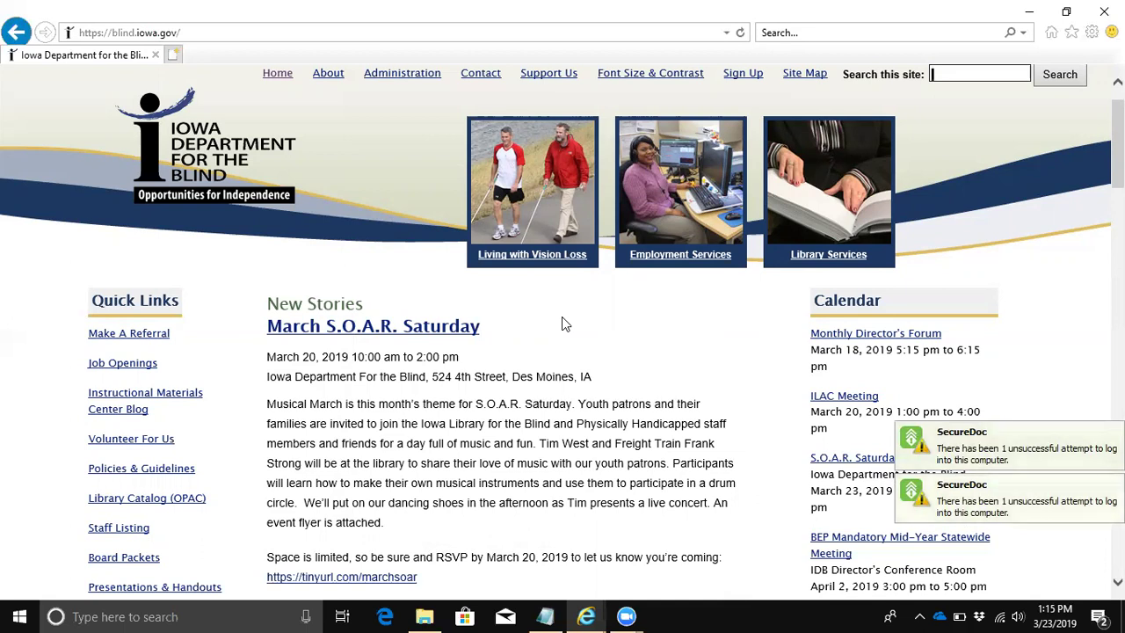
pyautogui.write('braille')
pyautogui.press('Return')
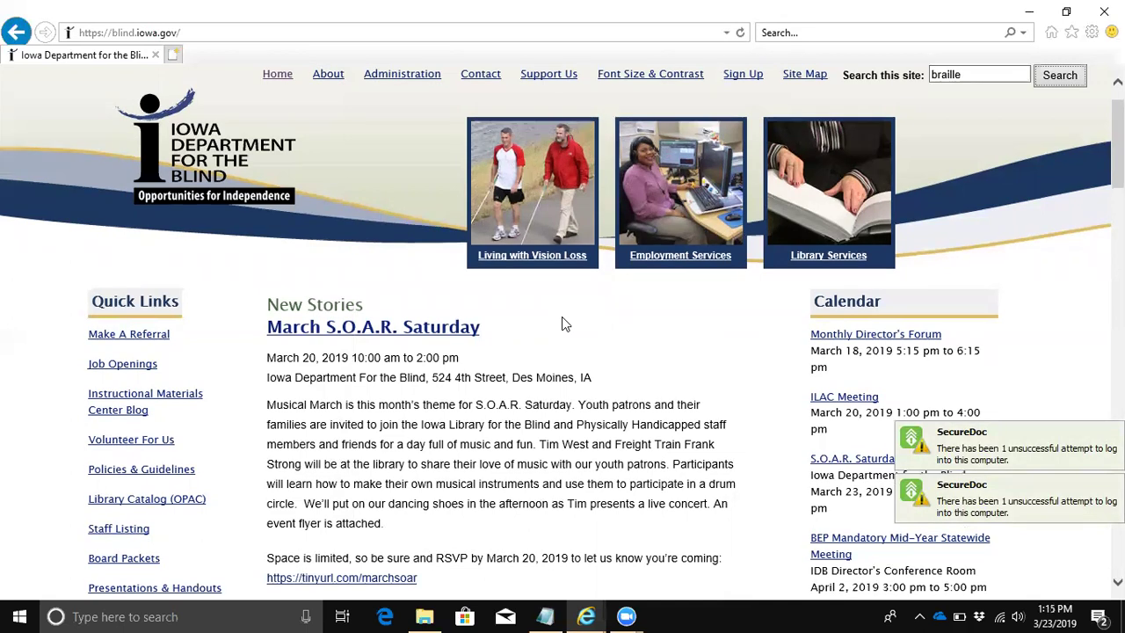
pyautogui.hotkey('shift', 'Tab')
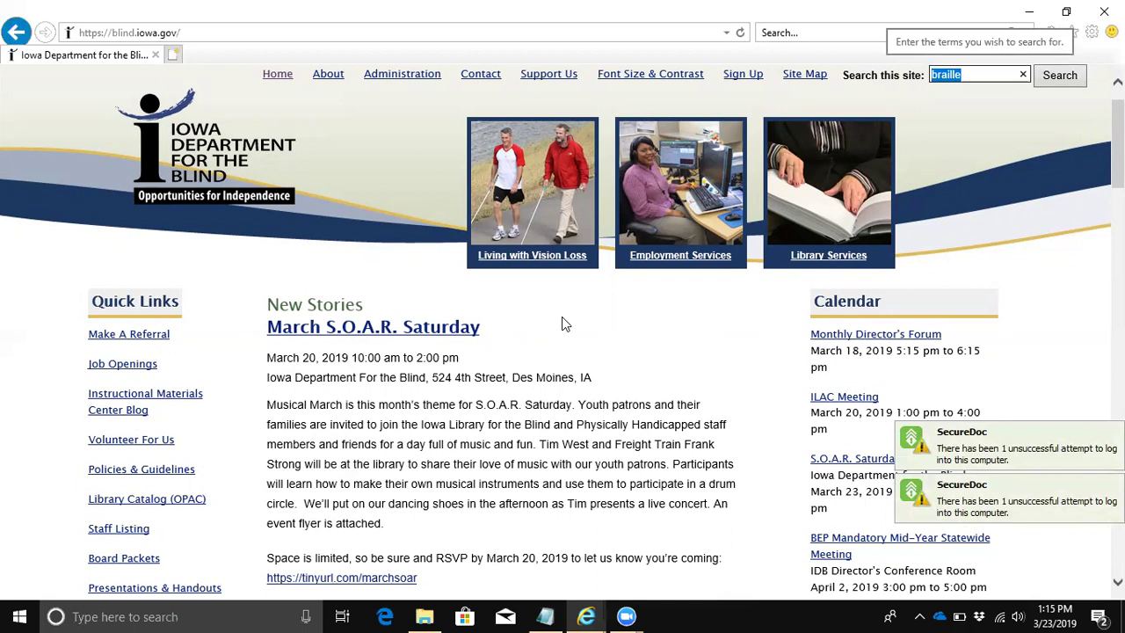
pyautogui.press('Tab')
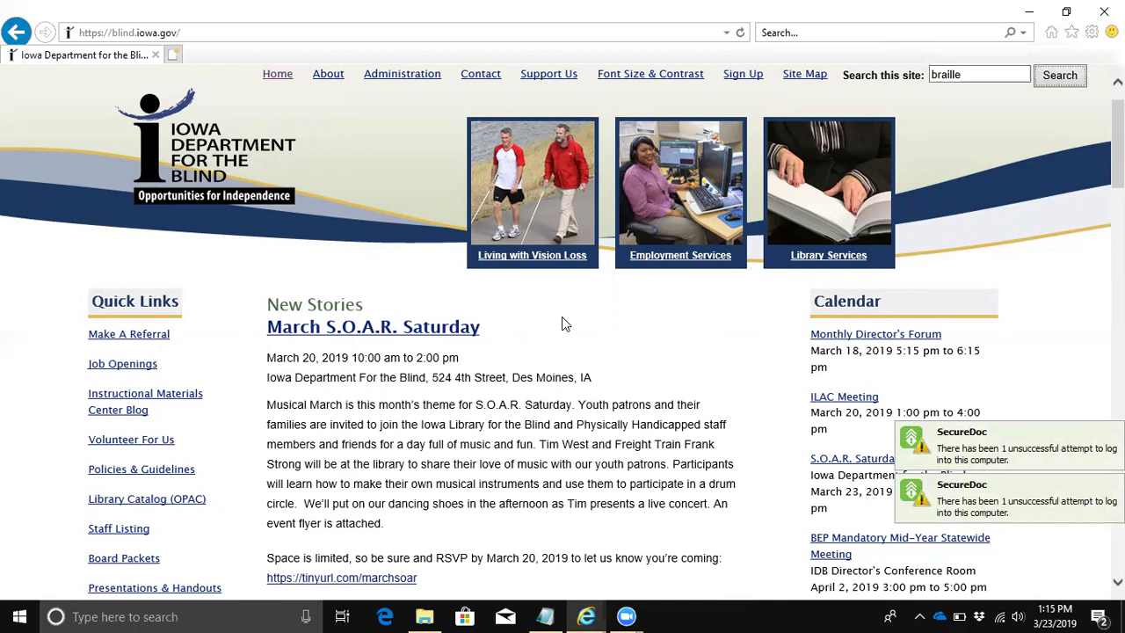
pyautogui.press('Tab')
pyautogui.press('Tab')
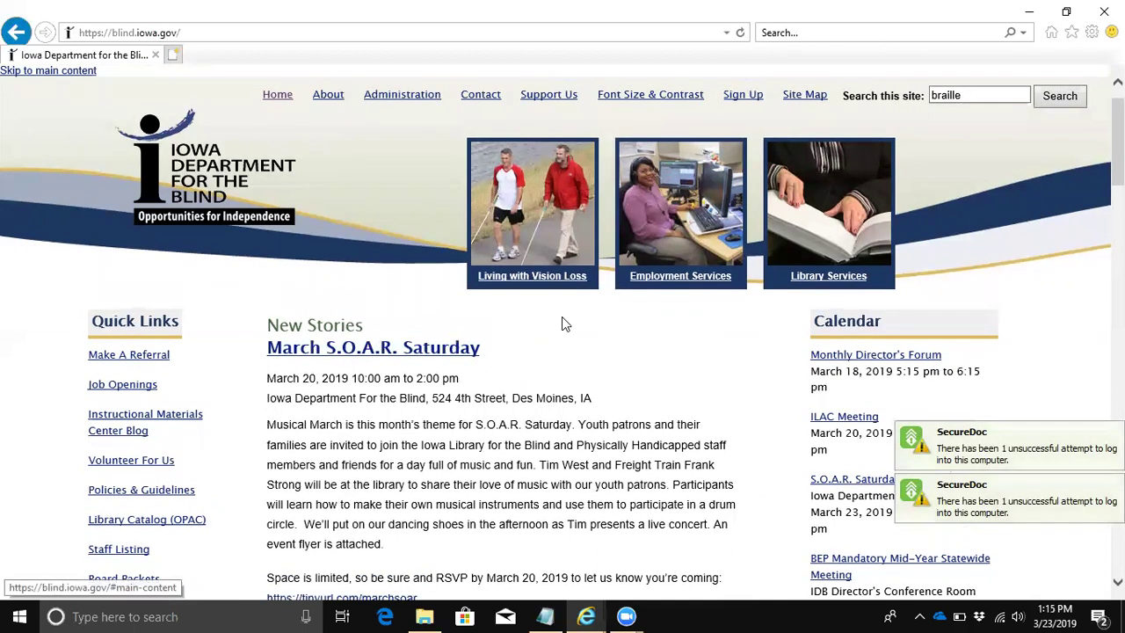
pyautogui.press('Tab')
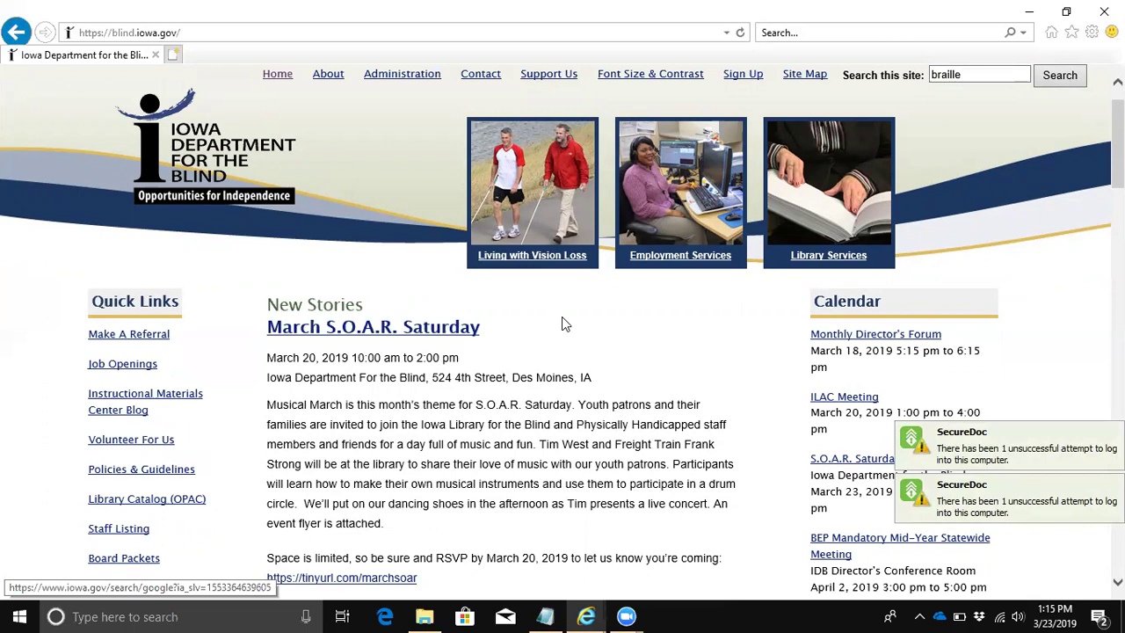
pyautogui.press('Return')
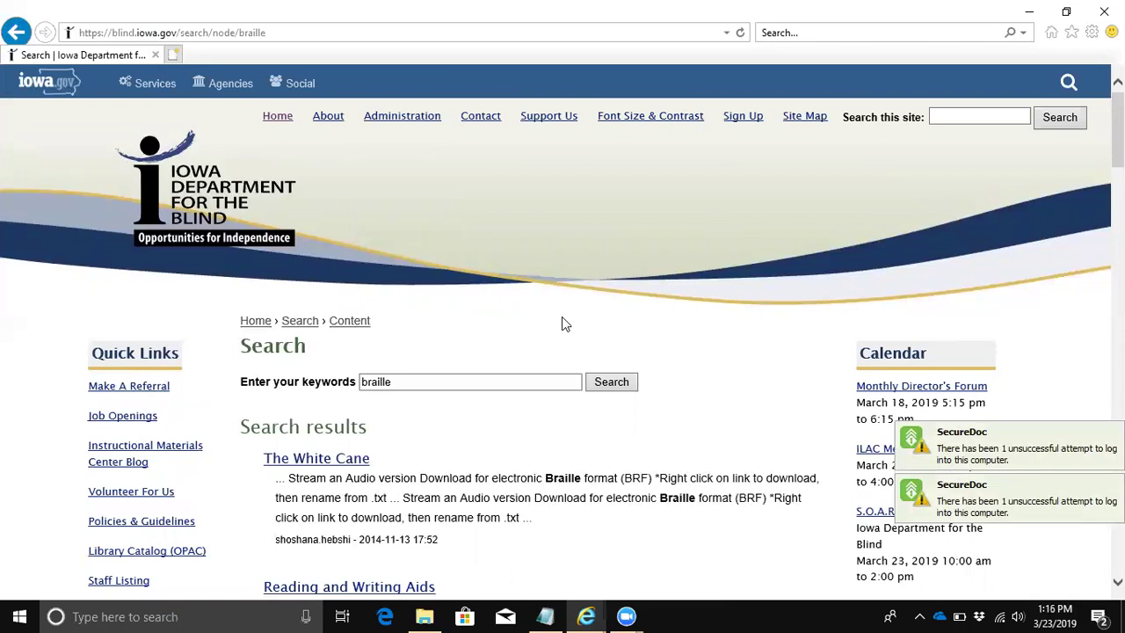
# Switch to Untitled - Notepad and start a new line below the NVDA note
pyautogui.hotkey('alt', 'Tab')
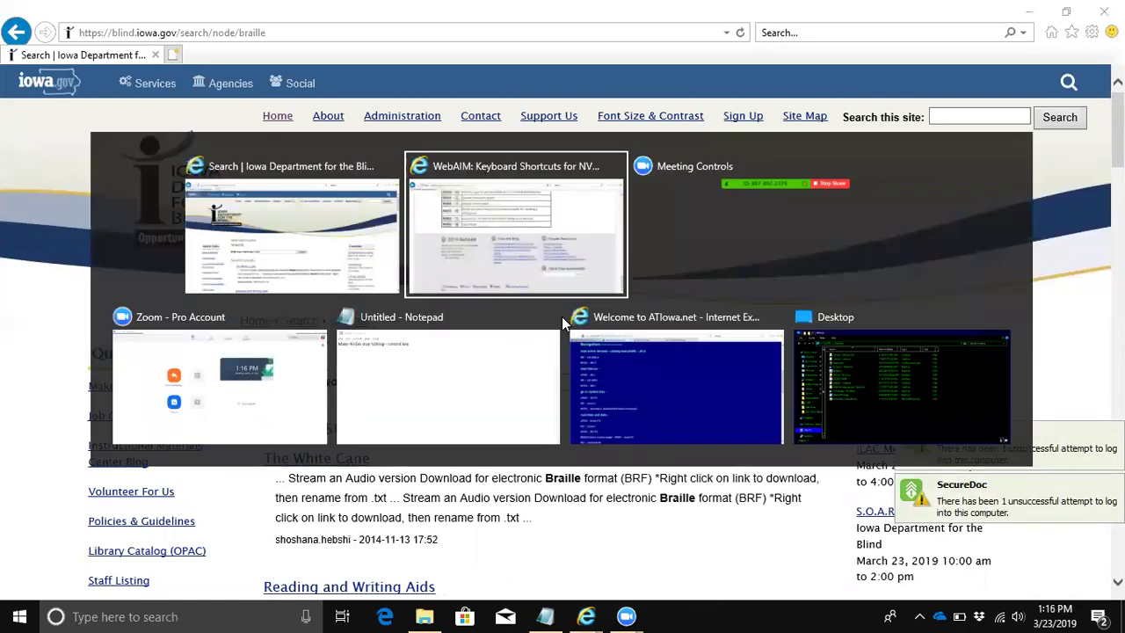
pyautogui.hotkey('alt', 'Tab')
pyautogui.hotkey('alt', 'Tab')
pyautogui.hotkey('alt', 'Tab')
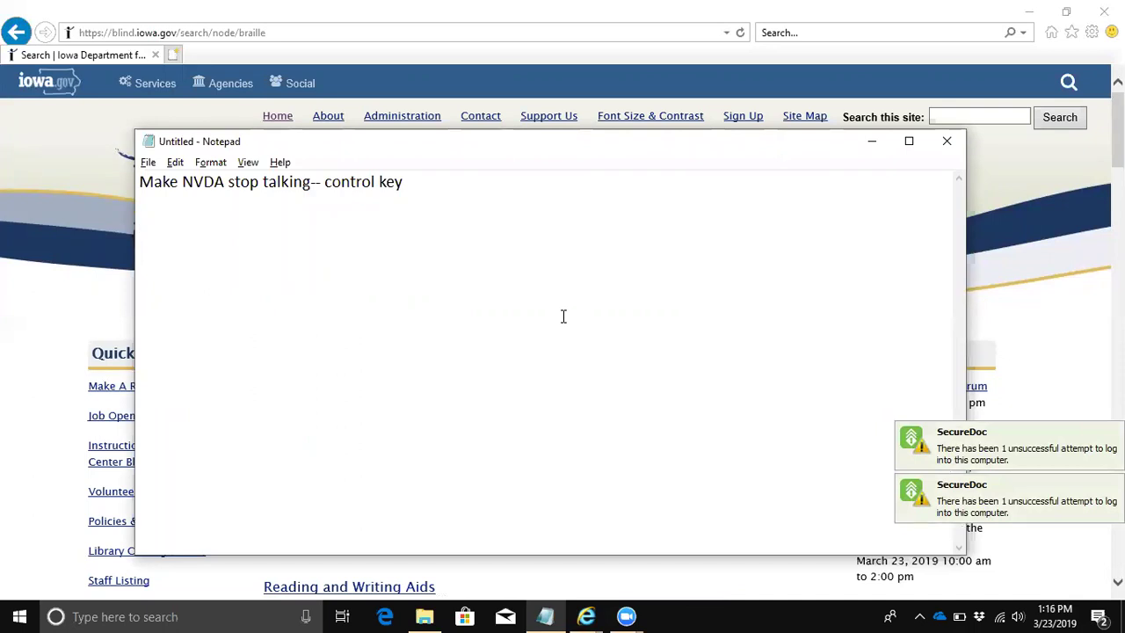
pyautogui.press('Return')
# Type 'use control' on the new line, then edit it back to 'use o'
pyautogui.write('use')
pyautogui.write('cont')
pyautogui.write('rol')
pyautogui.press('BackSpace')
pyautogui.press('BackSpace')
pyautogui.press('BackSpace')
pyautogui.press('BackSpace')
pyautogui.write('r')
pyautogui.press('BackSpace')
pyautogui.press('BackSpace')
pyautogui.press('BackSpace')
pyautogui.press('BackSpace')
pyautogui.press('Left')
pyautogui.press('Left')
pyautogui.press('Delete')
# Select the partial 'use o' line and delete it, leaving only the NVDA note
pyautogui.press('Home')
pyautogui.hotkey('shift', 'End')
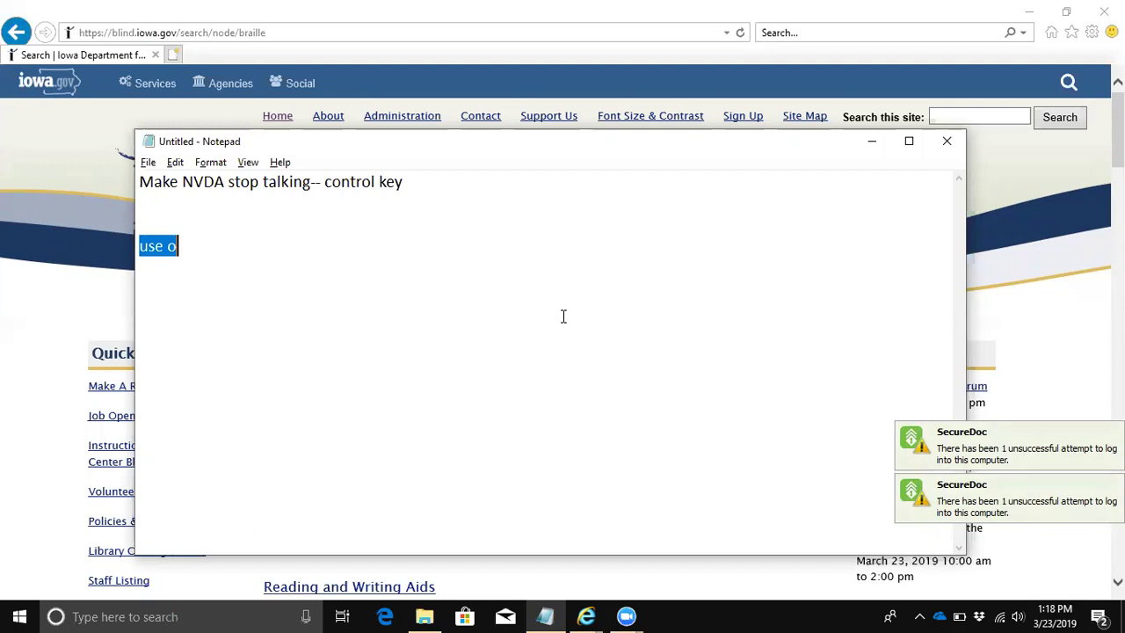
pyautogui.press('BackSpace')
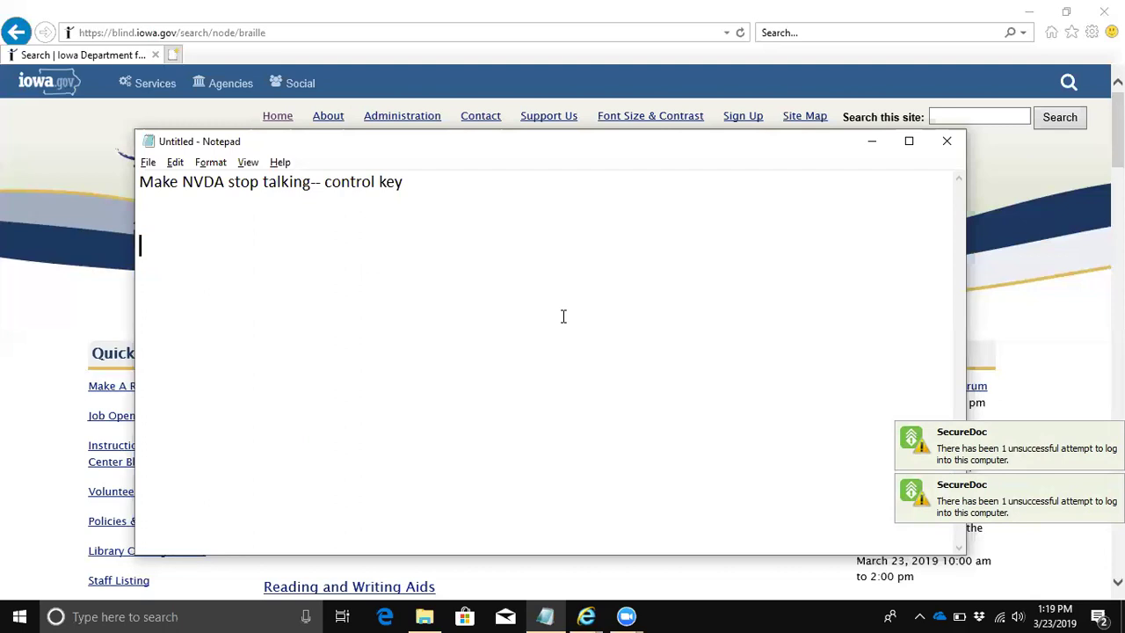
# Type 'control+X', cut that line, then retype 'control+X' beneath the NVDA note
pyautogui.write('control+X')
pyautogui.press('Home')
pyautogui.hotkey('shift', 'End')
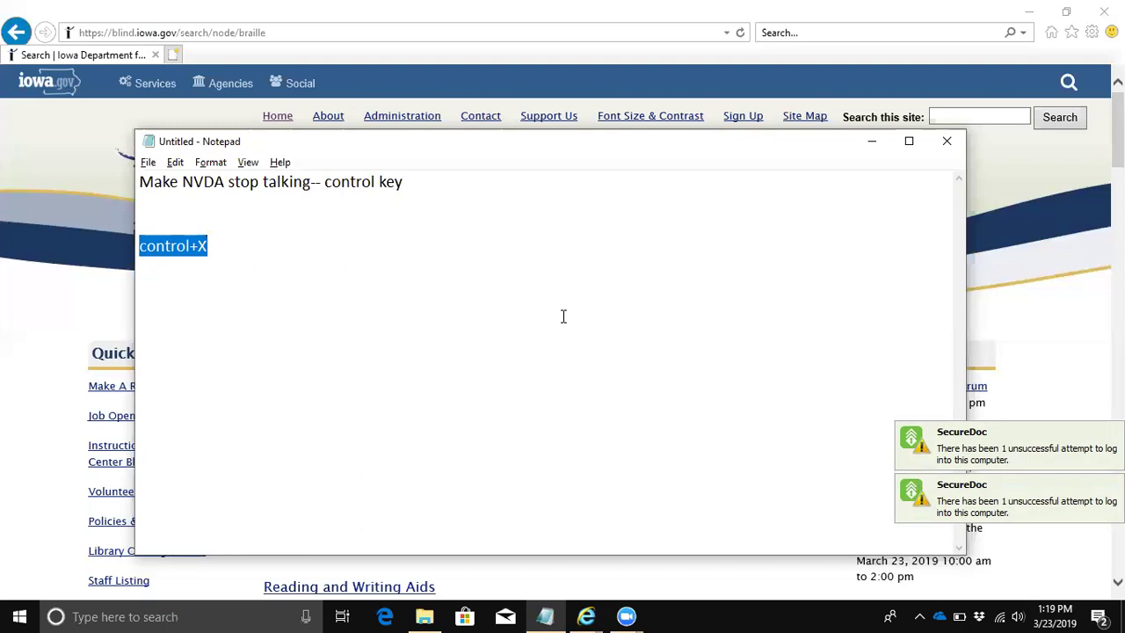
pyautogui.hotkey('ctrl', 'x')
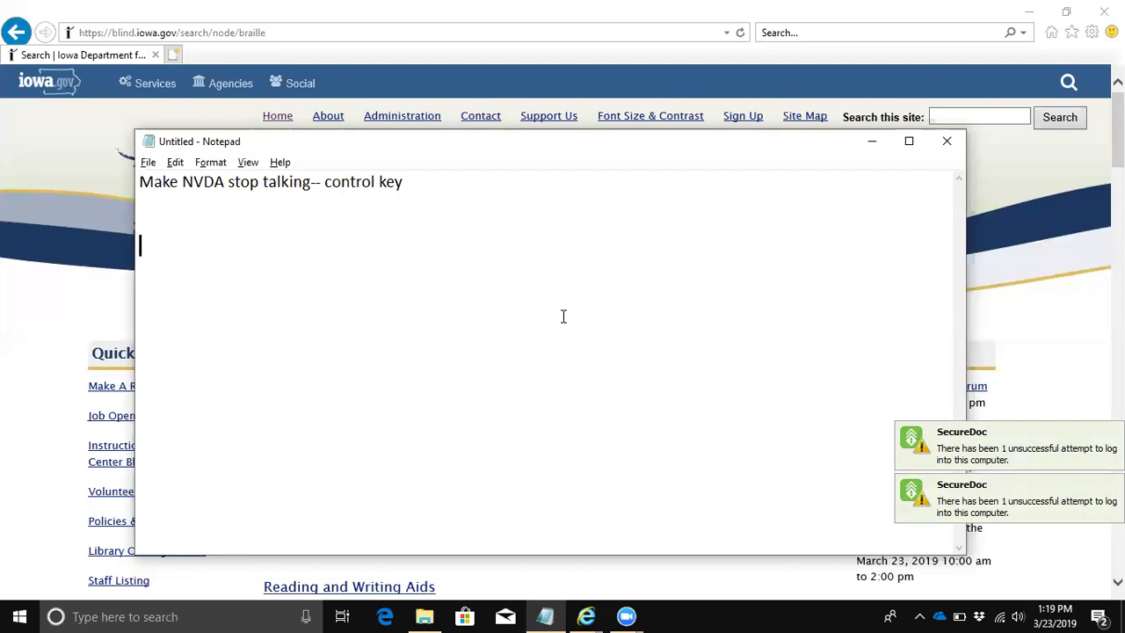
pyautogui.write('control+X')
pyautogui.press('Up')
pyautogui.press('Down')
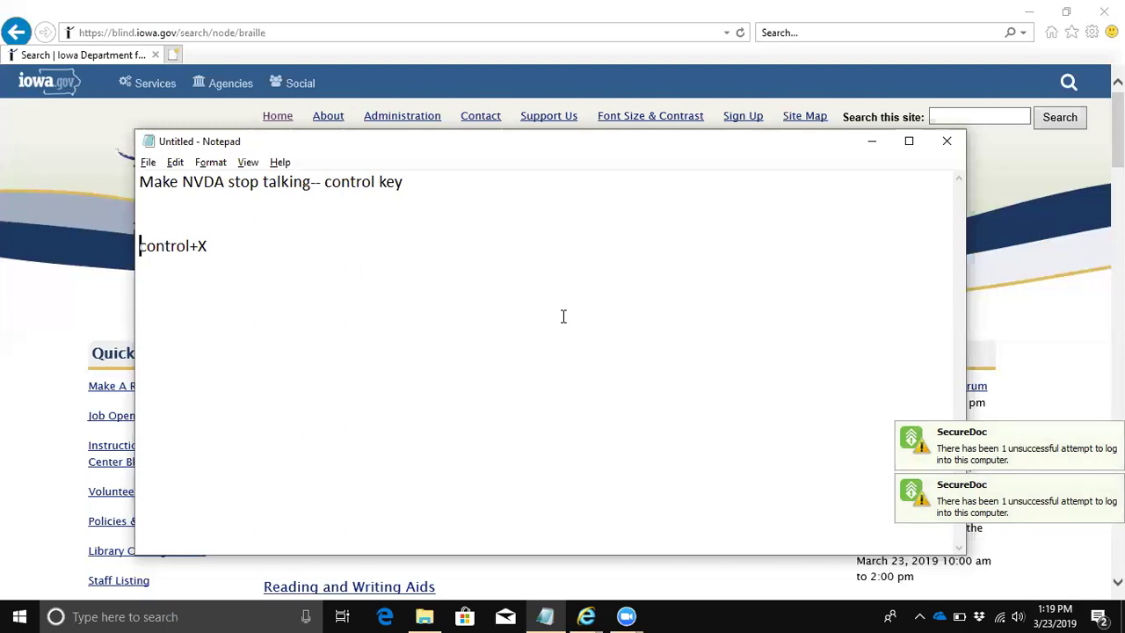
pyautogui.press('Up')
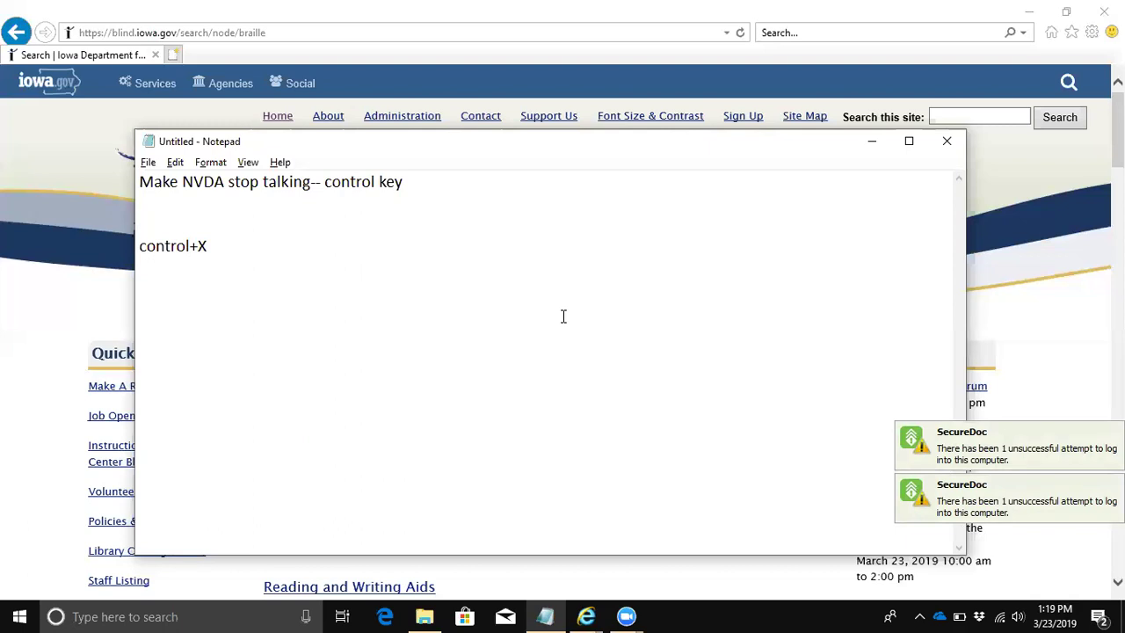
pyautogui.press('Up')
pyautogui.press('Up')
pyautogui.hotkey('ctrl', 'Right')
pyautogui.hotkey('ctrl', 'Right')
pyautogui.hotkey('ctrl', 'Right')
pyautogui.hotkey('ctrl', 'Left')
pyautogui.hotkey('ctrl', 'Left')
pyautogui.hotkey('ctrl', 'Left')
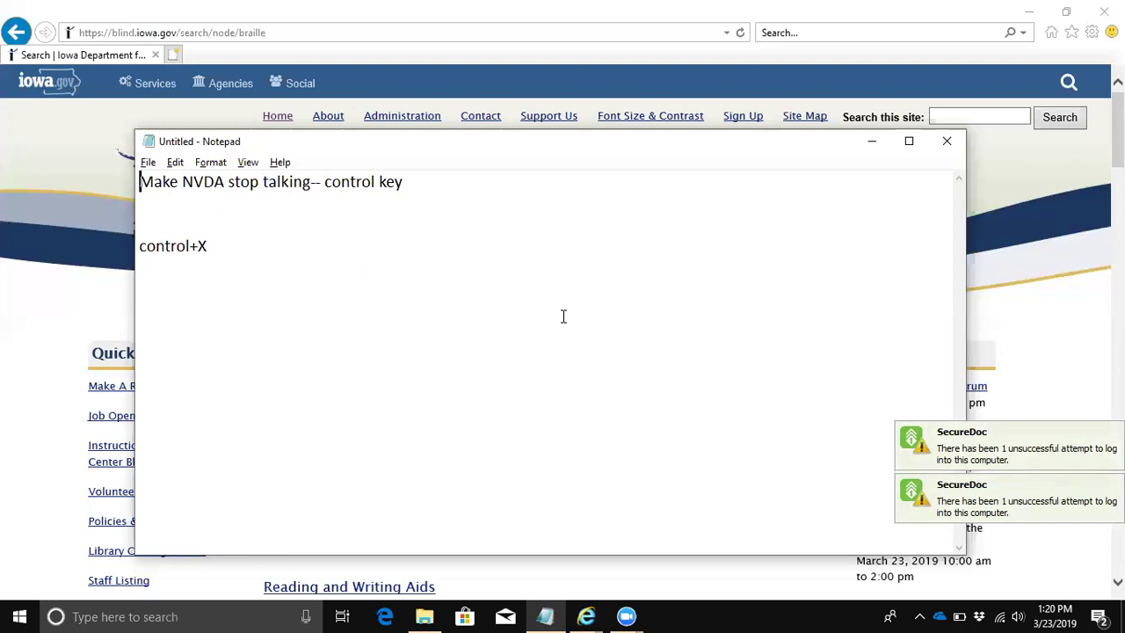